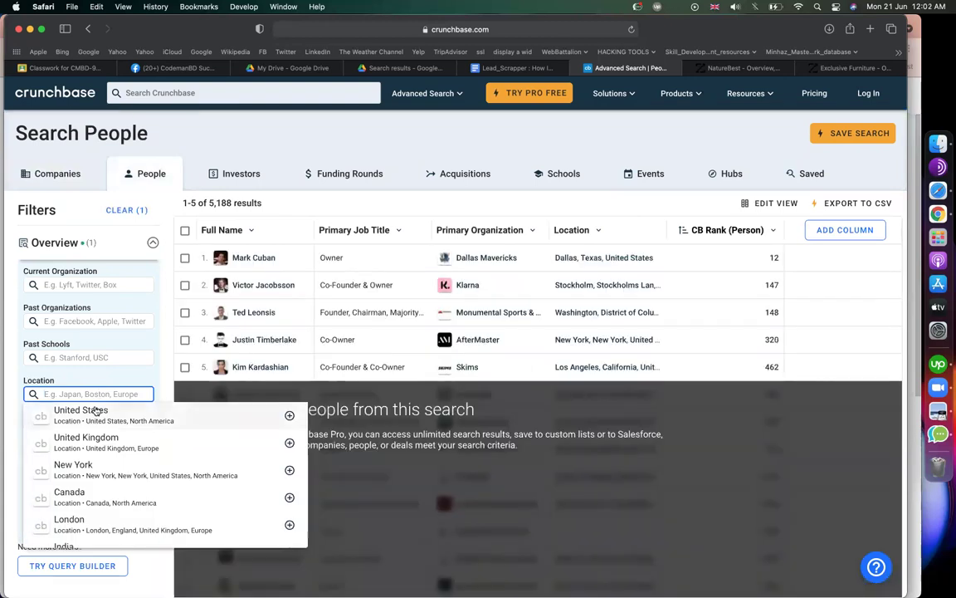
Add United States as a location filter to the people search
left_click(289, 418)
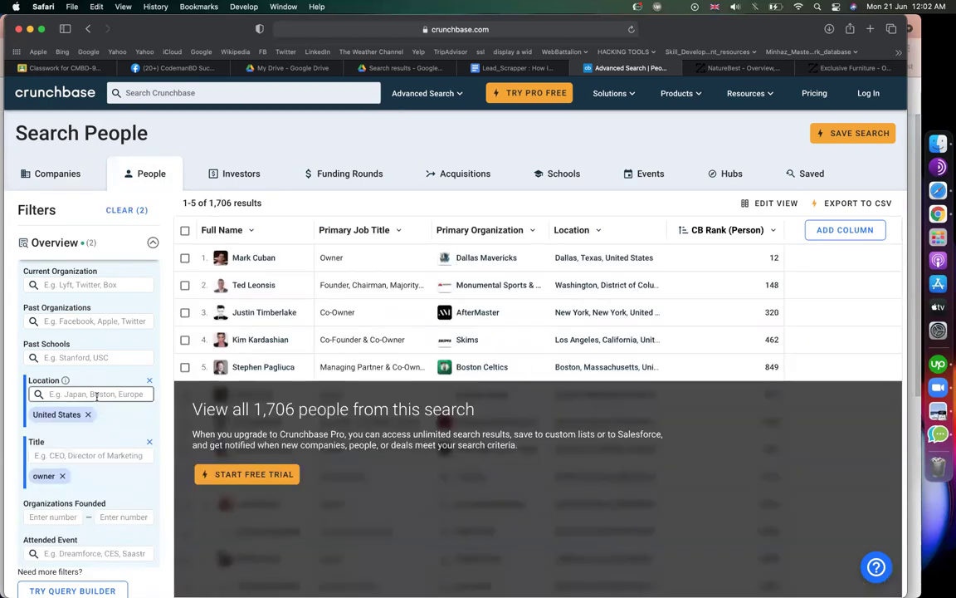
left_click(98, 395)
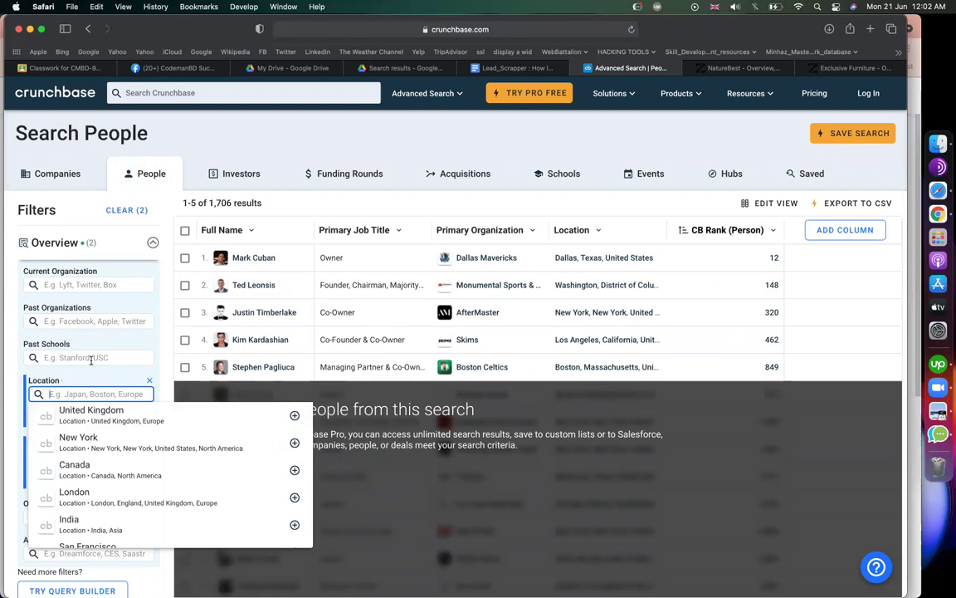
type("texas")
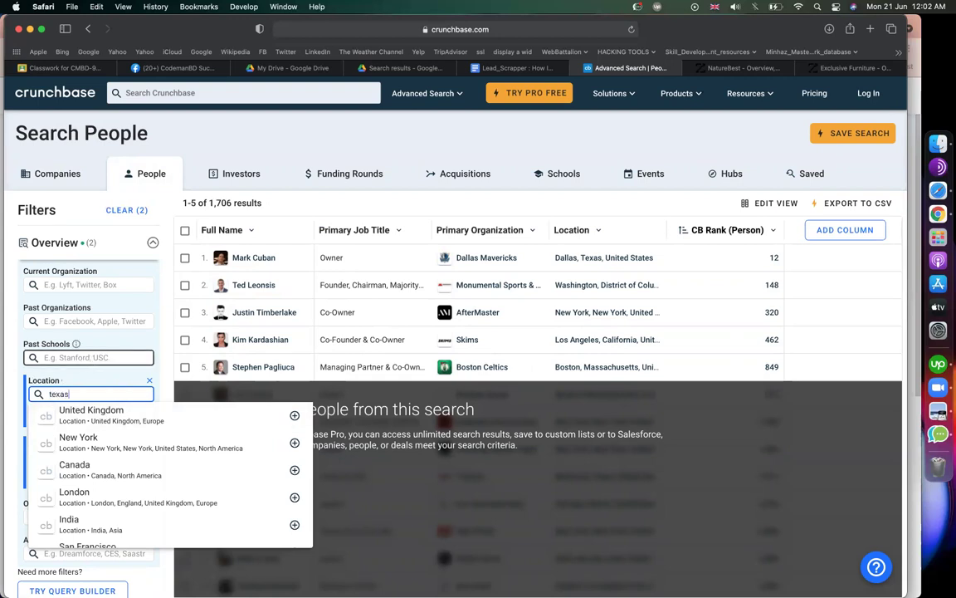
key("super+a")
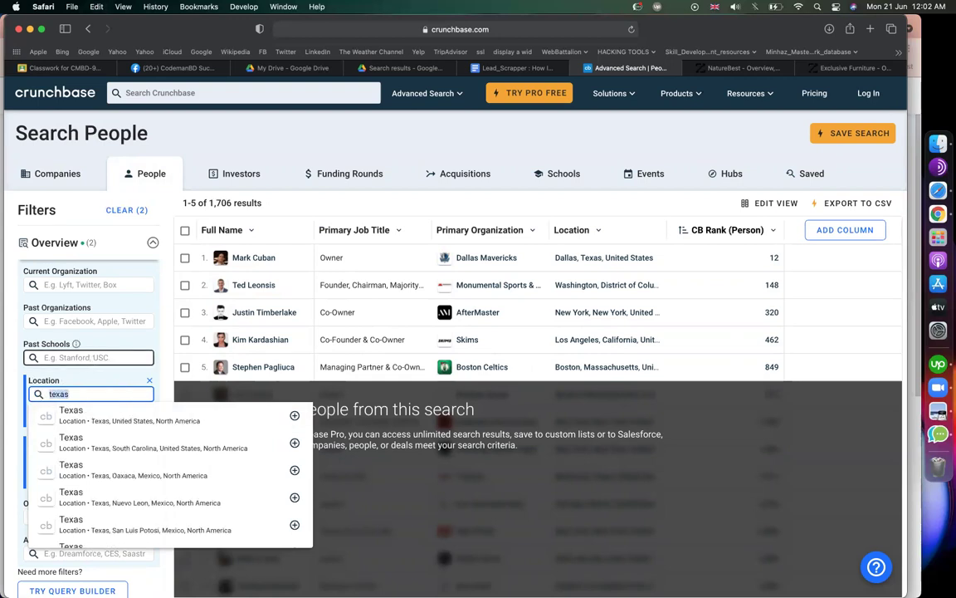
key("BackSpace")
key("Escape")
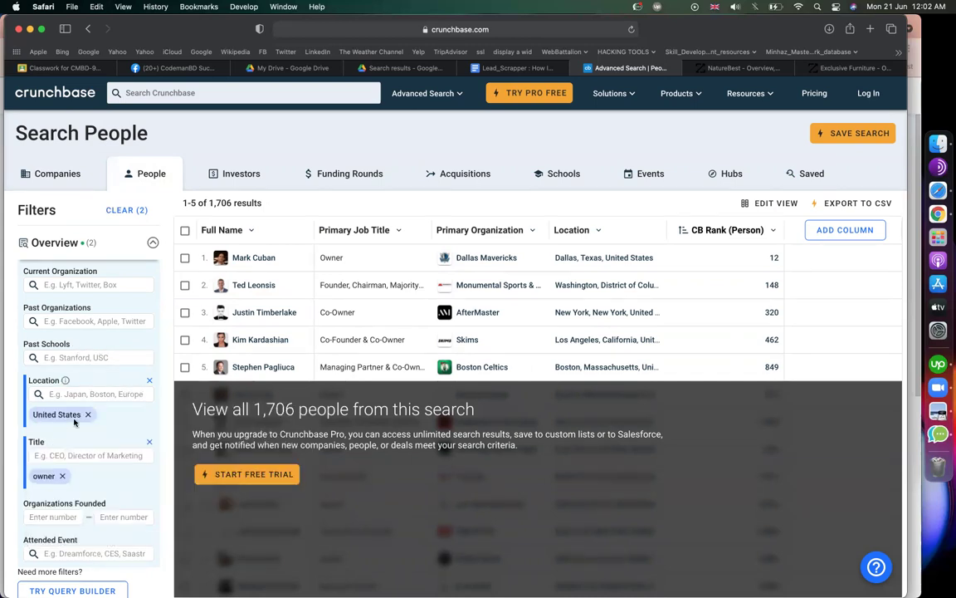
Look through the overview filters, including organizations founded, current organization, past organizations and title
scroll(71, 424, "down", 2)
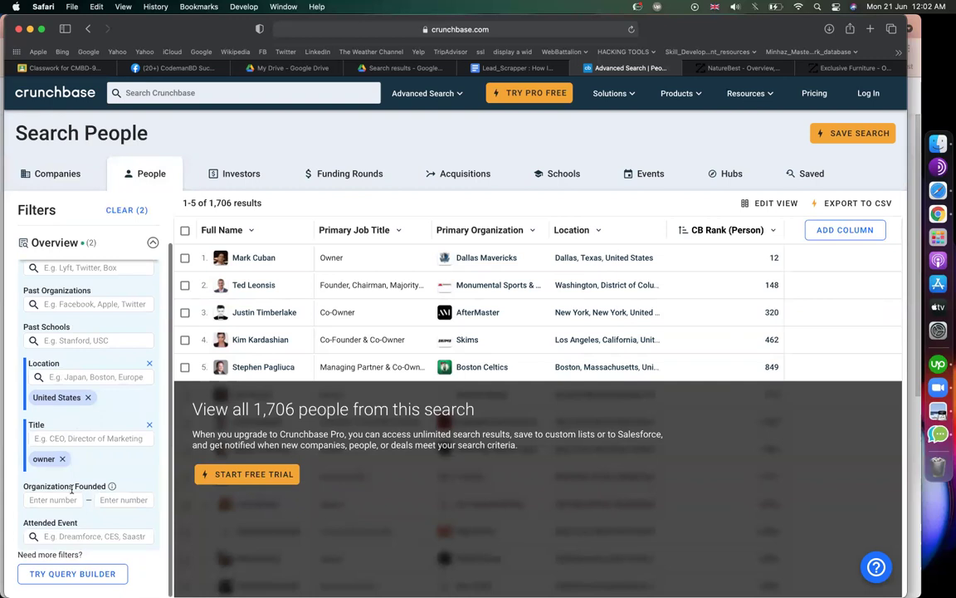
mouse_move(111, 487)
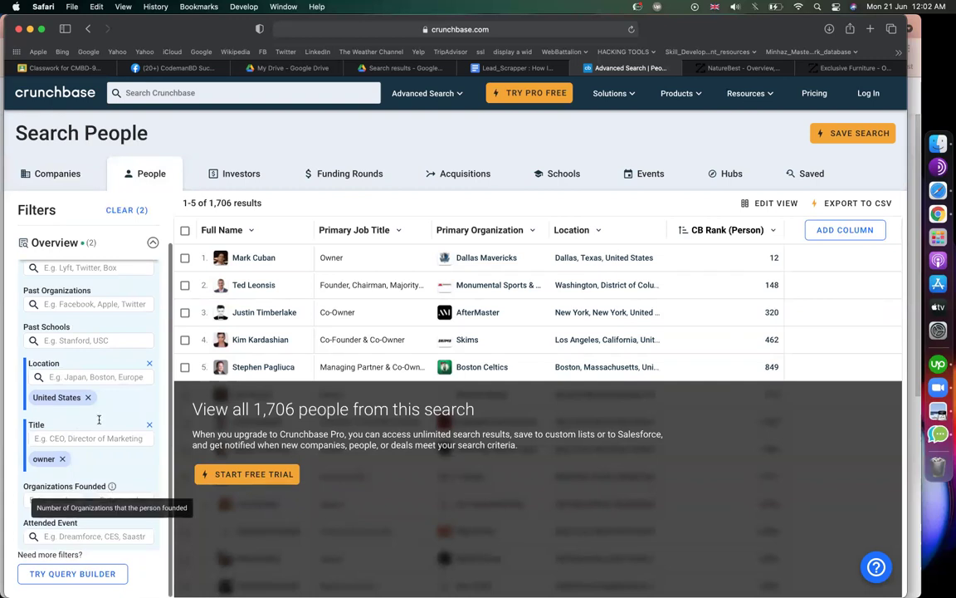
scroll(99, 419, "up", 1)
left_click(92, 285)
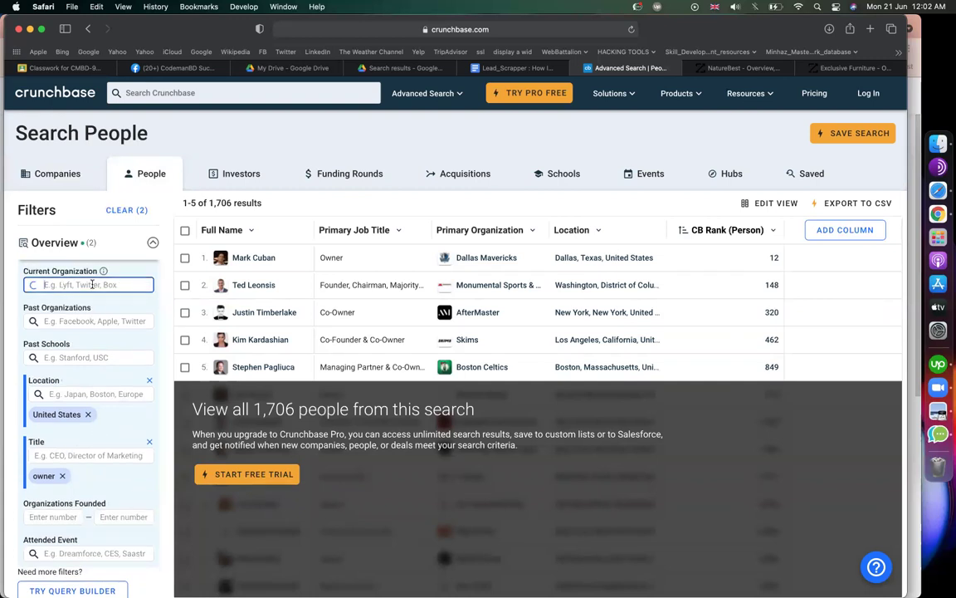
left_click(12, 275)
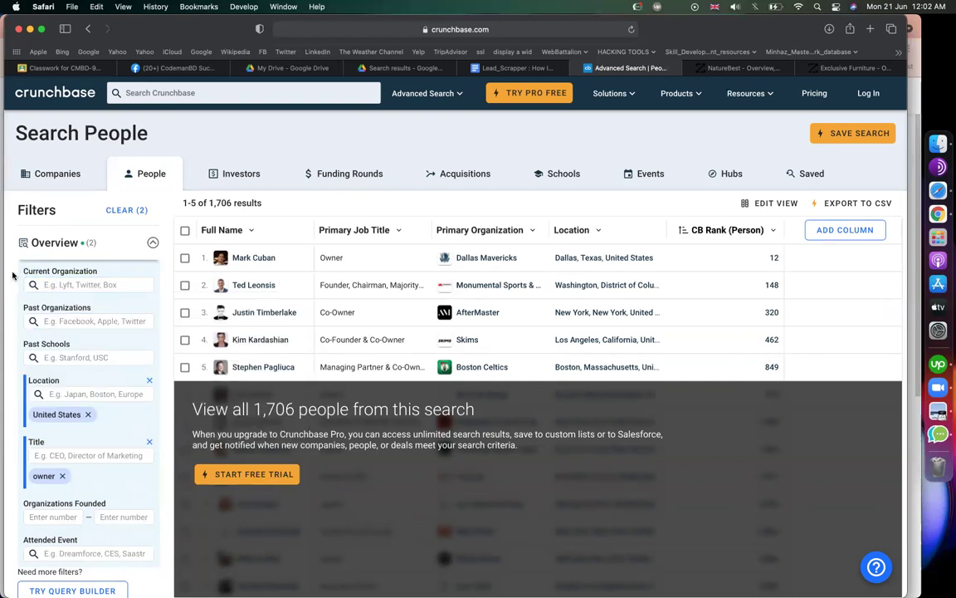
left_click(59, 322)
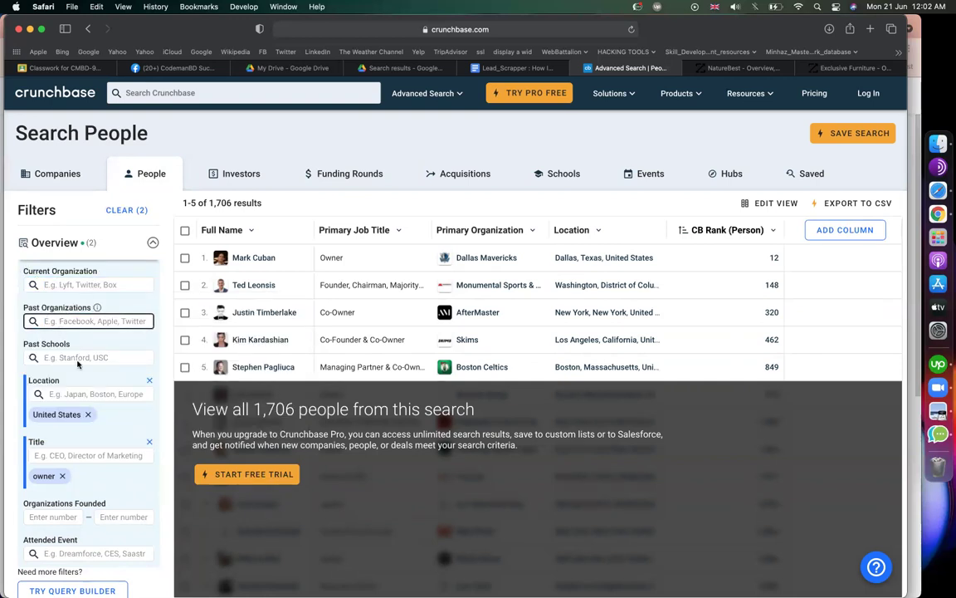
scroll(80, 390, "down", 1)
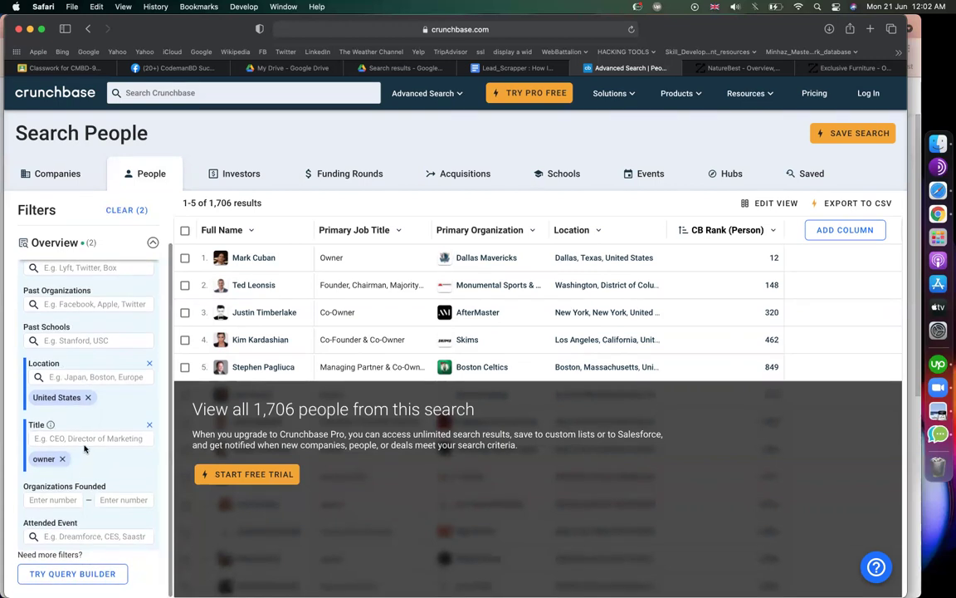
scroll(116, 424, "up", 1)
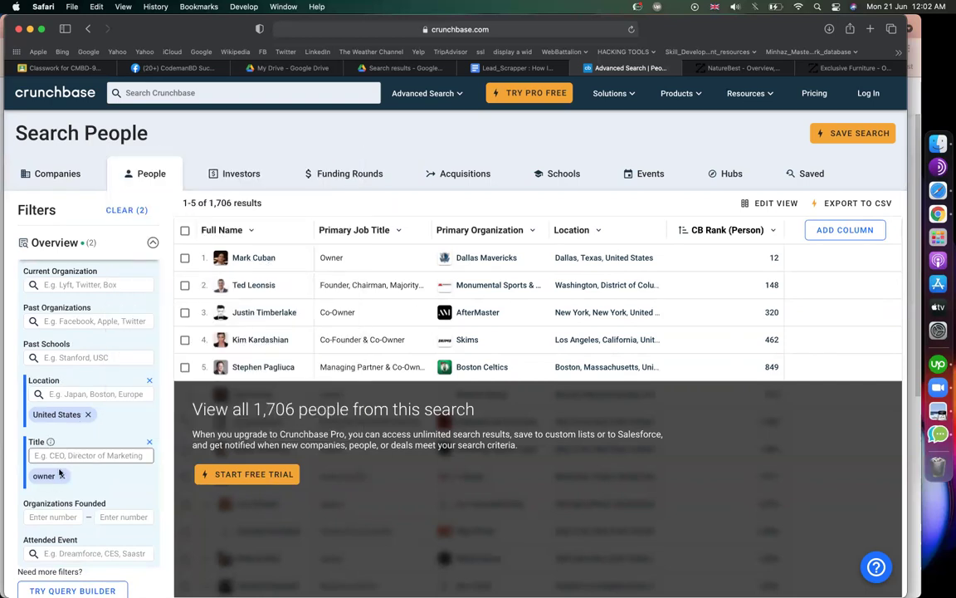
Add Intel as the current organization filter from the suggested companies
left_click(114, 284)
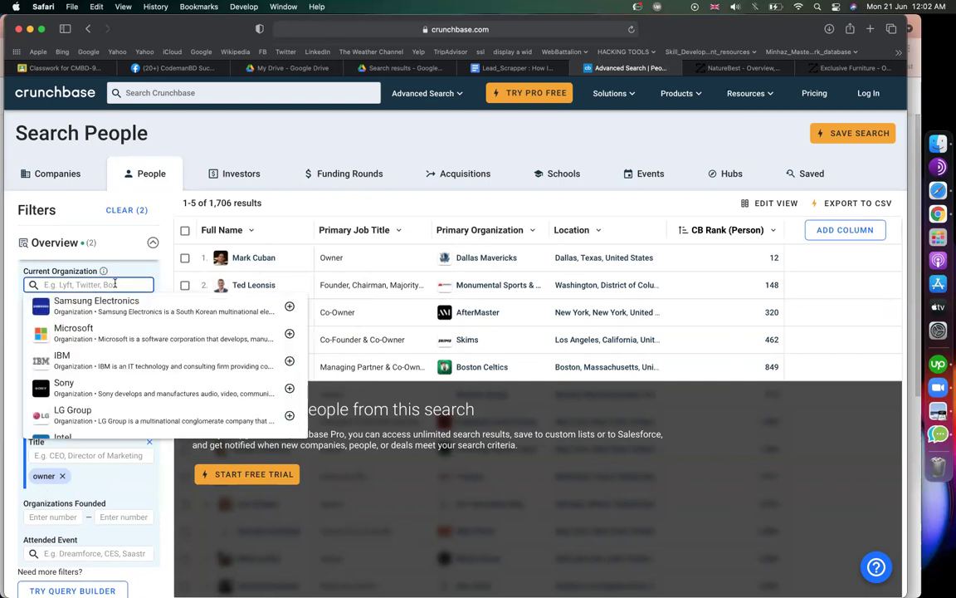
scroll(128, 317, "down", 3)
left_click(125, 413)
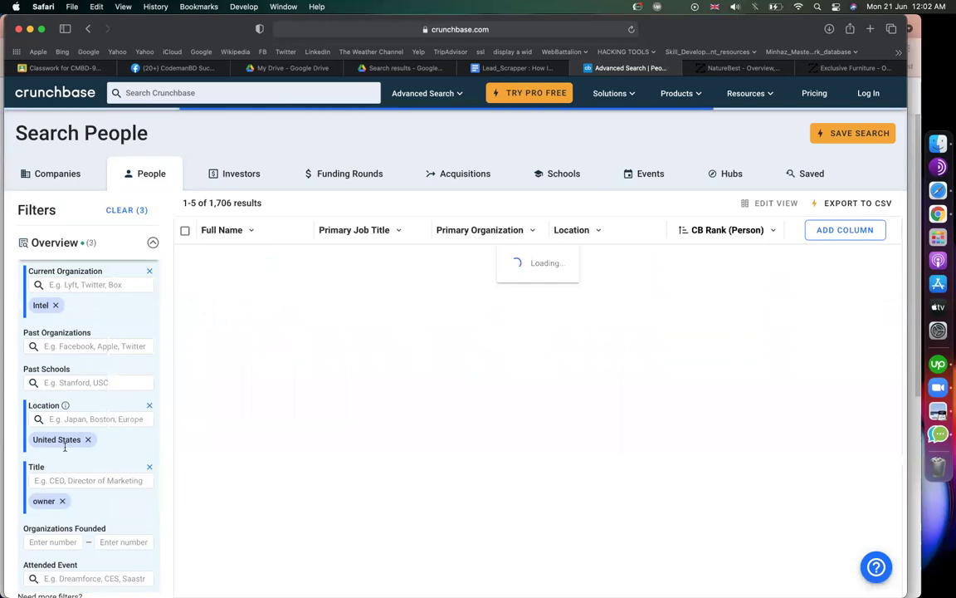
Replace the owner title filter with manager and remove the United States location filter
left_click(62, 500)
type("manager")
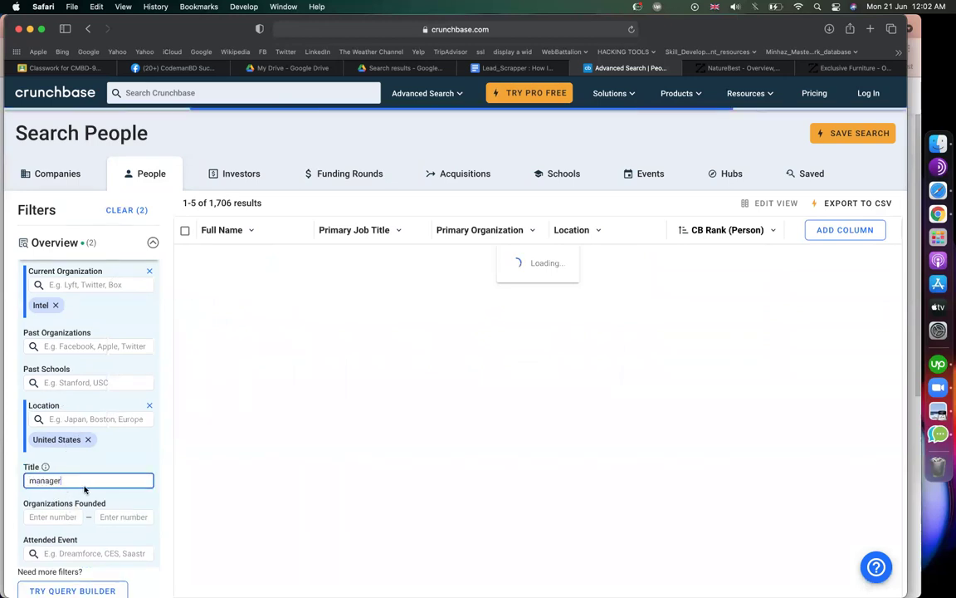
key("Return")
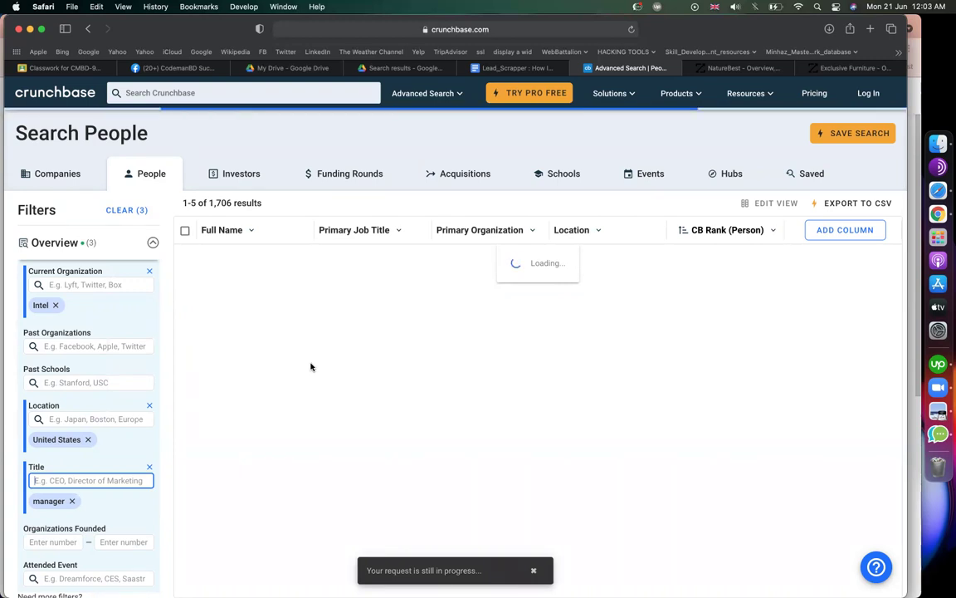
left_click(534, 570)
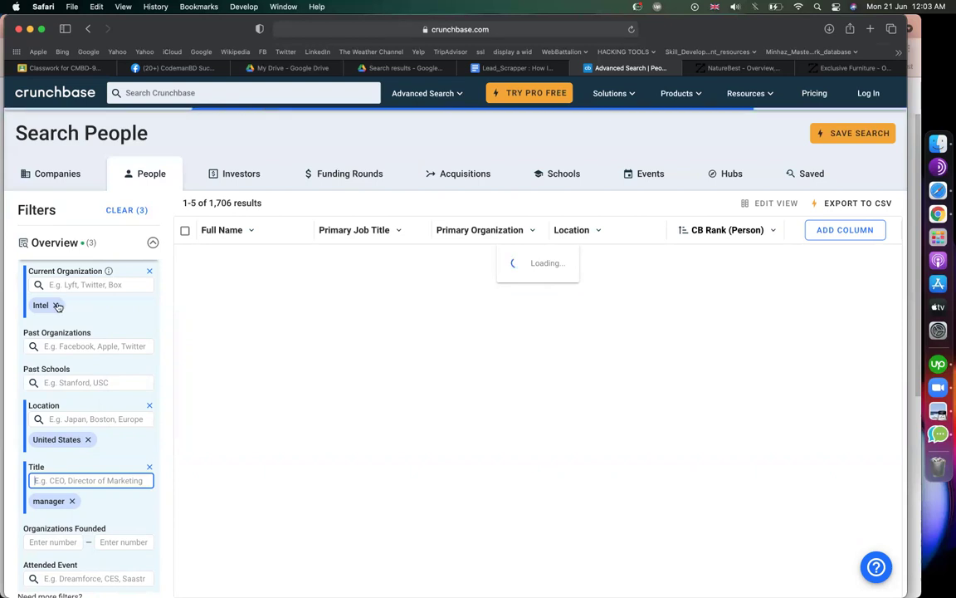
left_click(88, 439)
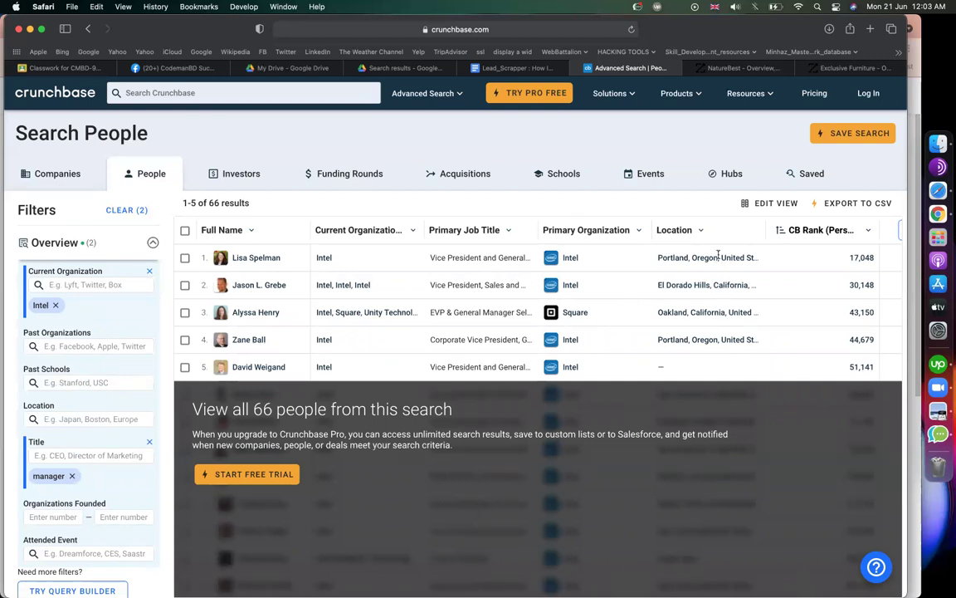
Open the first listed person's profile and examine the overview, including job title, location and regions
mouse_move(254, 261)
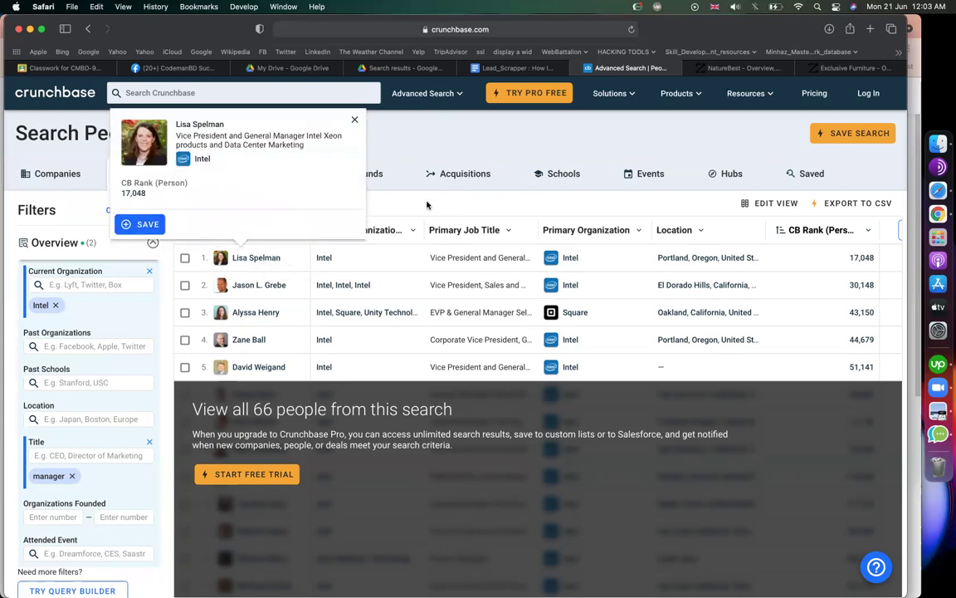
left_click(262, 259)
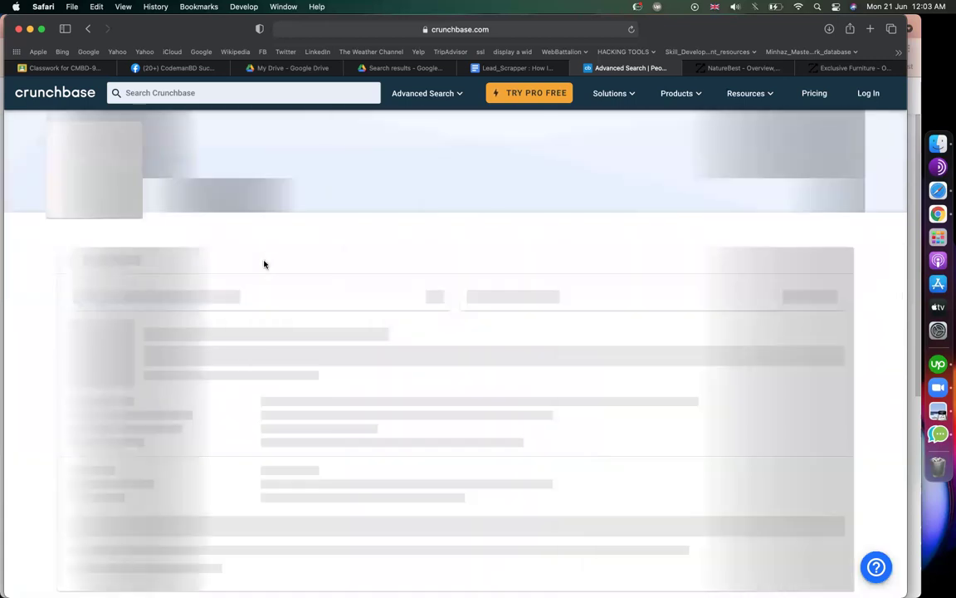
scroll(220, 324, "down", 1)
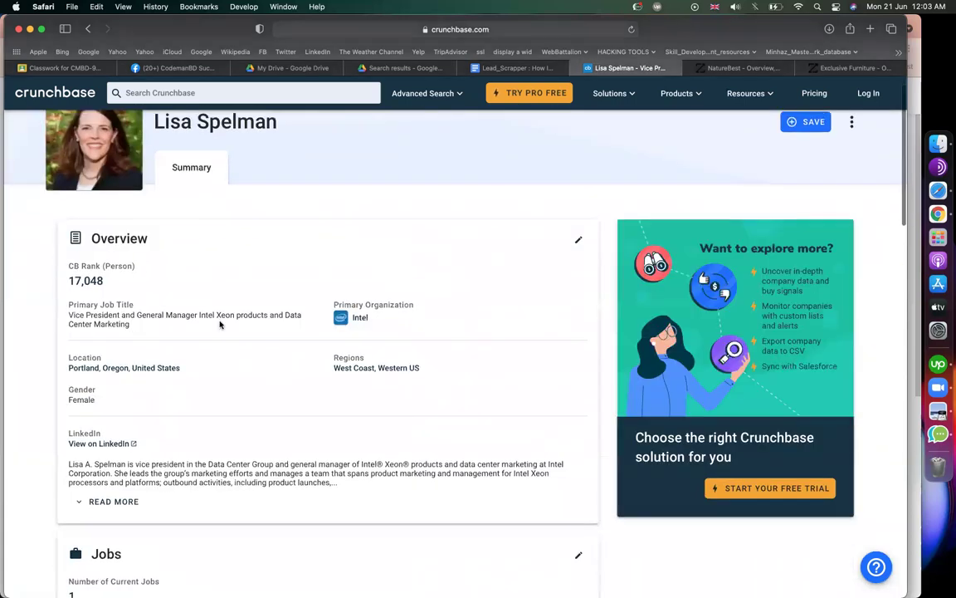
scroll(220, 322, "down", 10)
scroll(220, 321, "up", 10)
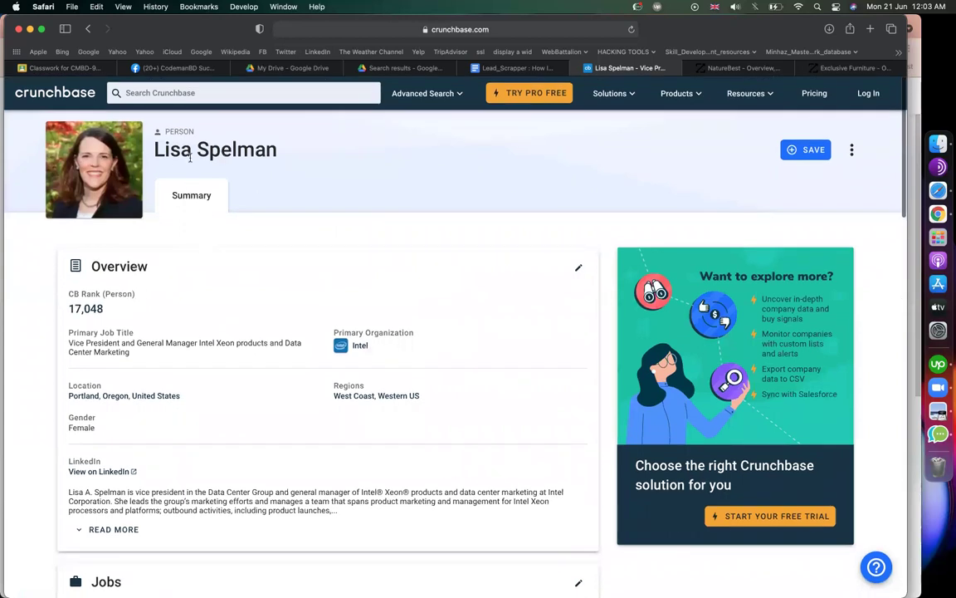
scroll(110, 387, "down", 2)
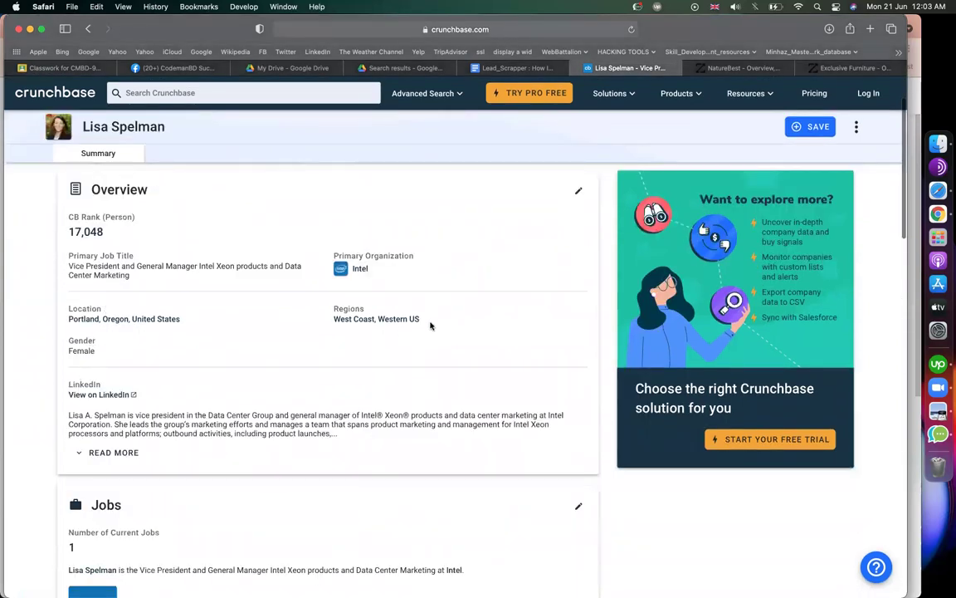
left_click_drag(340, 319, 420, 320)
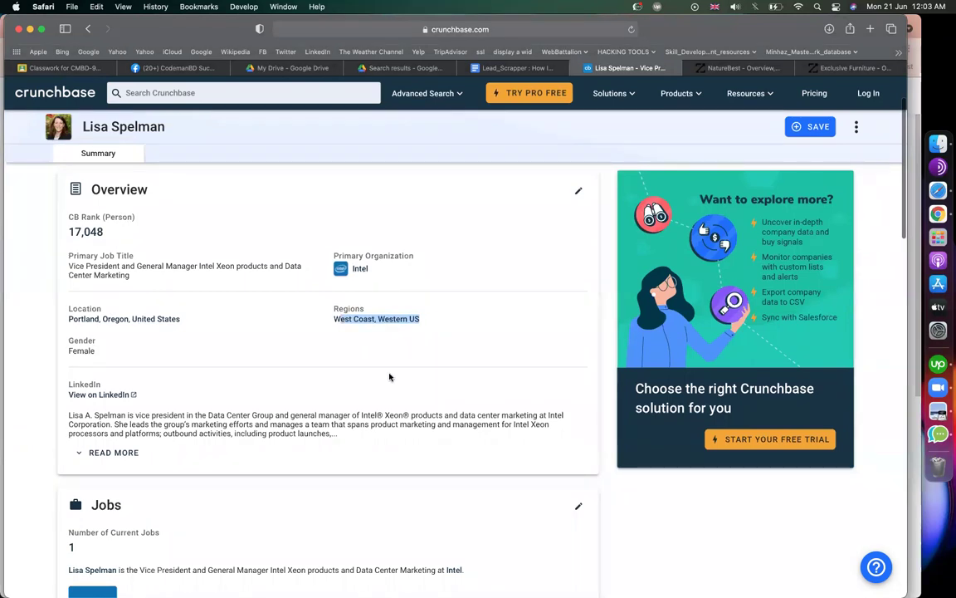
scroll(390, 377, "down", 2)
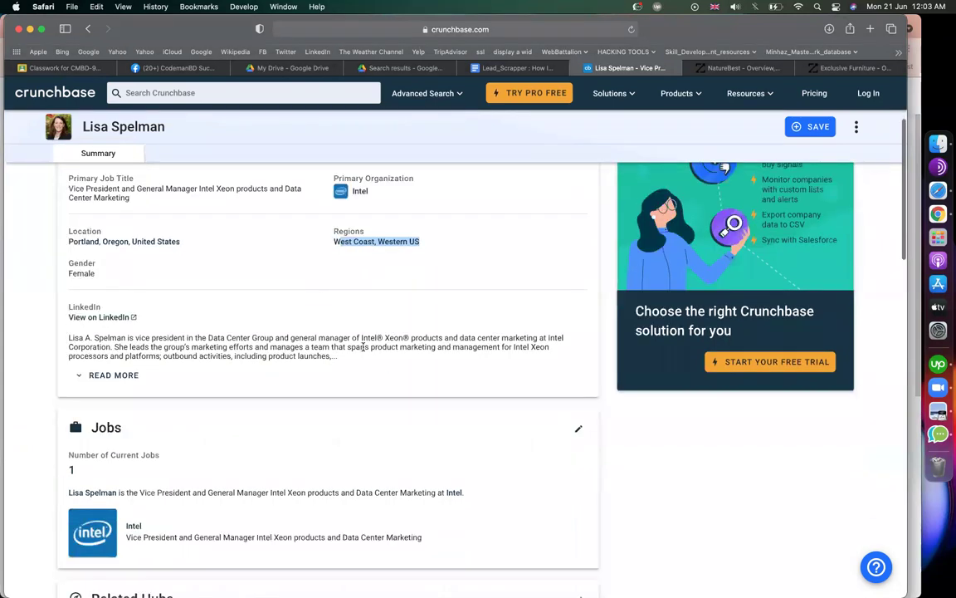
Expand the full biography and examine the profile's jobs, related hubs, events and recent news sections
left_click(116, 376)
scroll(176, 382, "down", 8)
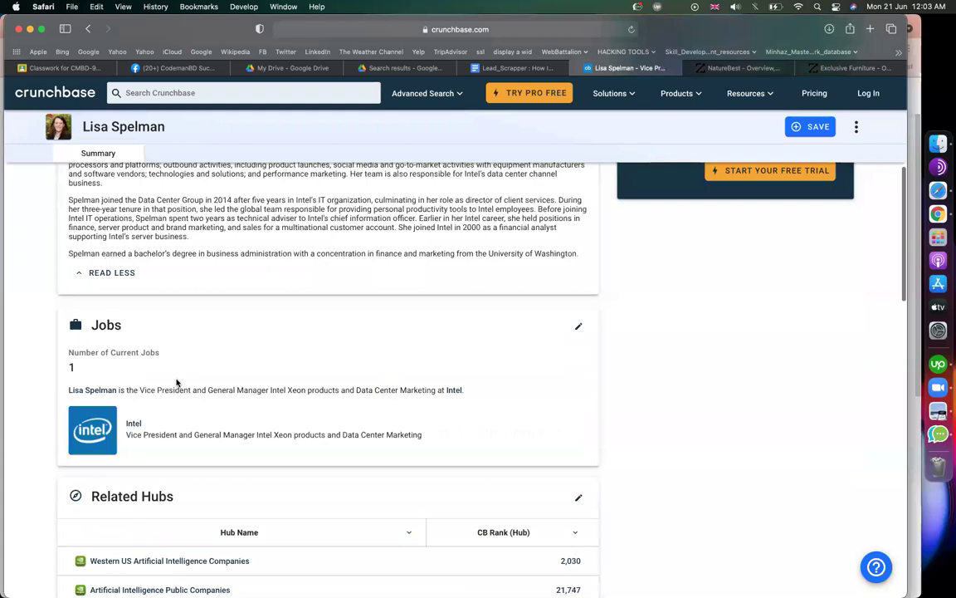
scroll(211, 245, "down", 1)
scroll(331, 251, "up", 3)
scroll(267, 299, "down", 8)
scroll(384, 346, "down", 4)
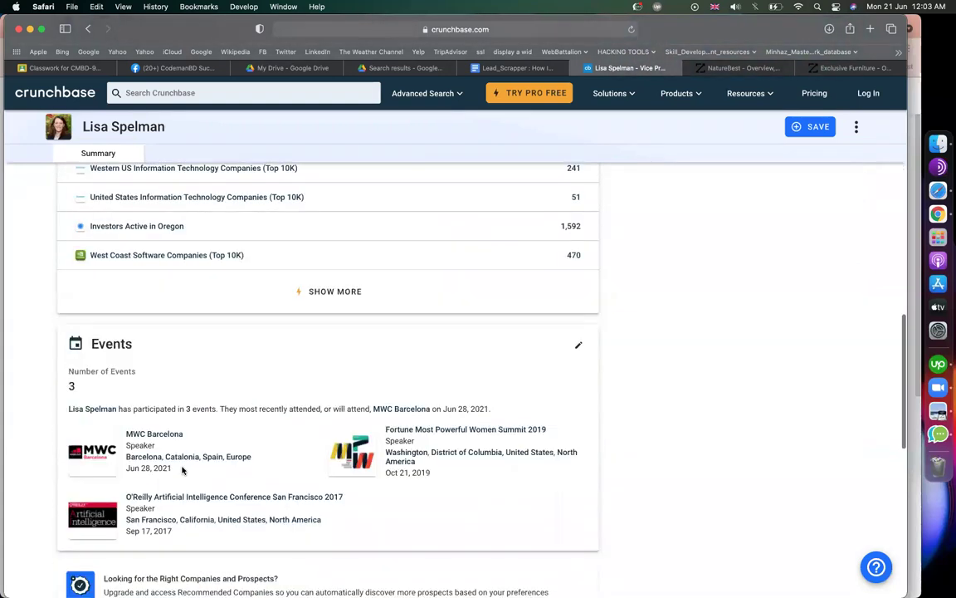
scroll(290, 335, "down", 5)
scroll(577, 325, "down", 3)
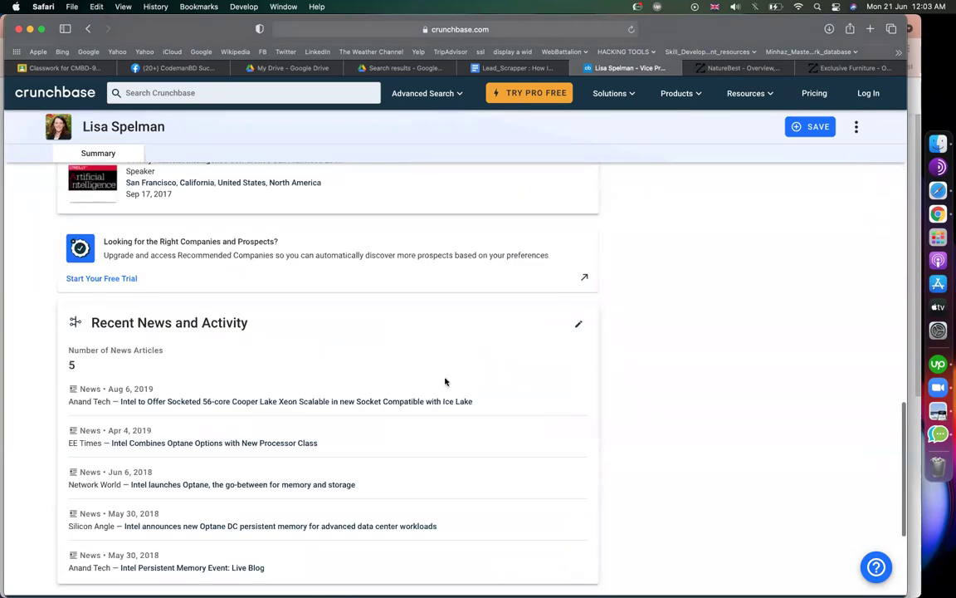
scroll(448, 382, "down", 4)
scroll(681, 325, "up", 4)
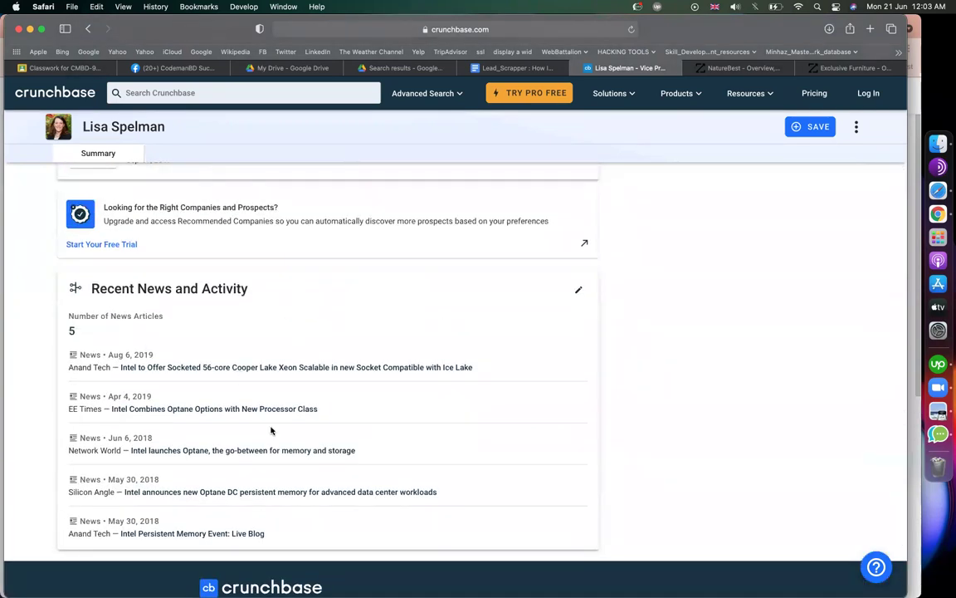
scroll(271, 430, "up", 10)
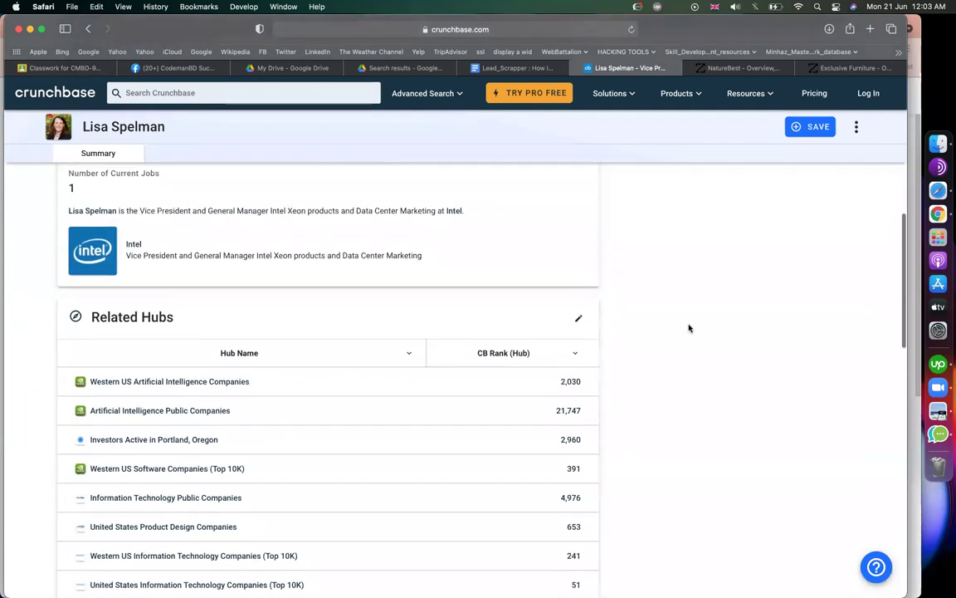
scroll(655, 326, "up", 8)
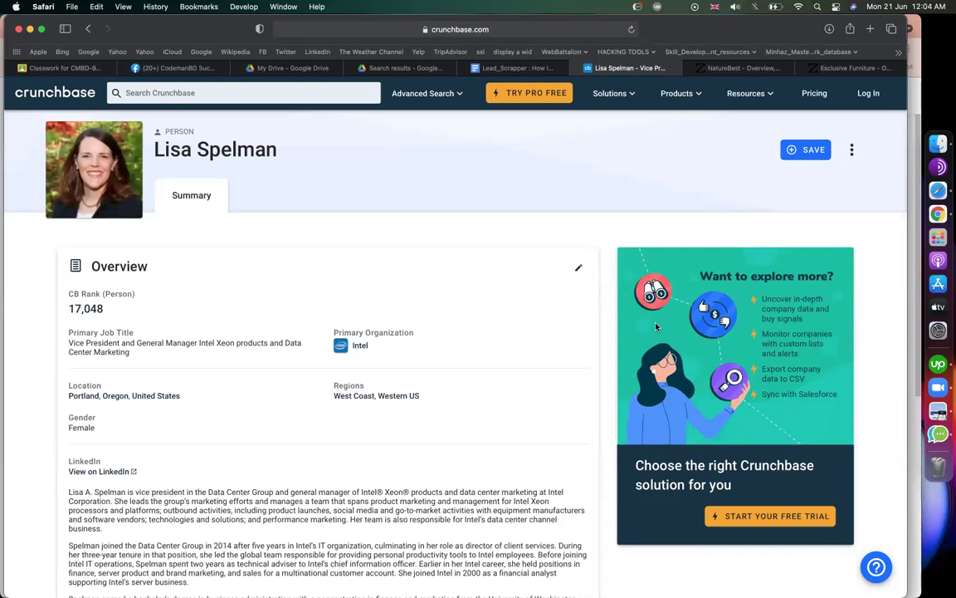
Go through the profile's jobs, related hubs and events once more from the beginning
scroll(449, 535, "down", 5)
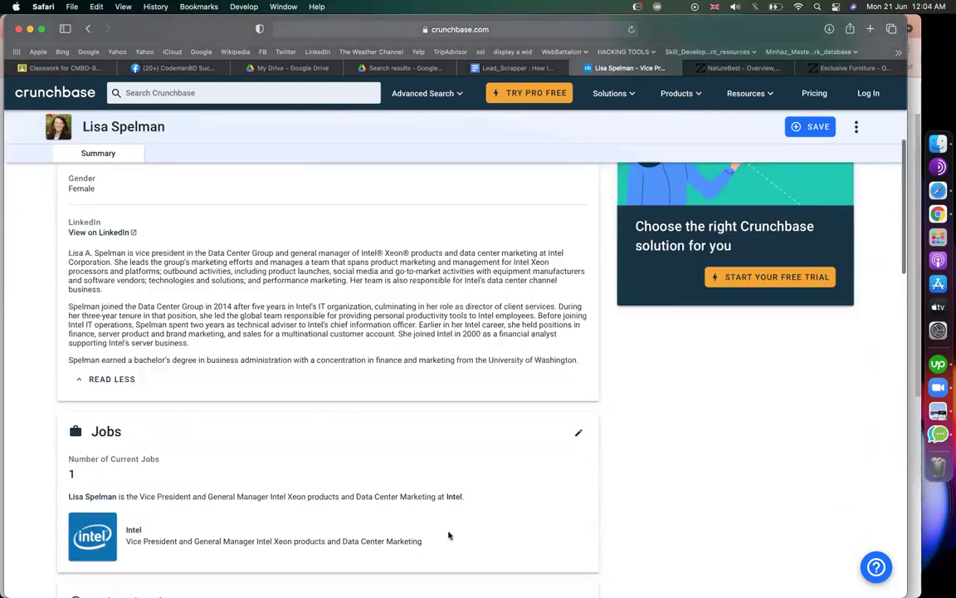
scroll(112, 274, "down", 8)
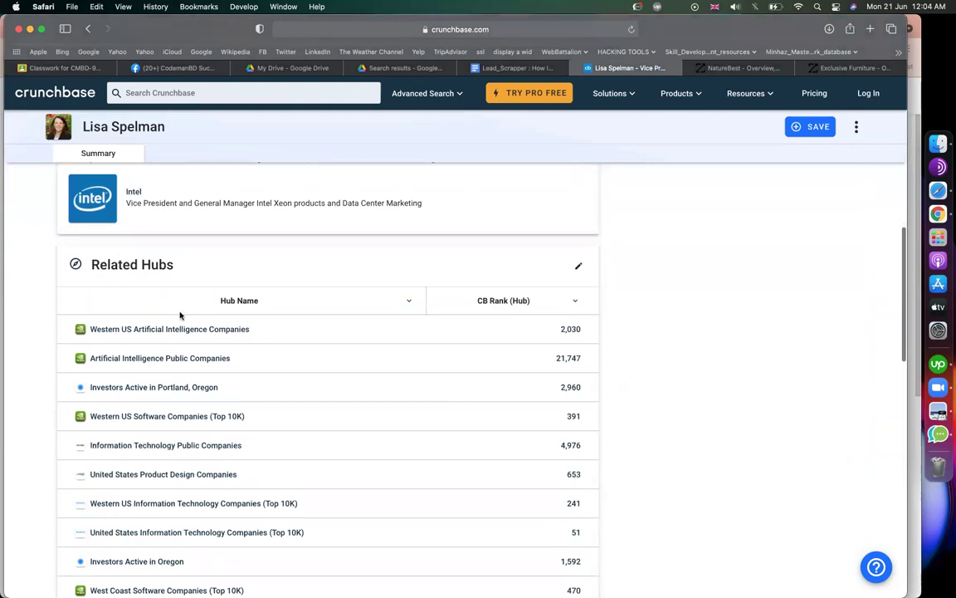
scroll(147, 246, "down", 3)
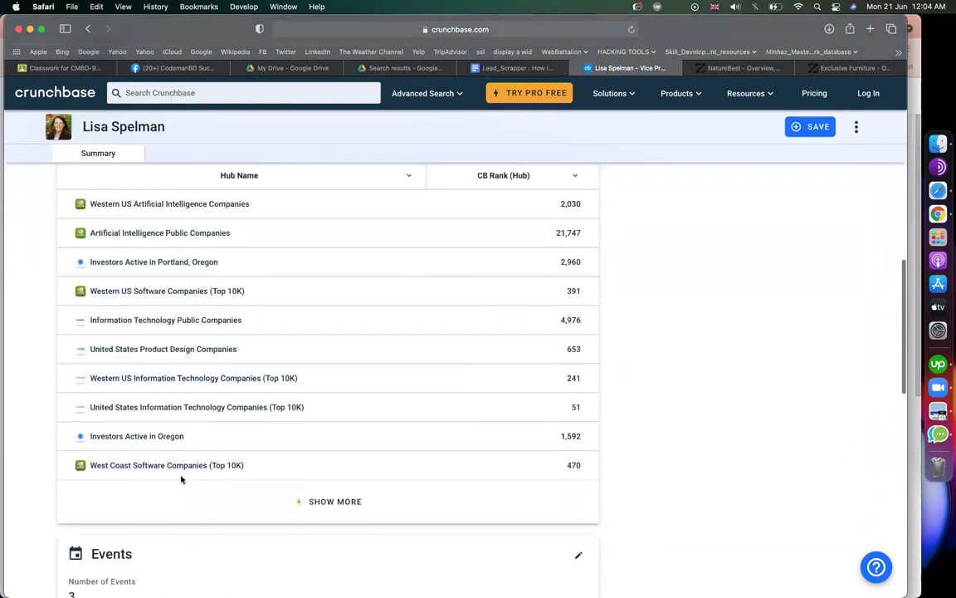
scroll(181, 480, "down", 6)
scroll(166, 359, "down", 2)
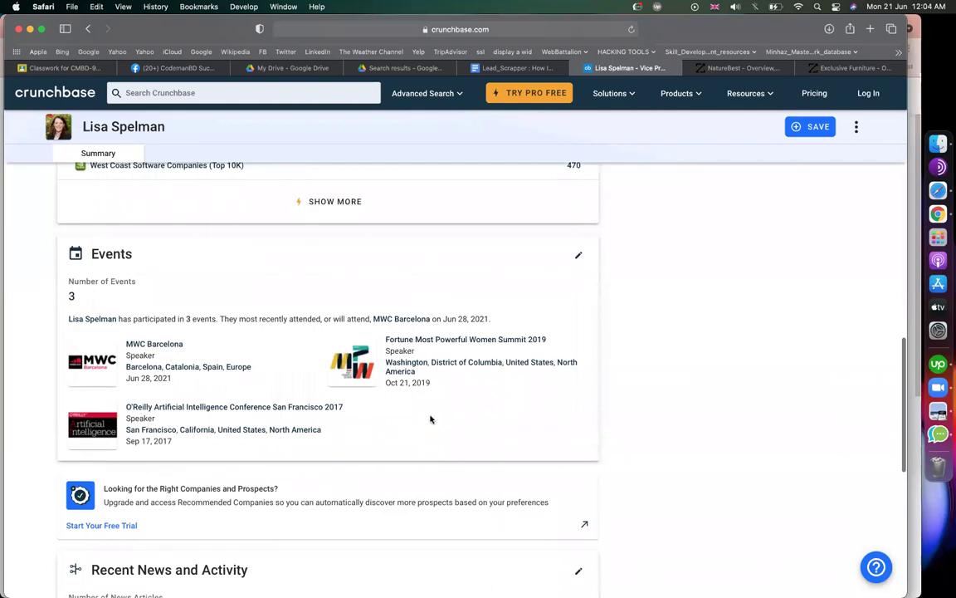
Examine the profile's events and recent news articles, and return to its overview
scroll(429, 416, "down", 5)
scroll(261, 335, "down", 3)
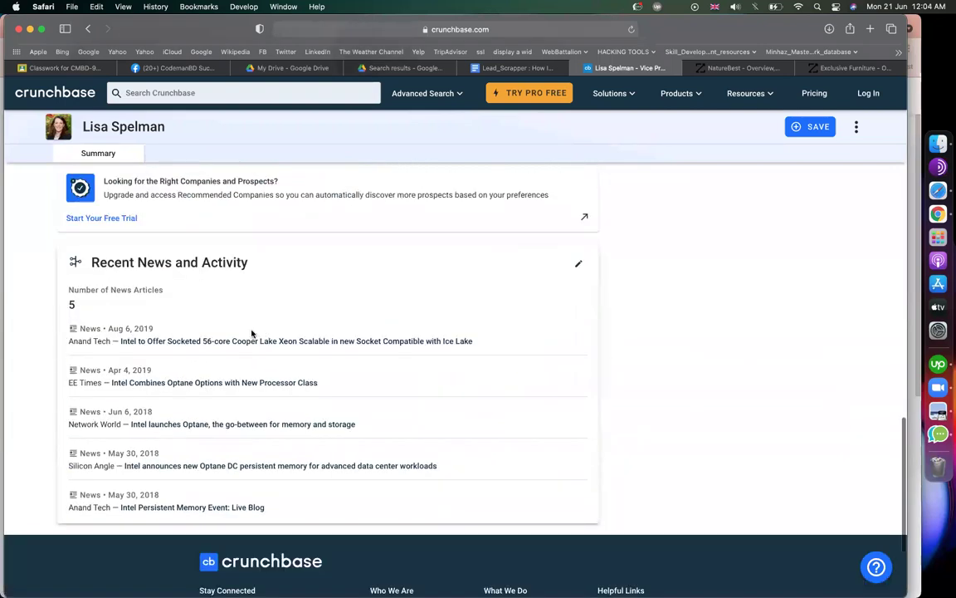
scroll(573, 386, "down", 5)
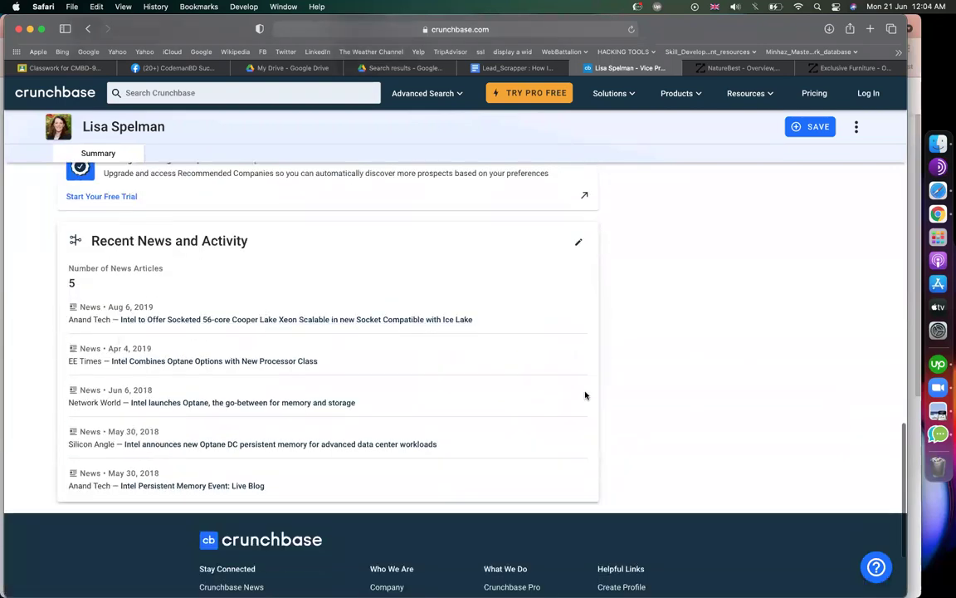
scroll(539, 365, "up", 20)
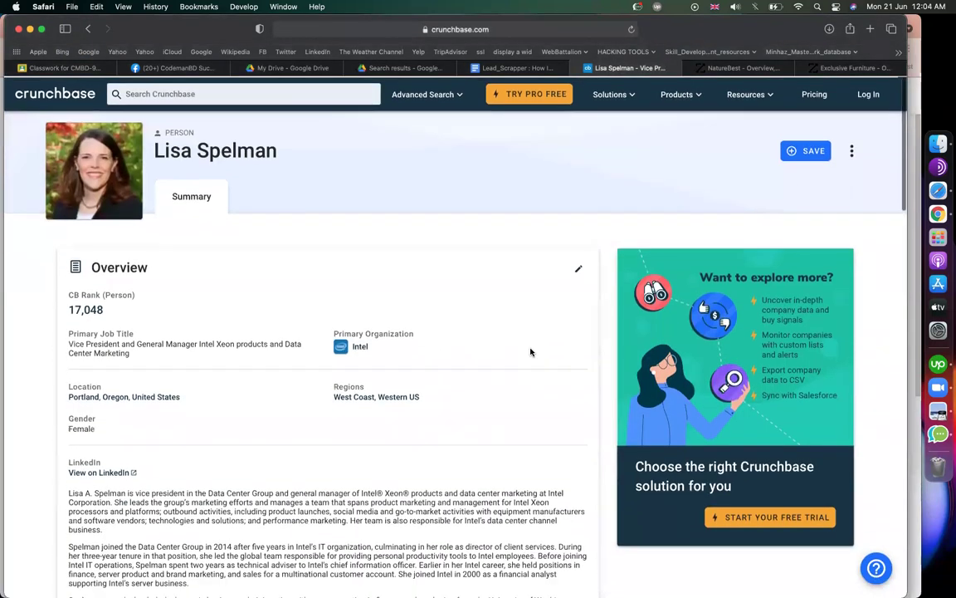
mouse_move(532, 353)
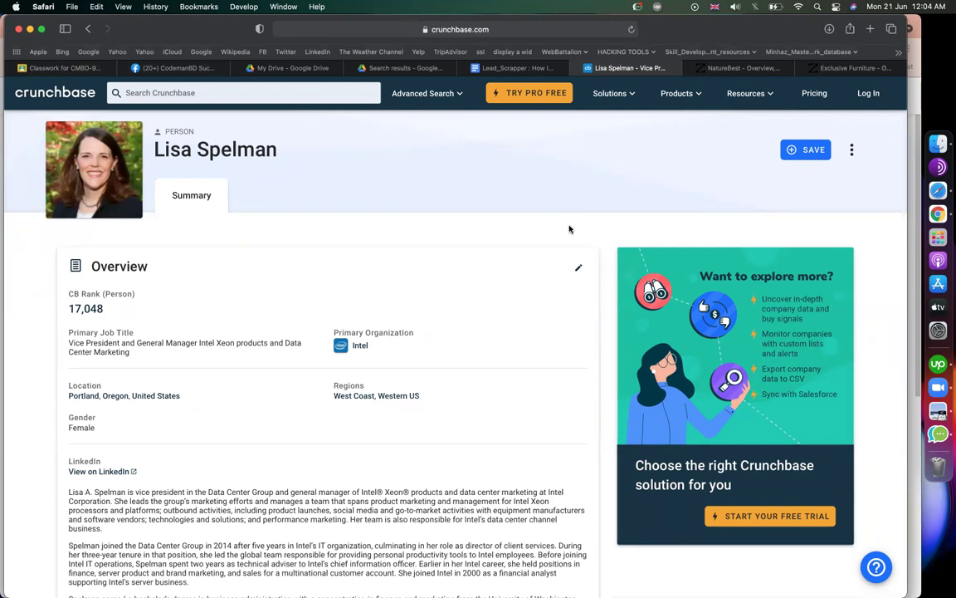
Leave the profile, switch from the people search to the companies search, and add the description keyword filter finance
left_click(88, 29)
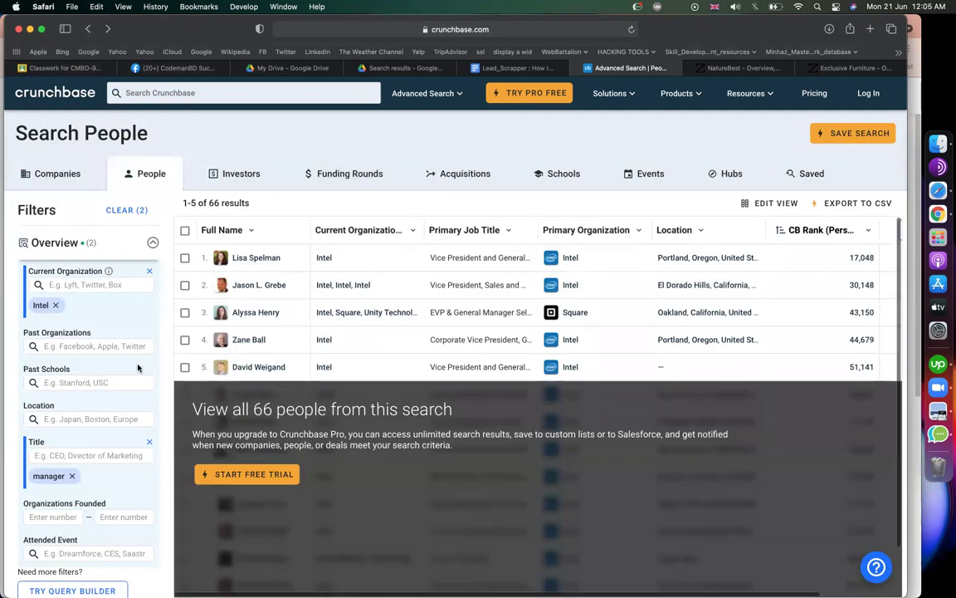
left_click(34, 179)
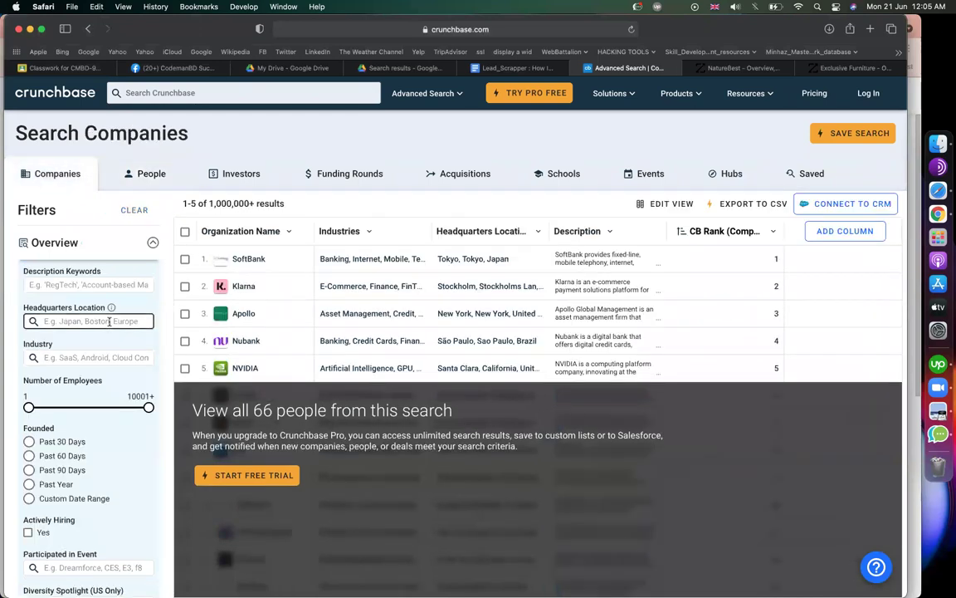
left_click(92, 286)
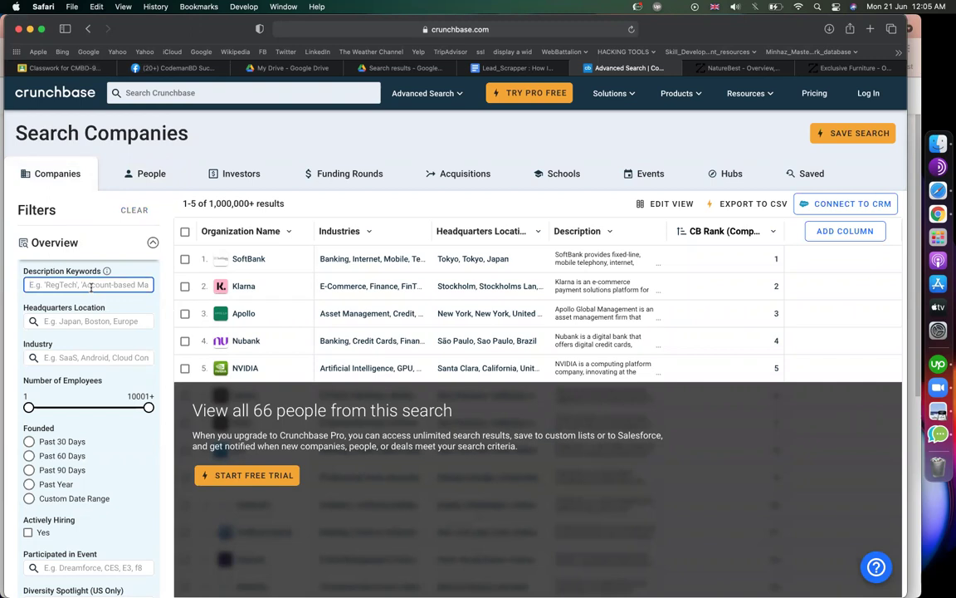
type("bu")
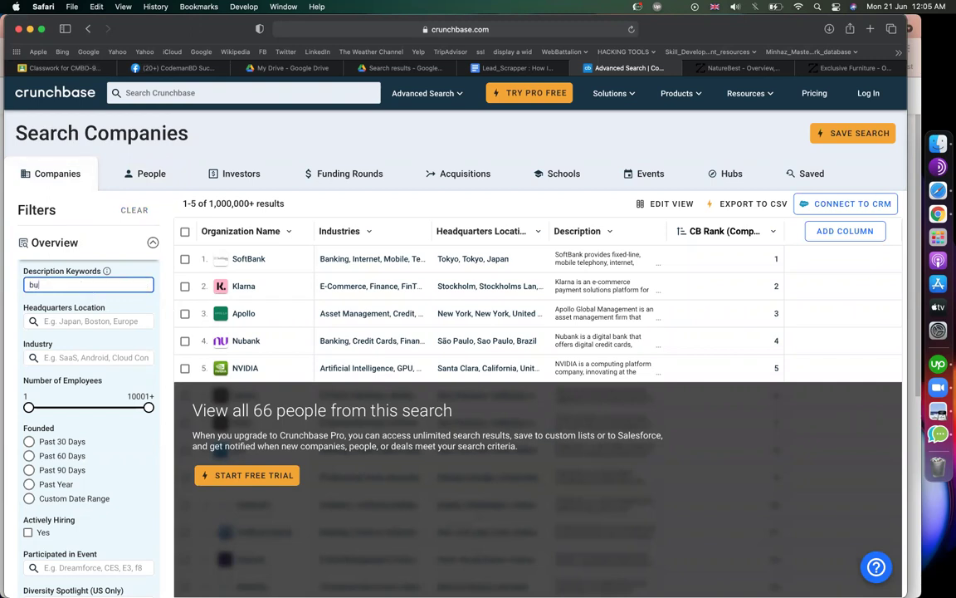
key("BackSpace")
type("finance")
key("Return")
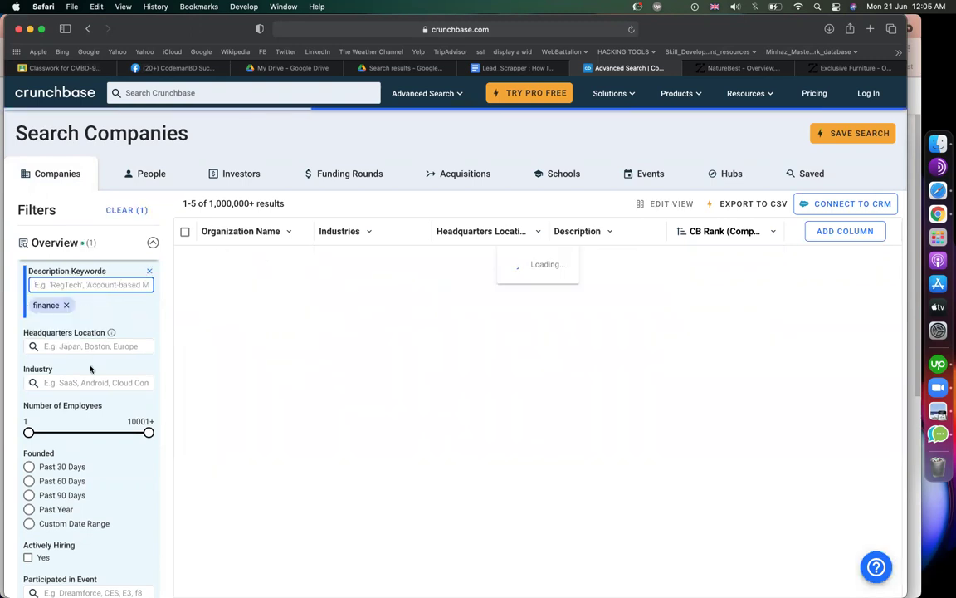
Limit the companies to United States headquarters and a minimum of 1001 employees
left_click(84, 353)
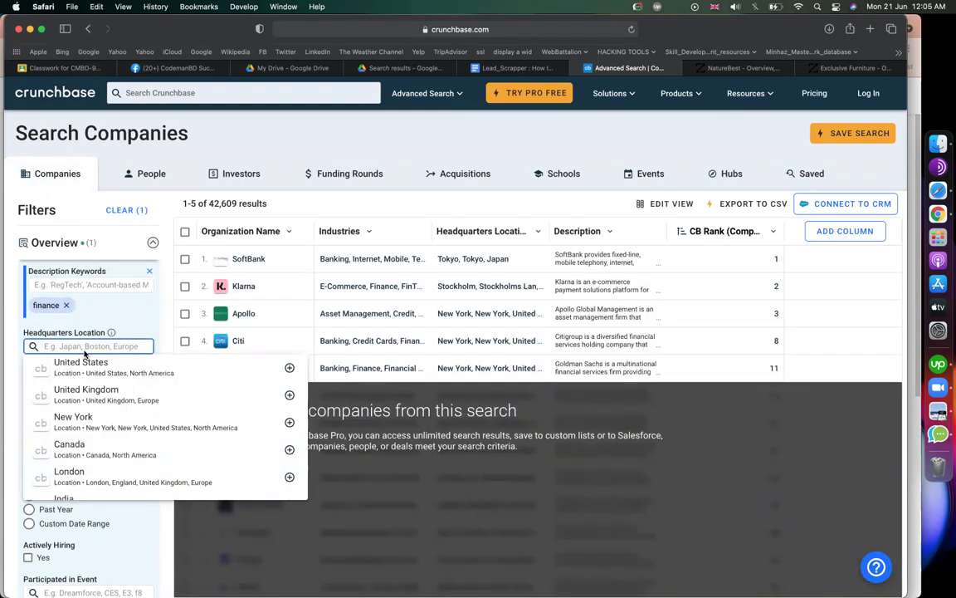
left_click(85, 372)
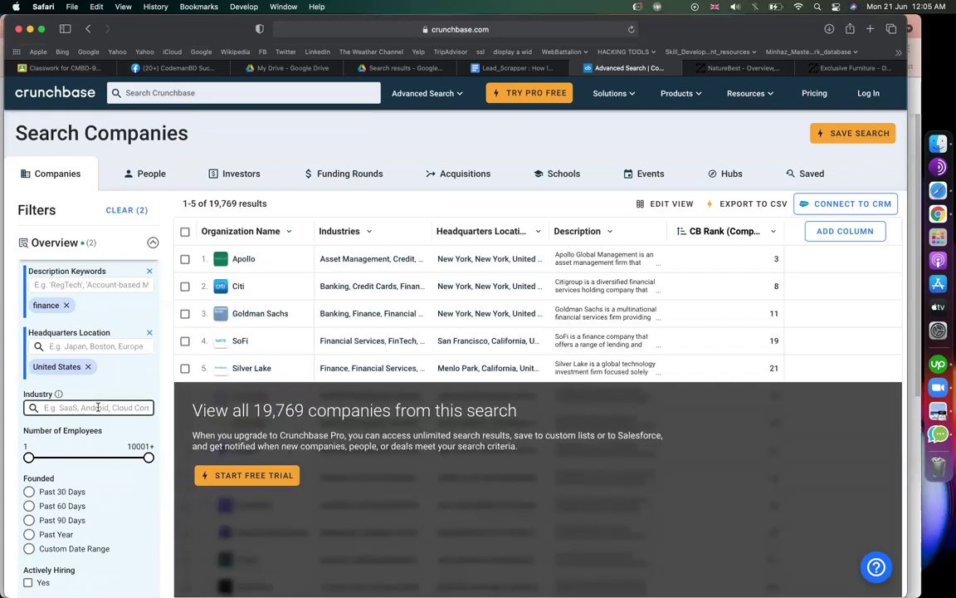
scroll(71, 489, "down", 3)
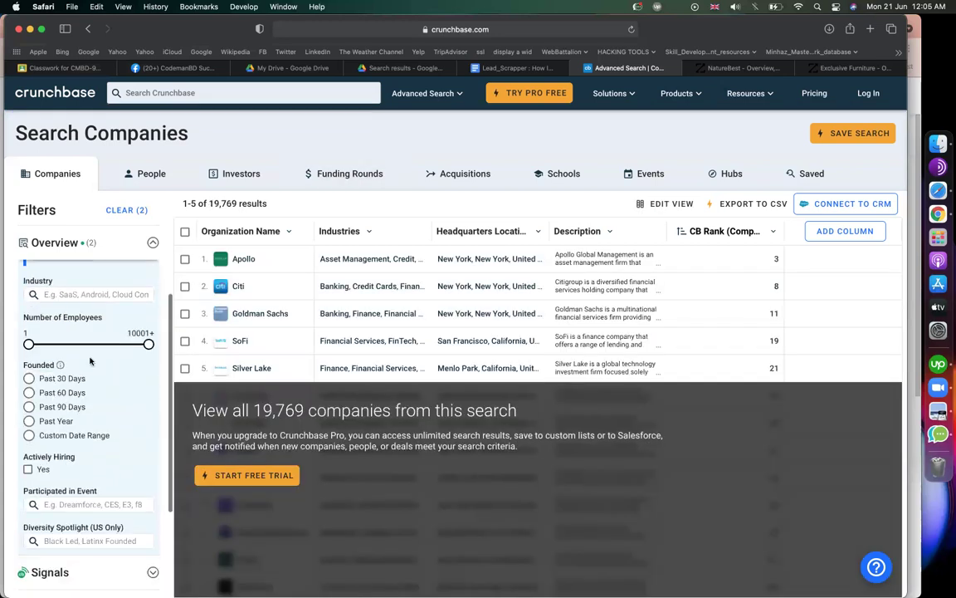
left_click_drag(36, 347, 112, 347)
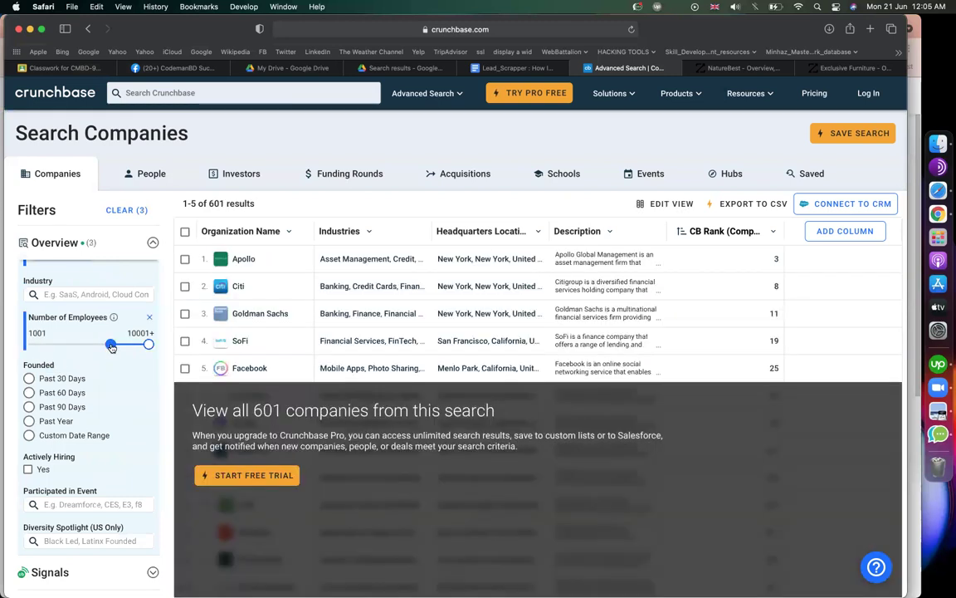
Try the Past 30 Days founded filter and remove it
left_click(30, 380)
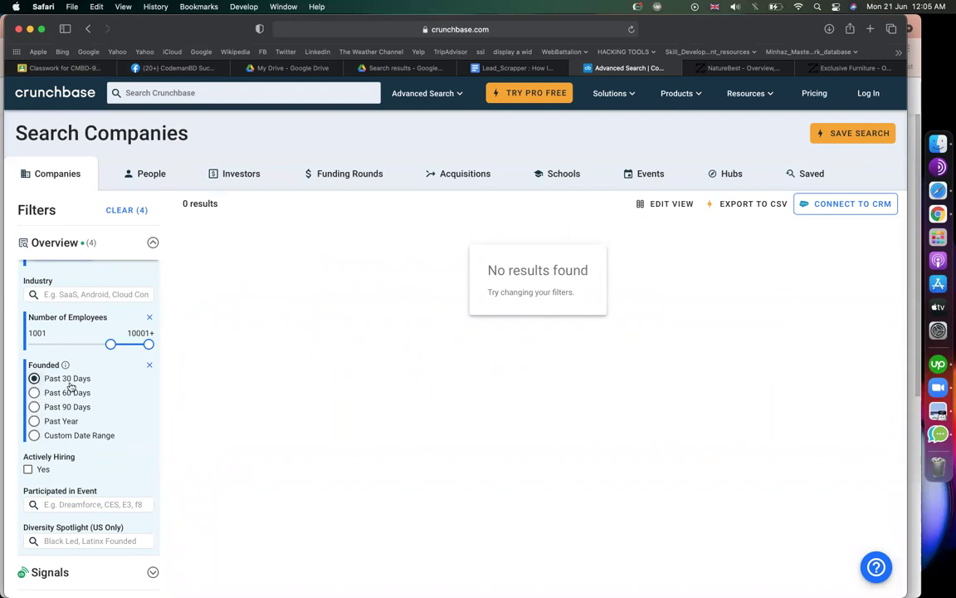
left_click(150, 365)
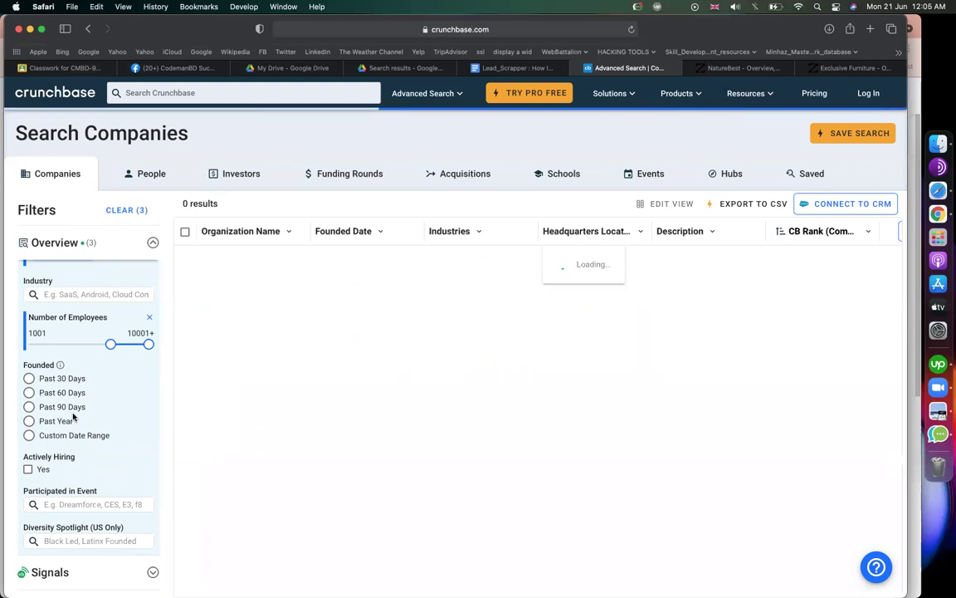
scroll(98, 405, "down", 3)
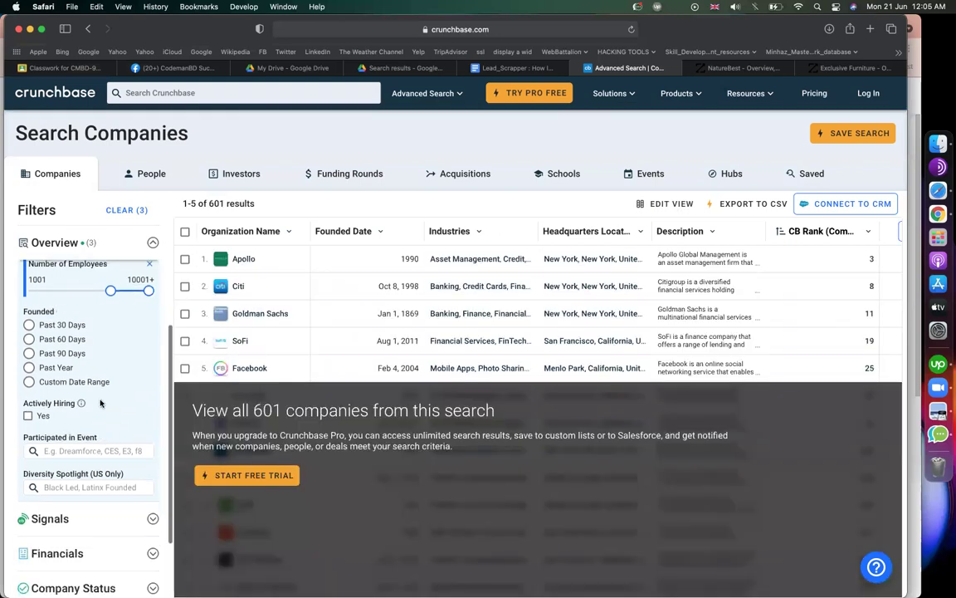
Examine the filter options under Signals, Financials, Company Status and Partner Filters, plus the columns of the company results
scroll(101, 446, "down", 4)
left_click(101, 443)
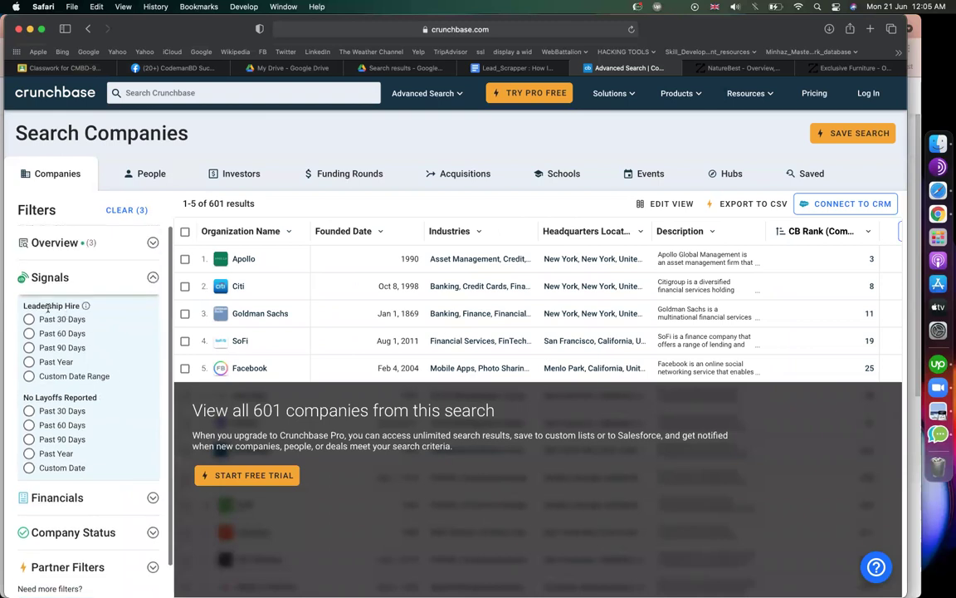
scroll(74, 340, "down", 2)
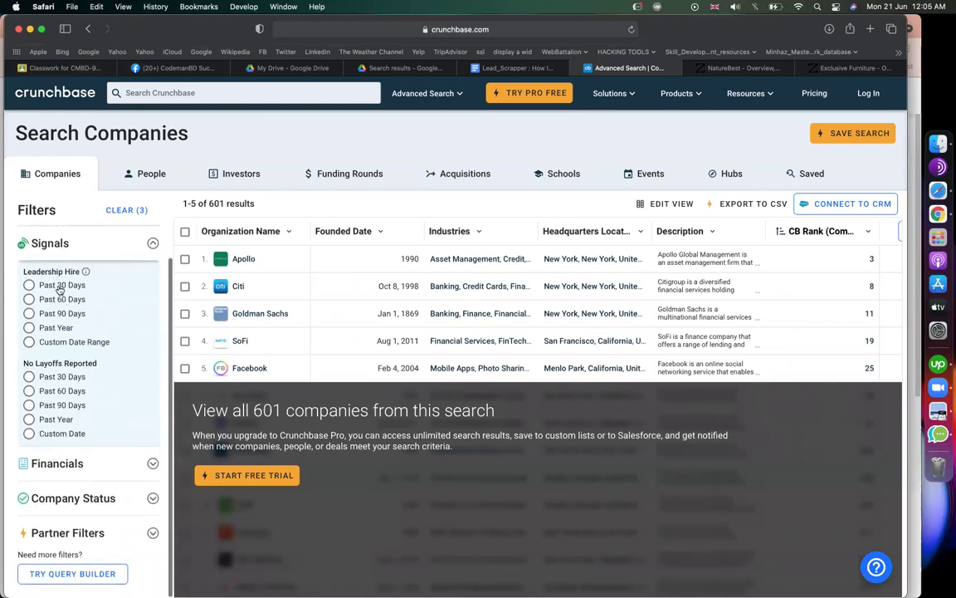
right_click(73, 467)
key("Escape")
left_click(71, 465)
scroll(120, 415, "down", 3)
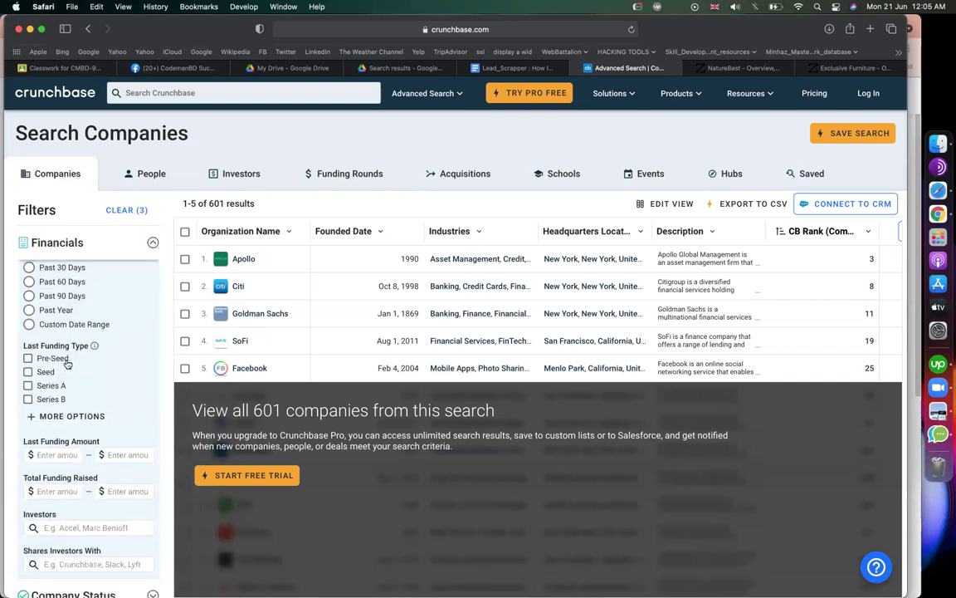
scroll(67, 363, "down", 3)
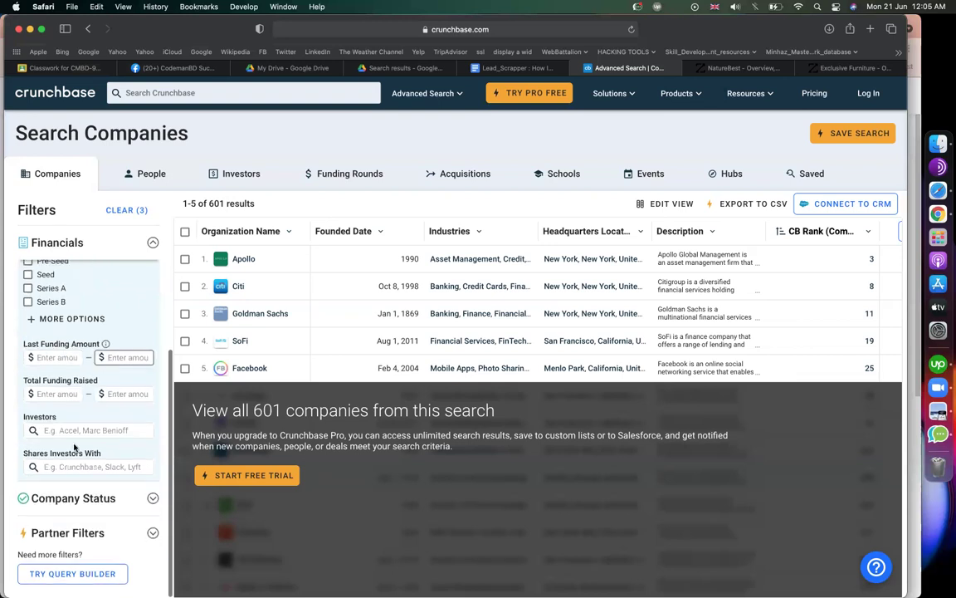
left_click(83, 497)
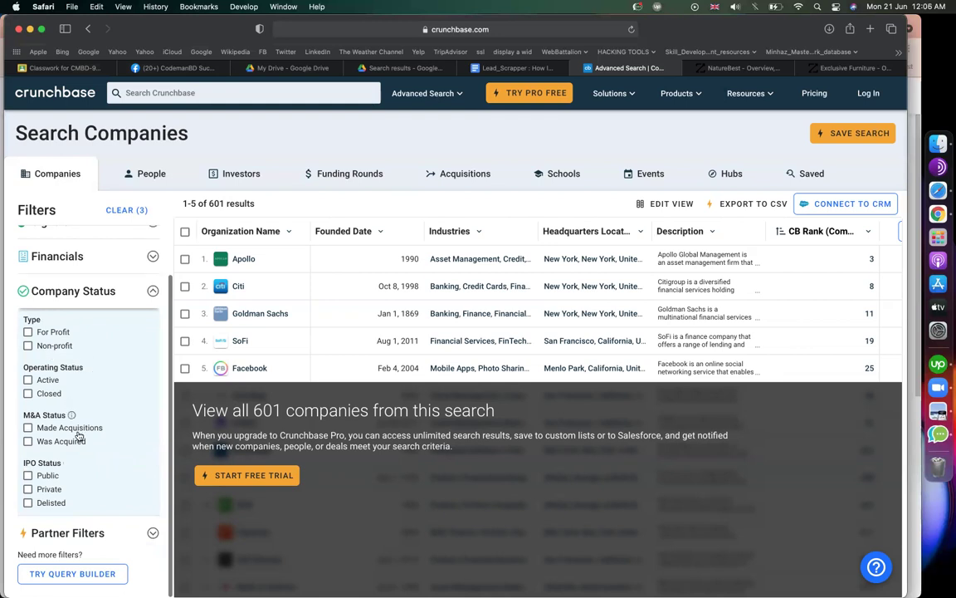
left_click(62, 533)
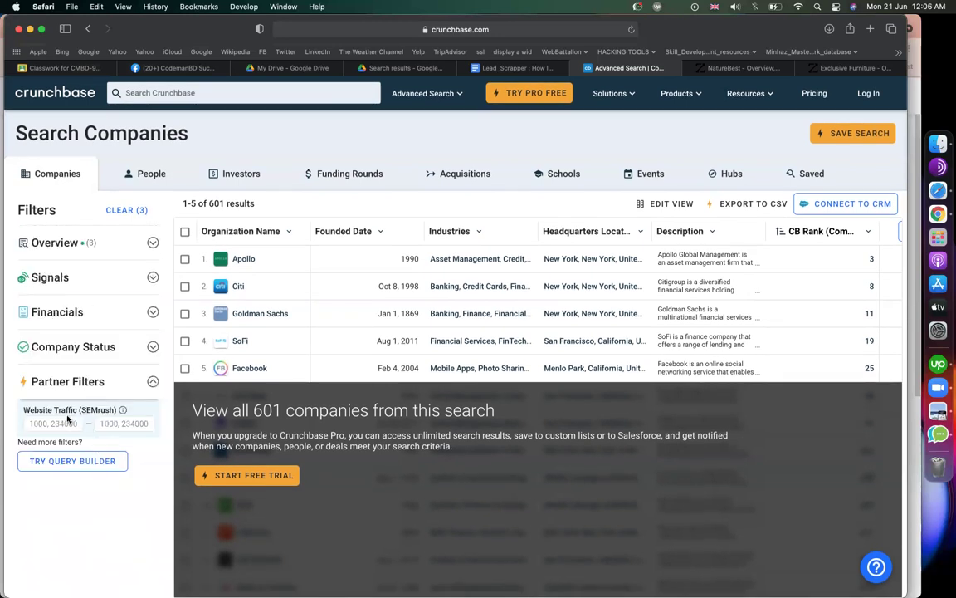
left_click(123, 423)
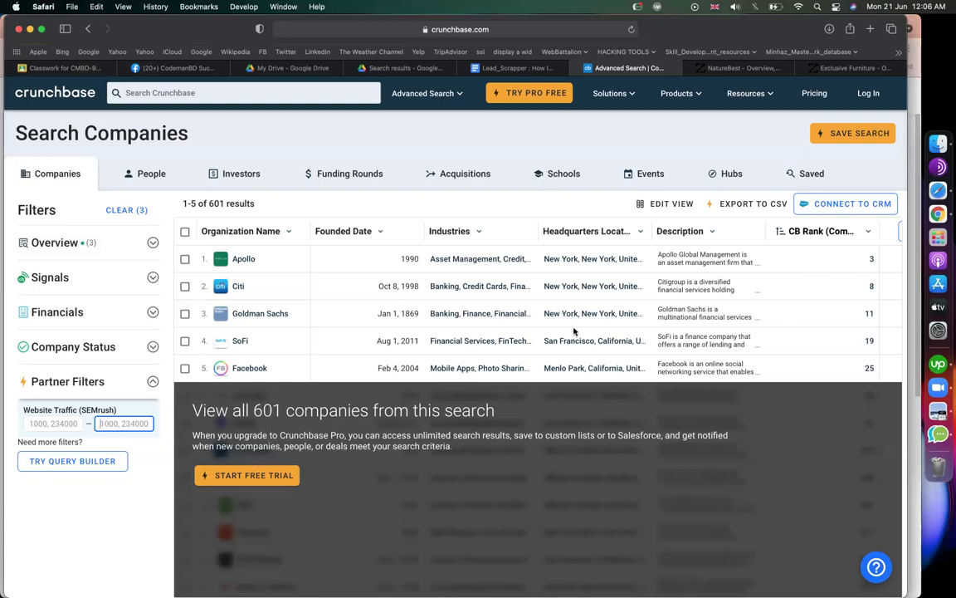
scroll(698, 293, "right", 3)
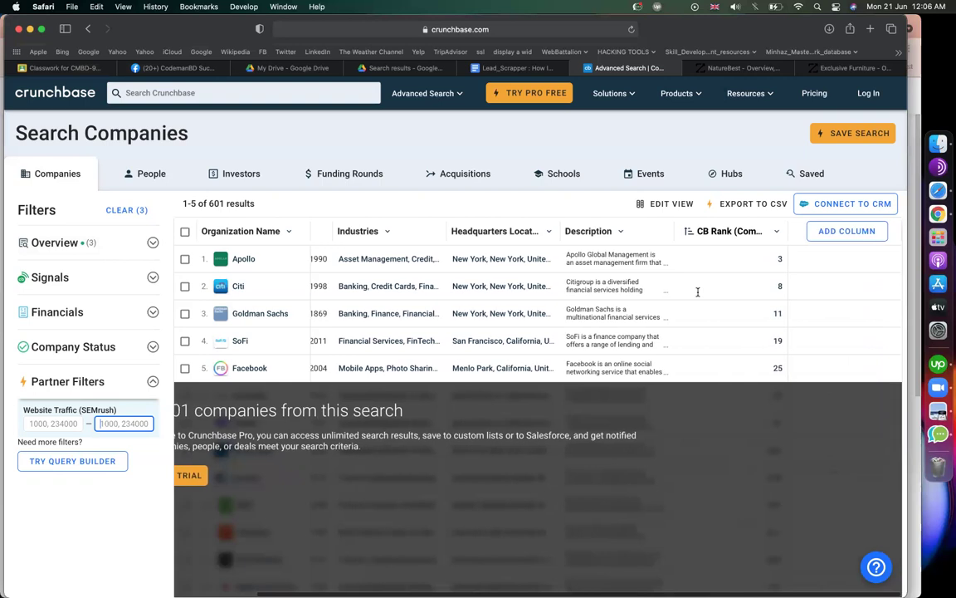
scroll(336, 312, "left", 3)
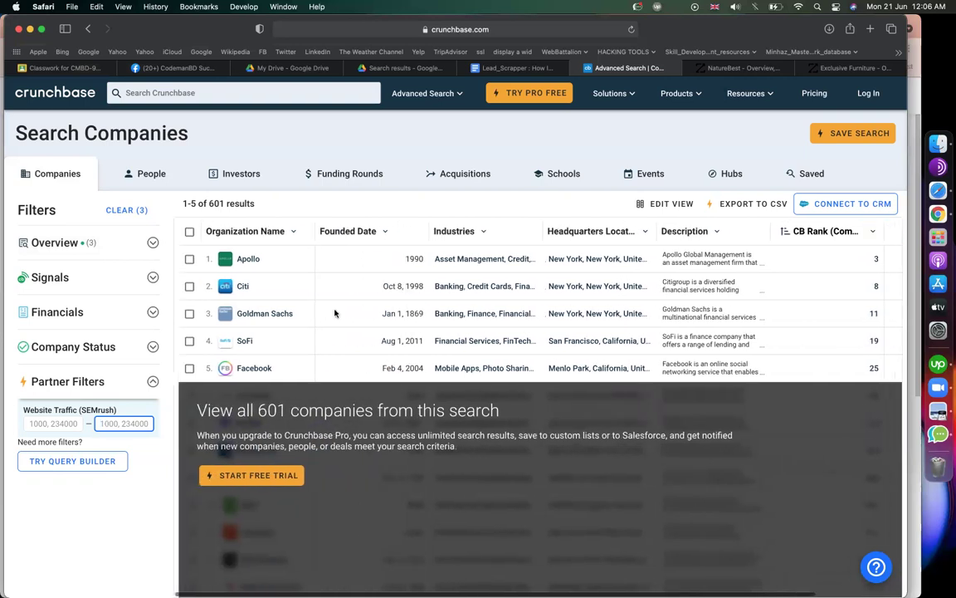
left_click(264, 262)
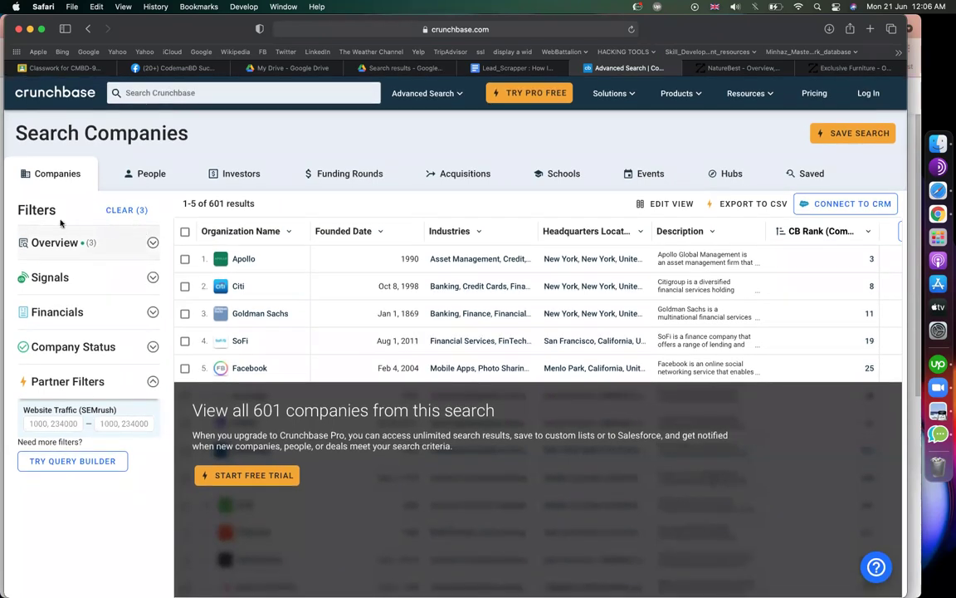
Clear all company search filters and expand the Overview filter group
left_click(108, 210)
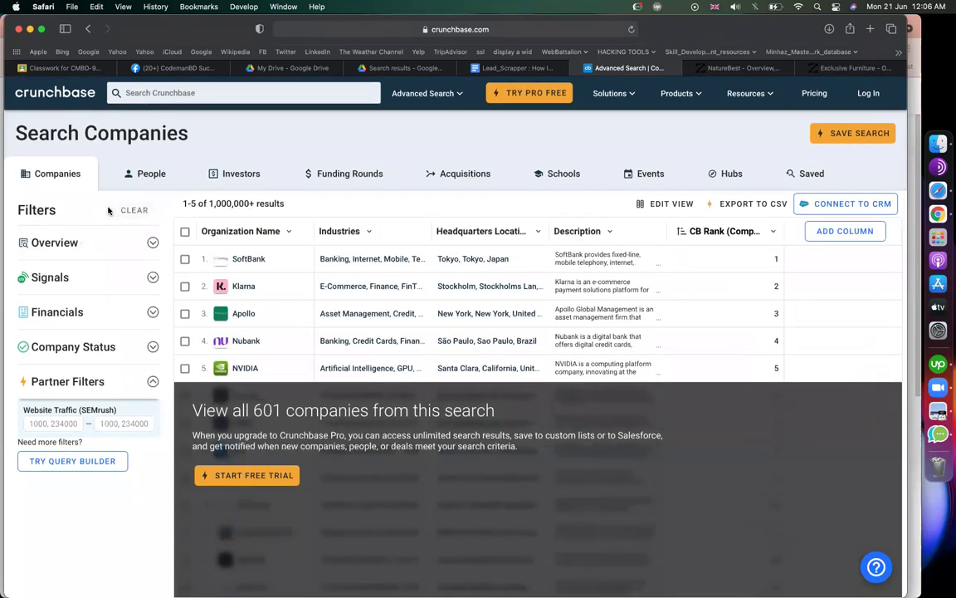
left_click(92, 258)
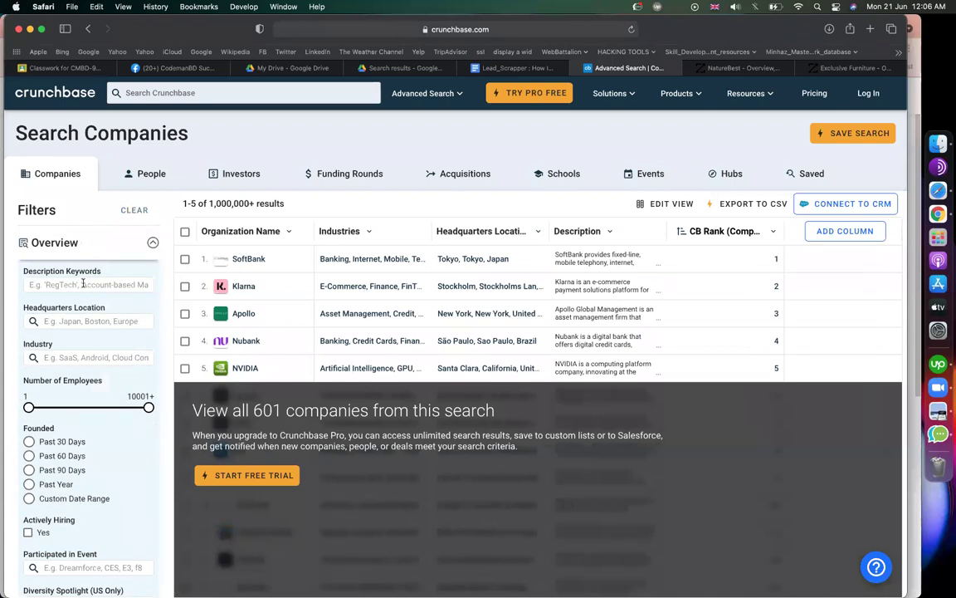
Examine the Overview filters for companies: headquarters location suggestions, industry, number of employees, actively hiring, participated in event and diversity spotlight
left_click(83, 321)
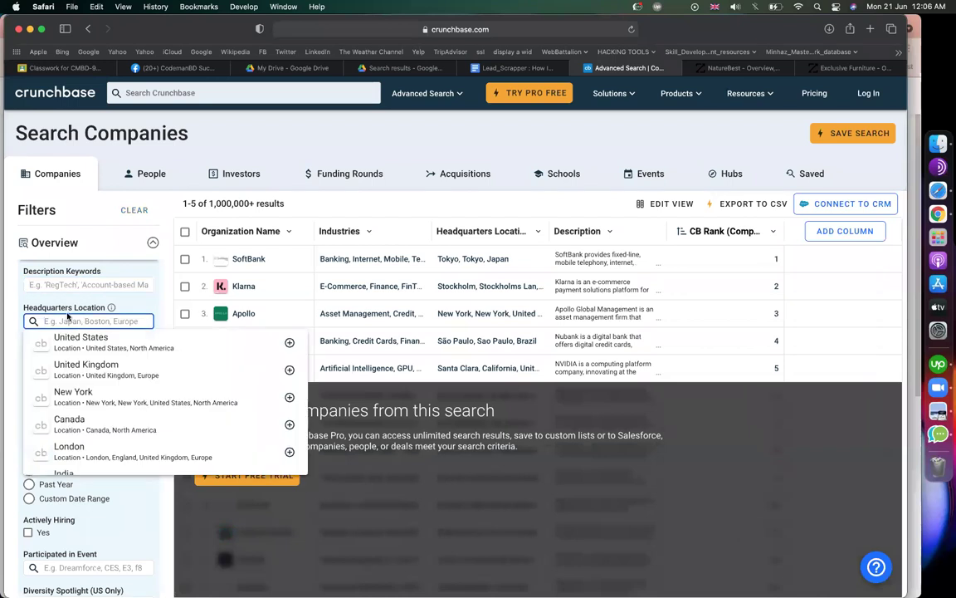
left_click(74, 357)
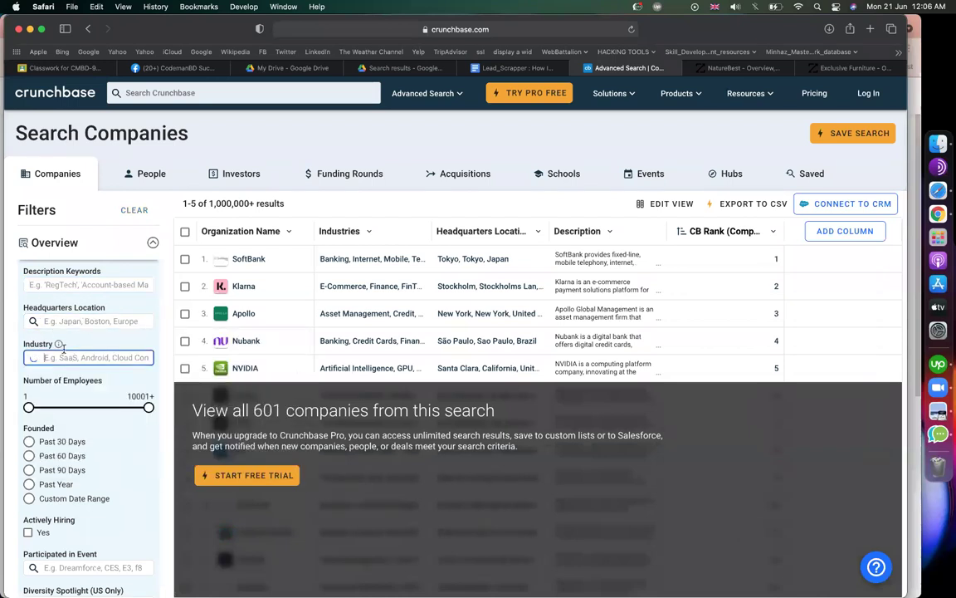
left_click(25, 320)
scroll(21, 348, "down", 2)
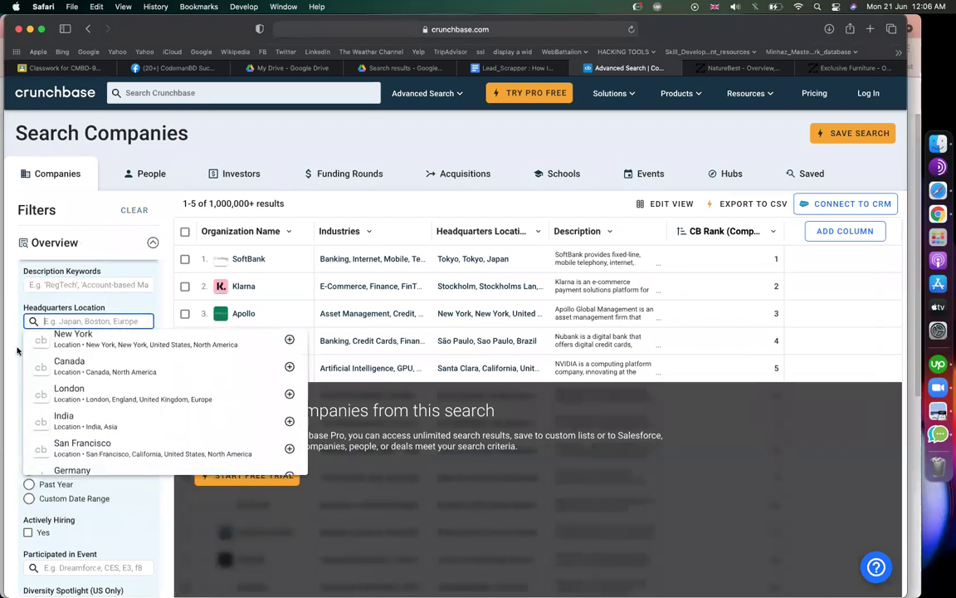
left_click(17, 317)
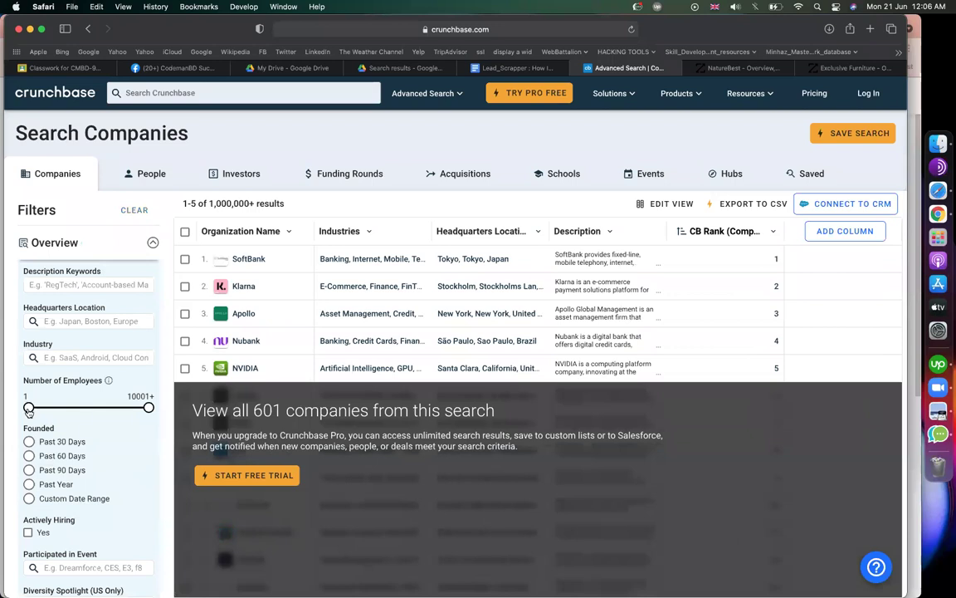
left_click_drag(29, 408, 5, 417)
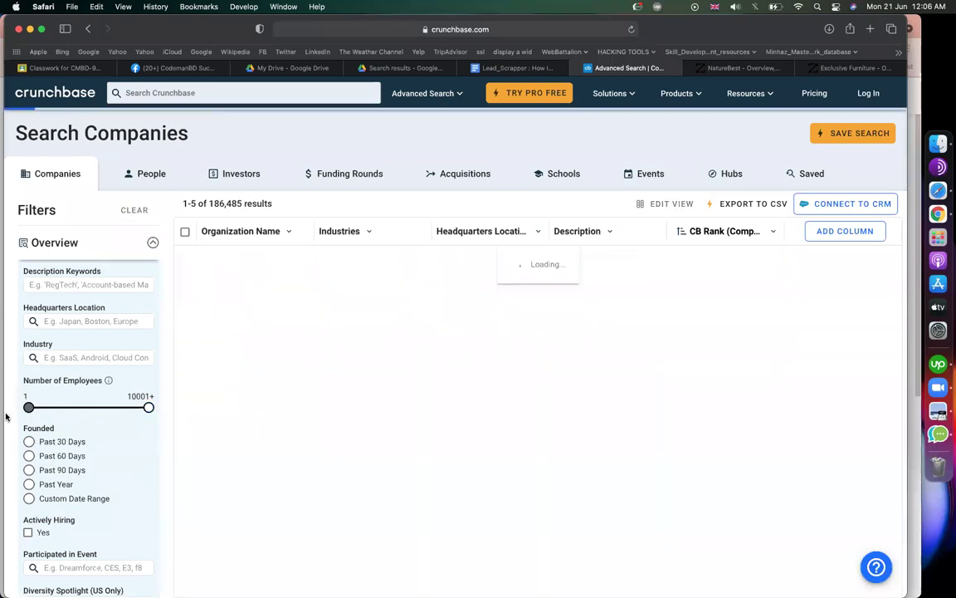
scroll(25, 453, "down", 5)
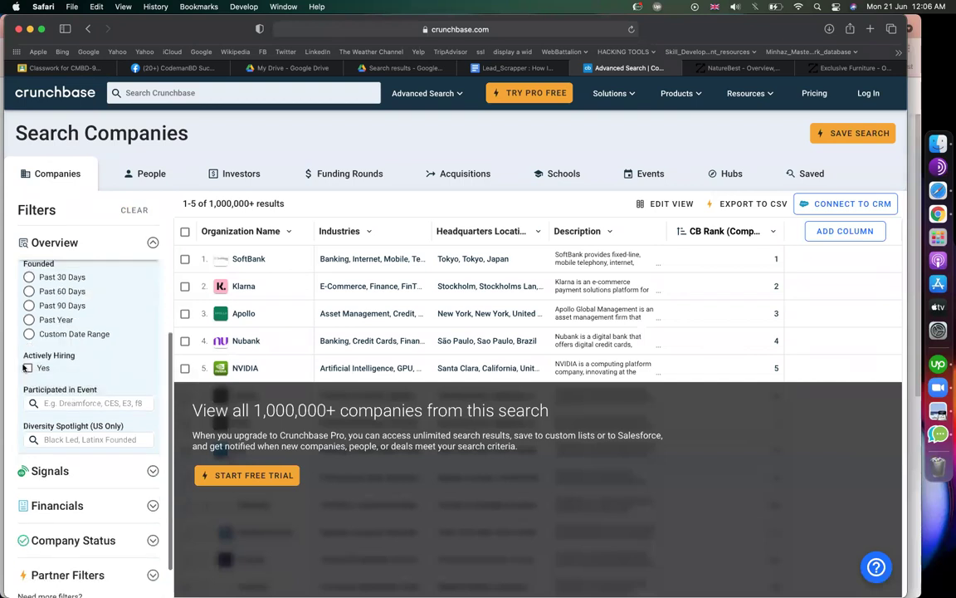
left_click(64, 403)
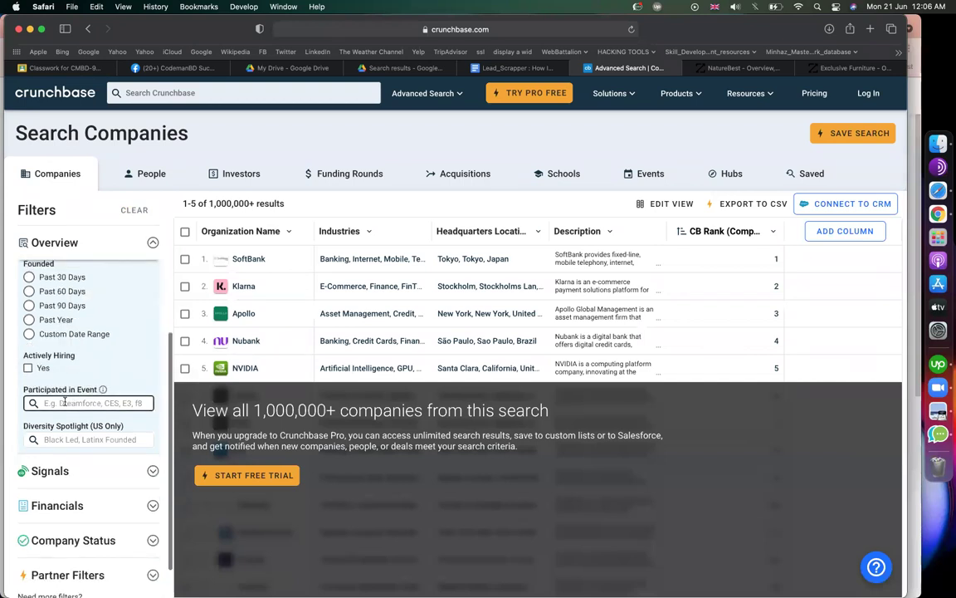
scroll(66, 374, "down", 1)
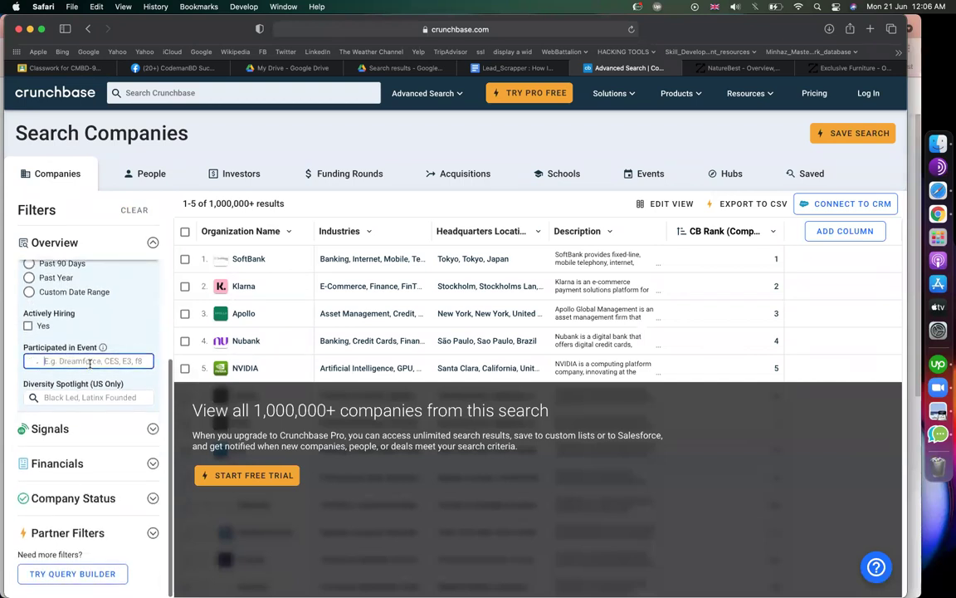
left_click(17, 342)
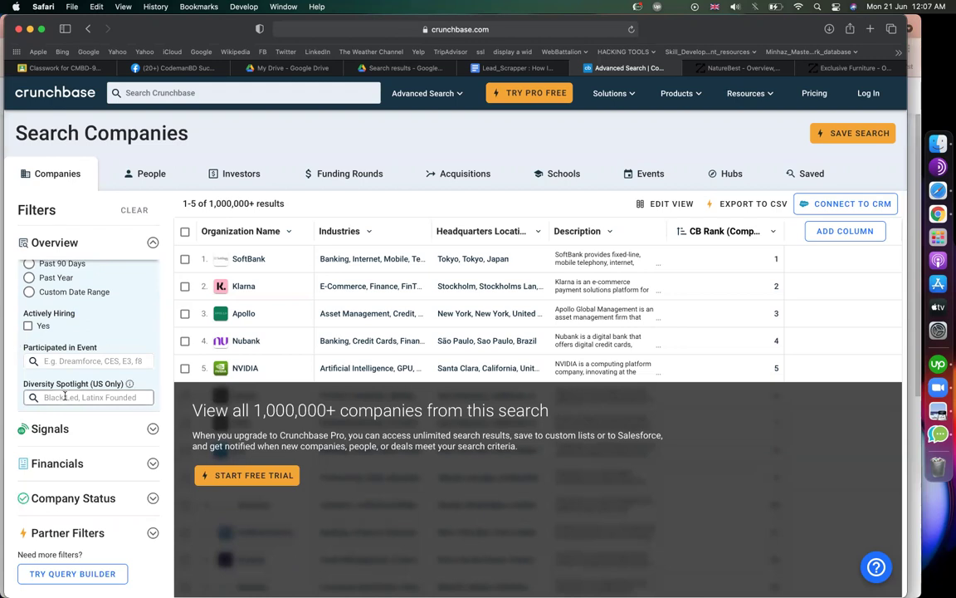
Review the company filter options under Signals and Financials, and return to the Overview filters
left_click(45, 429)
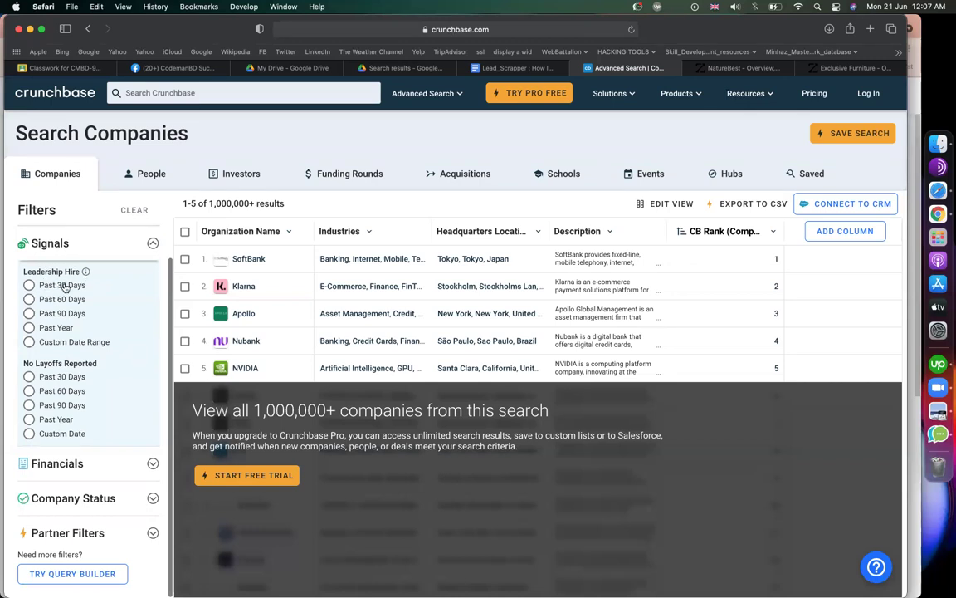
left_click(65, 464)
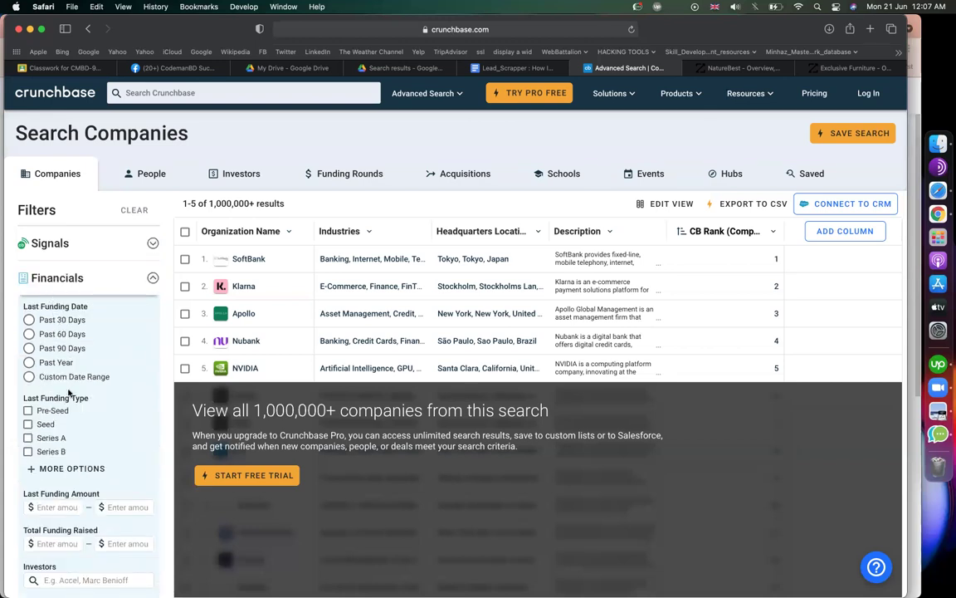
scroll(67, 415, "down", 2)
scroll(80, 420, "up", 3)
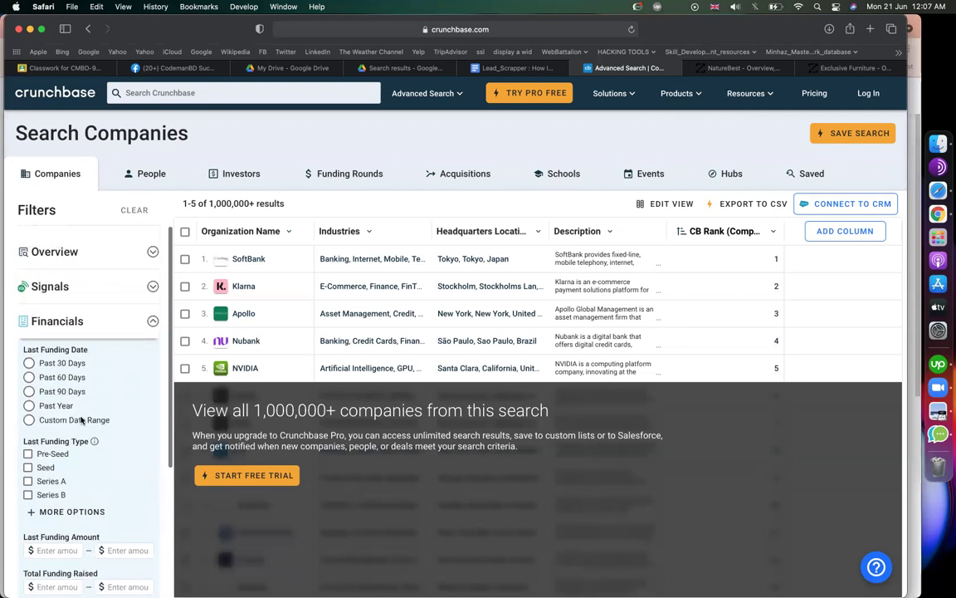
left_click(83, 243)
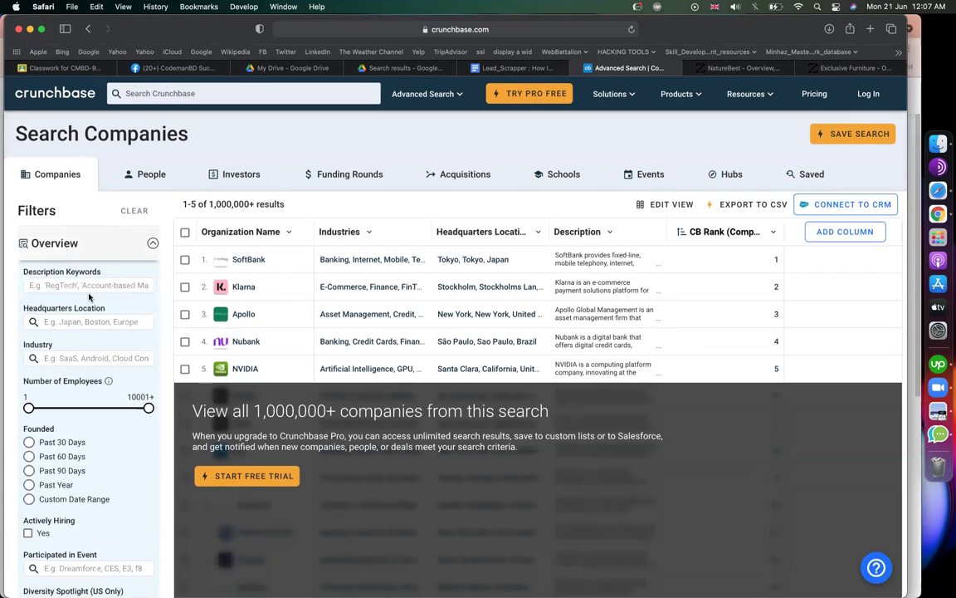
In the people search, replace the Intel organization and manager title filters with the title "sales manager", and view the Current Organization suggestions
left_click(138, 176)
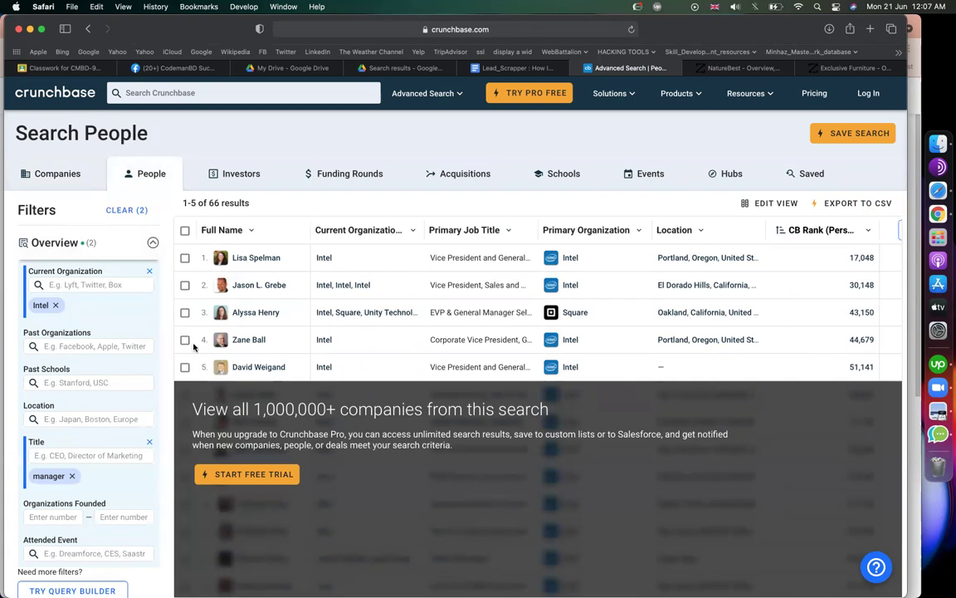
left_click(55, 306)
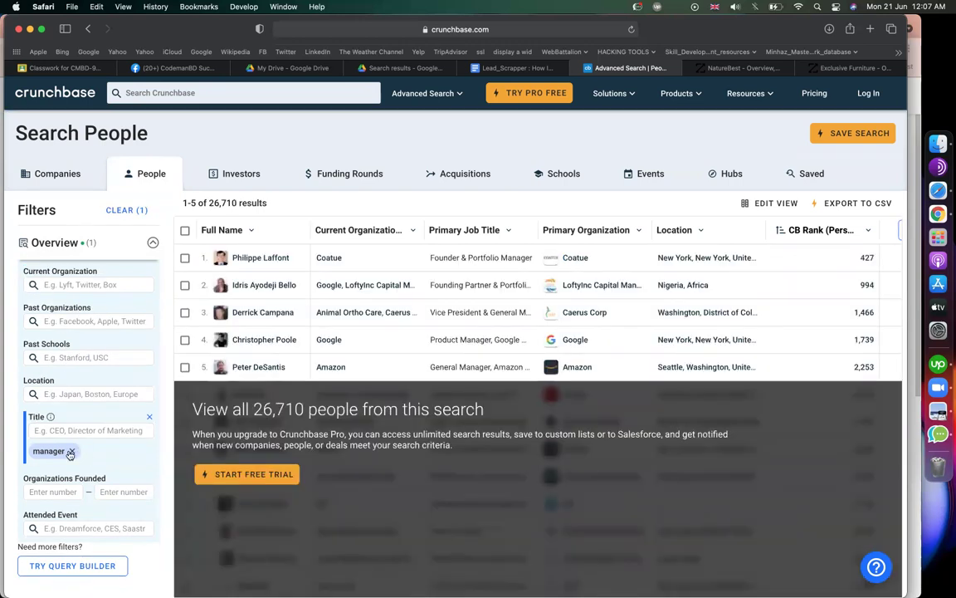
left_click(68, 451)
left_click(62, 435)
type("sales manager")
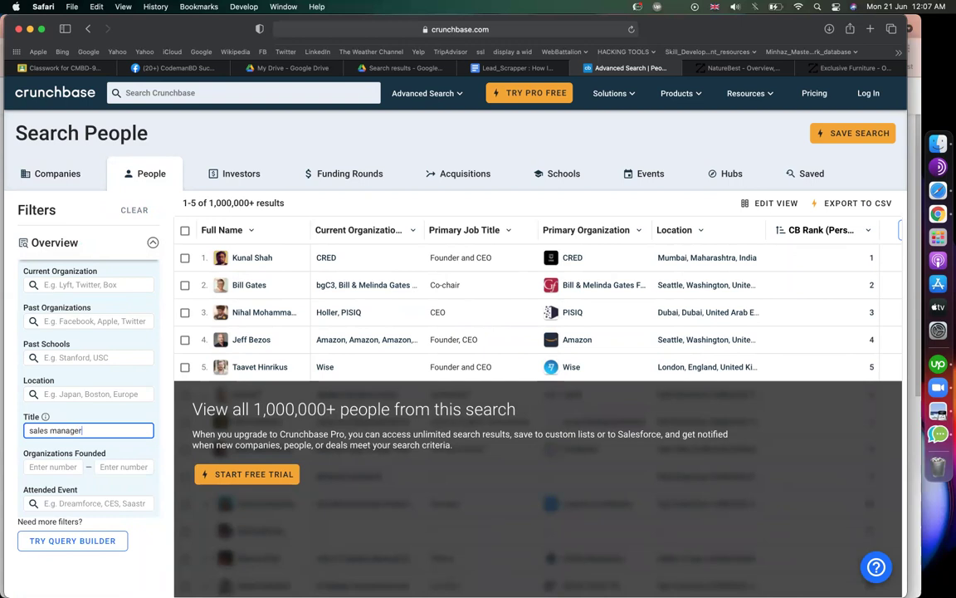
key("Return")
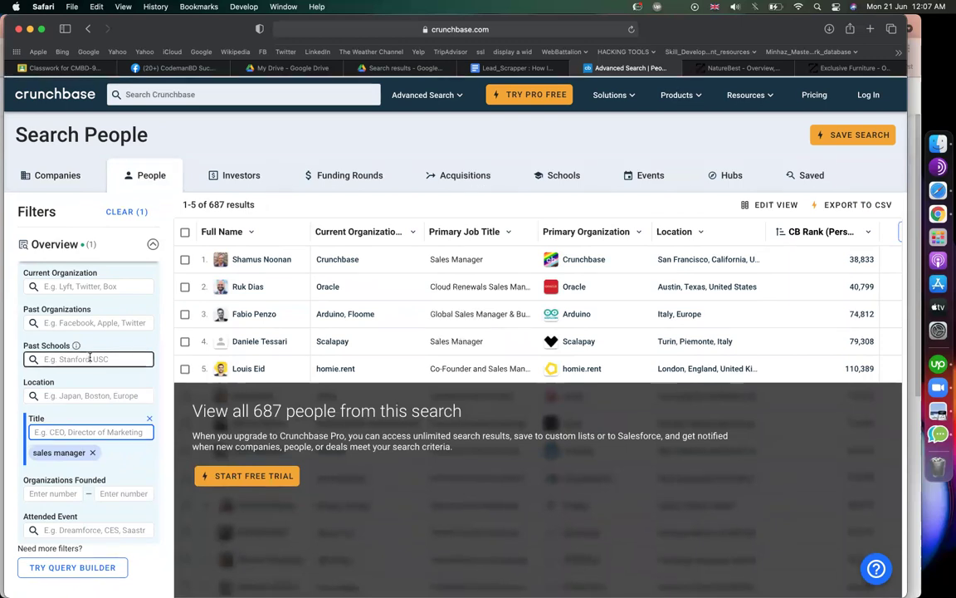
left_click(93, 285)
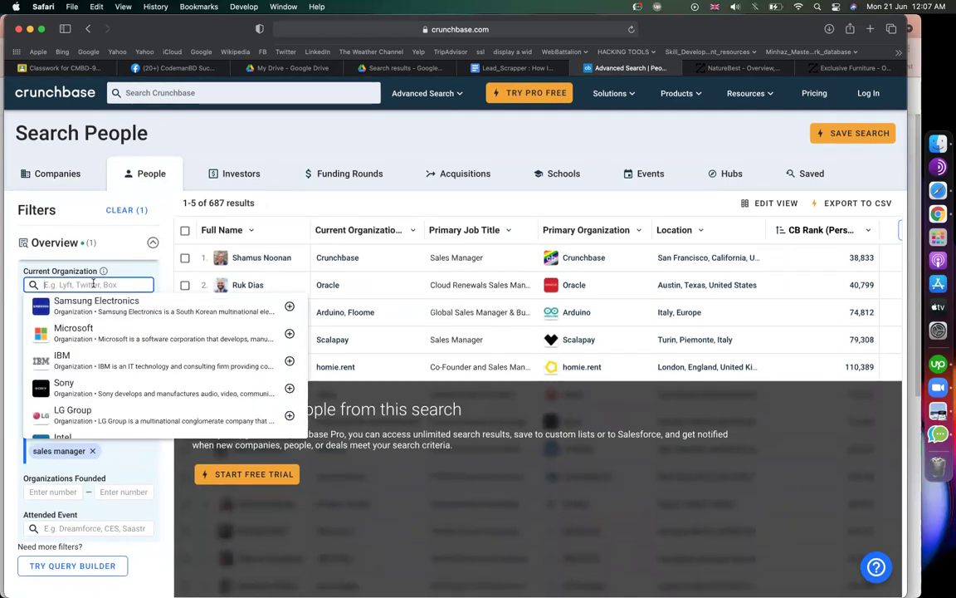
left_click(12, 246)
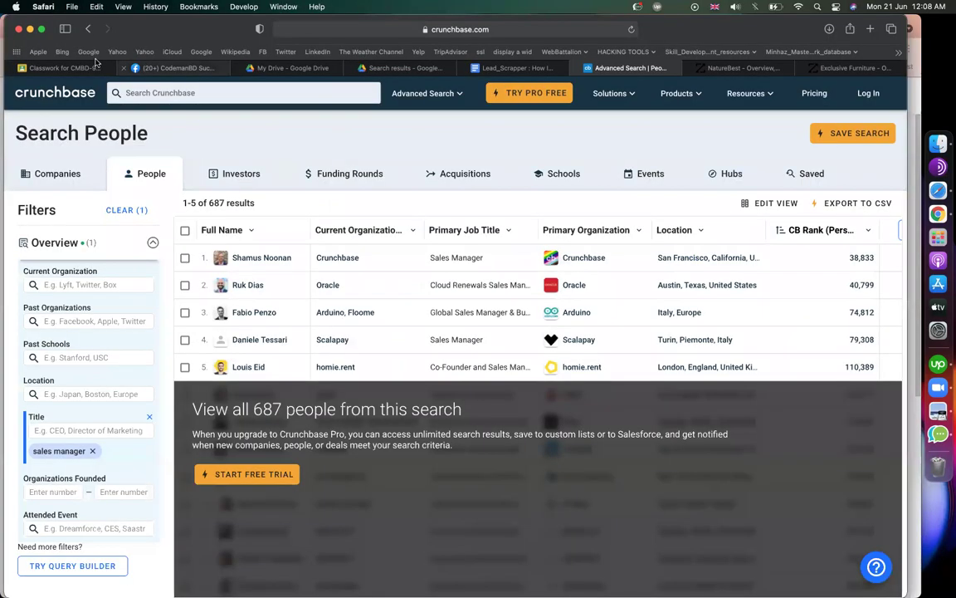
Switch to Google Classroom and add a classwork topic named "EPI-08(crunchbase.com)", taking the site name from the Crunchbase page address
left_click(96, 66)
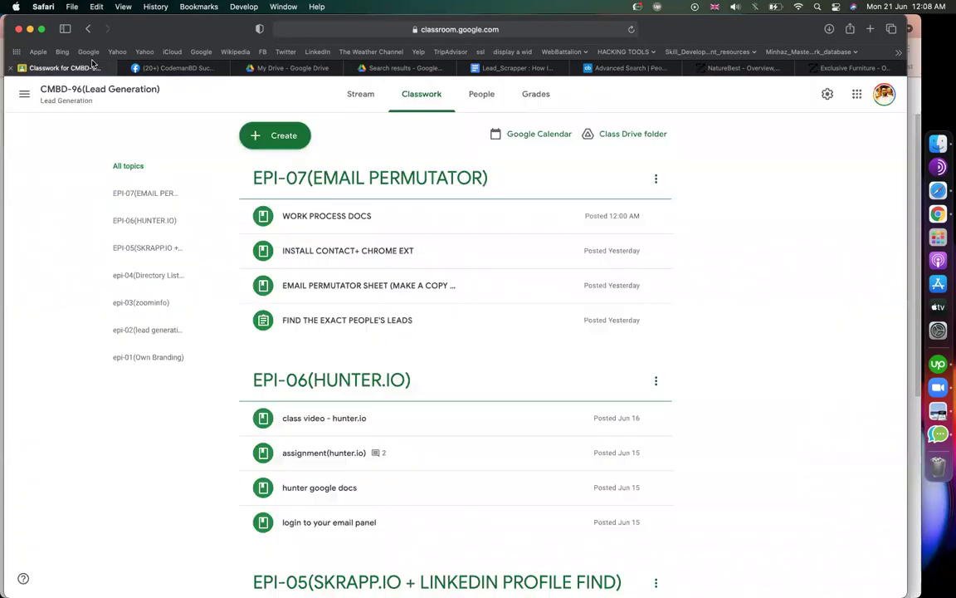
left_click(299, 136)
left_click(304, 323)
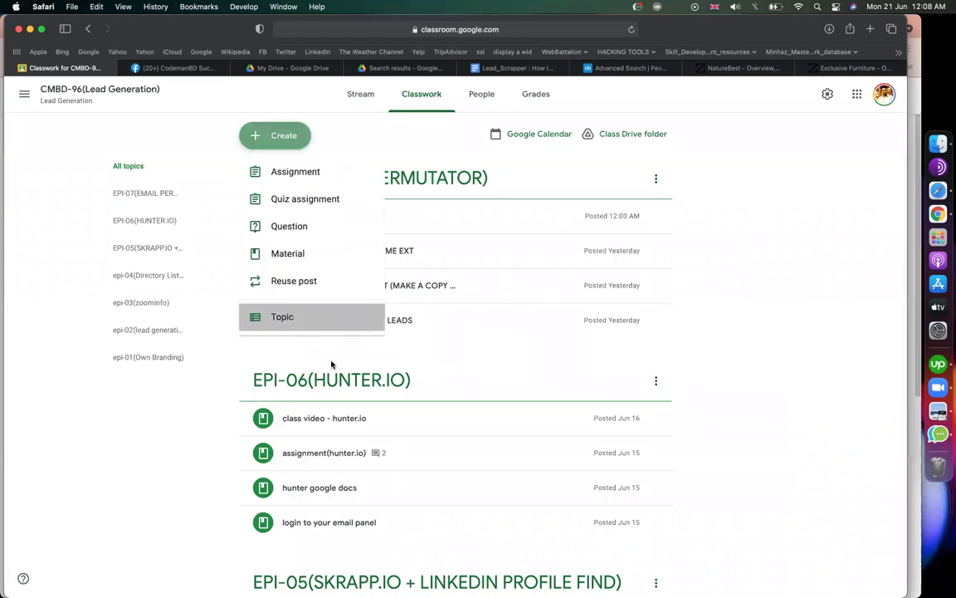
type("EPI-08(")
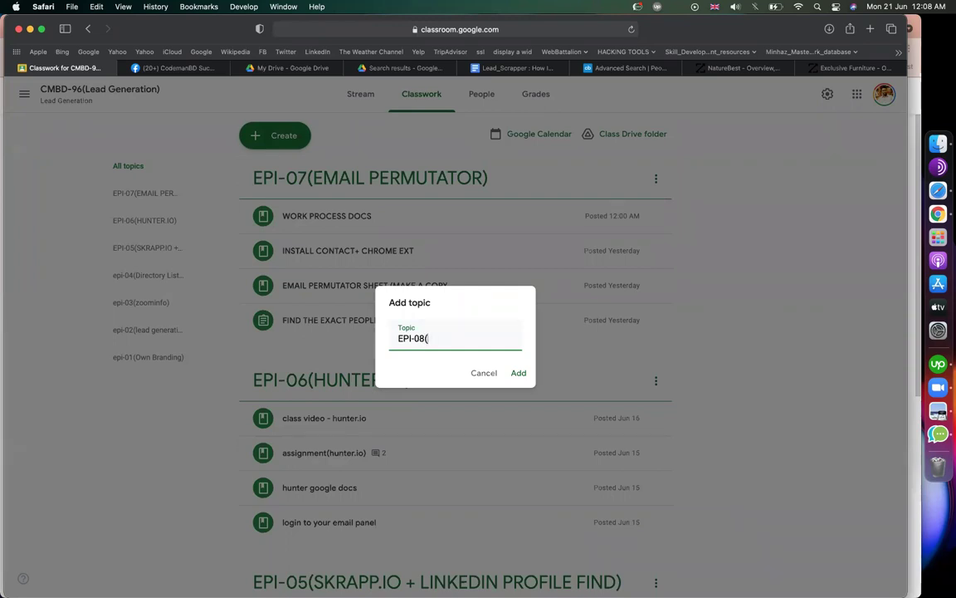
left_click(631, 68)
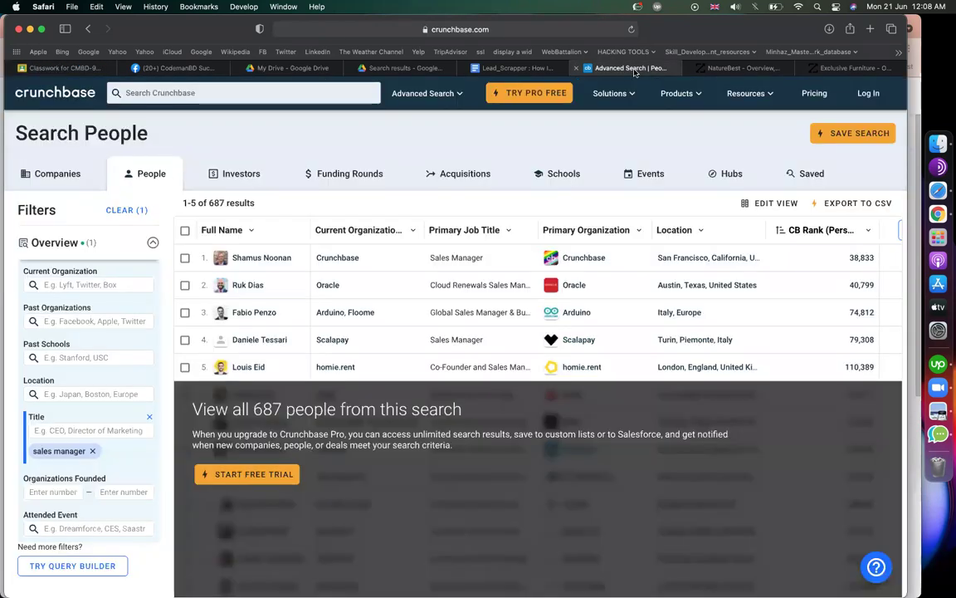
left_click(398, 27)
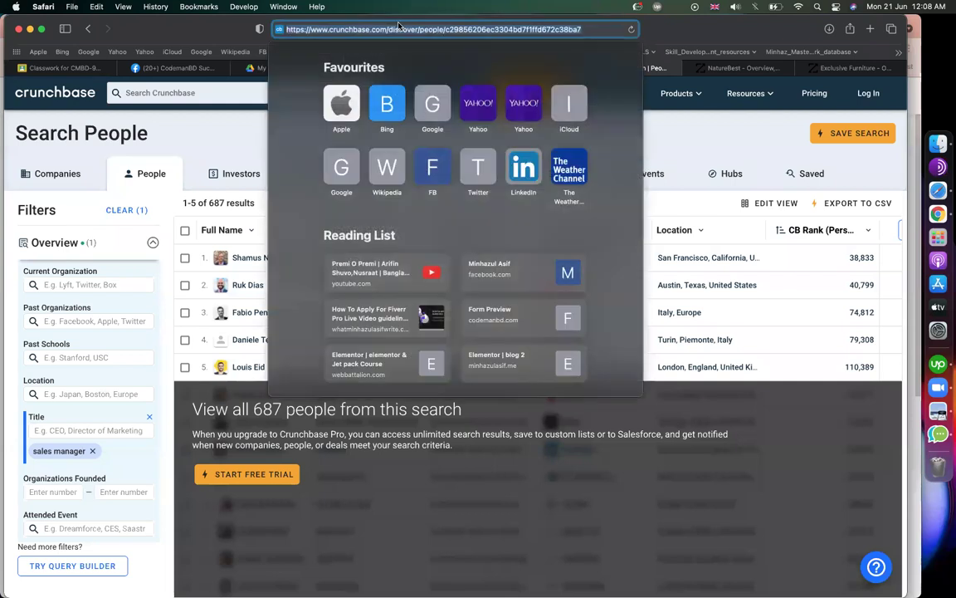
left_click(364, 29)
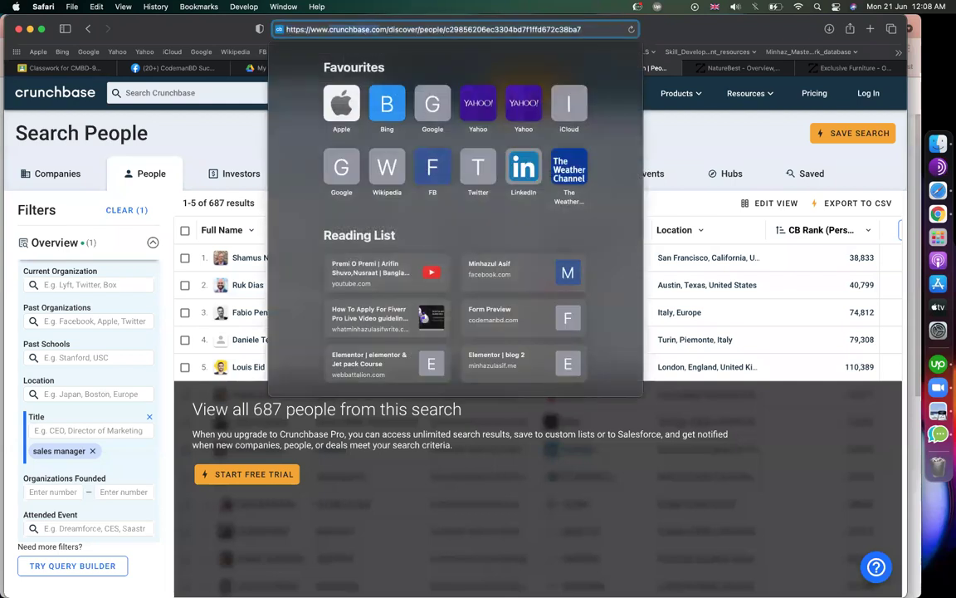
left_click(86, 69)
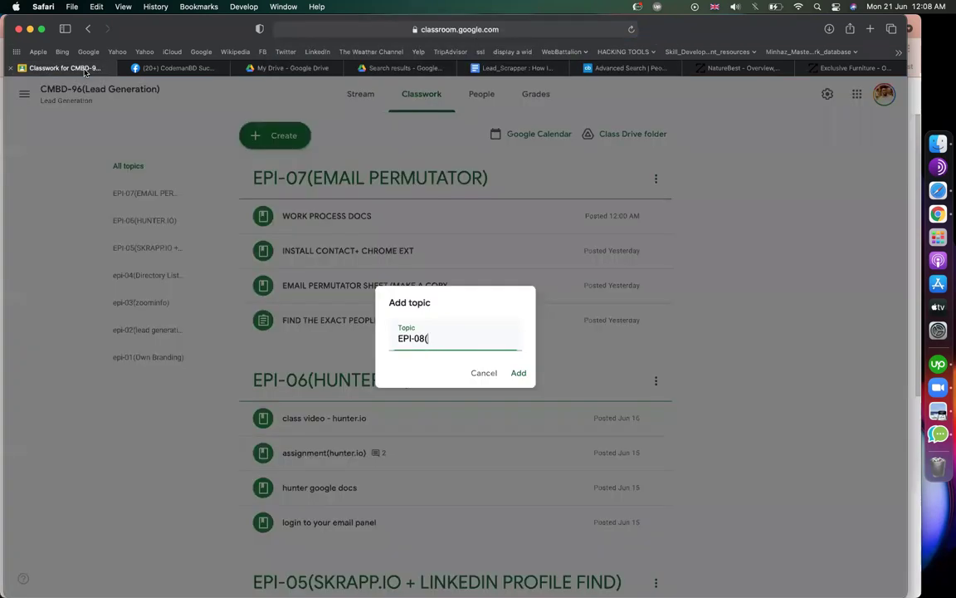
type("crunchbase.com")
key("Return")
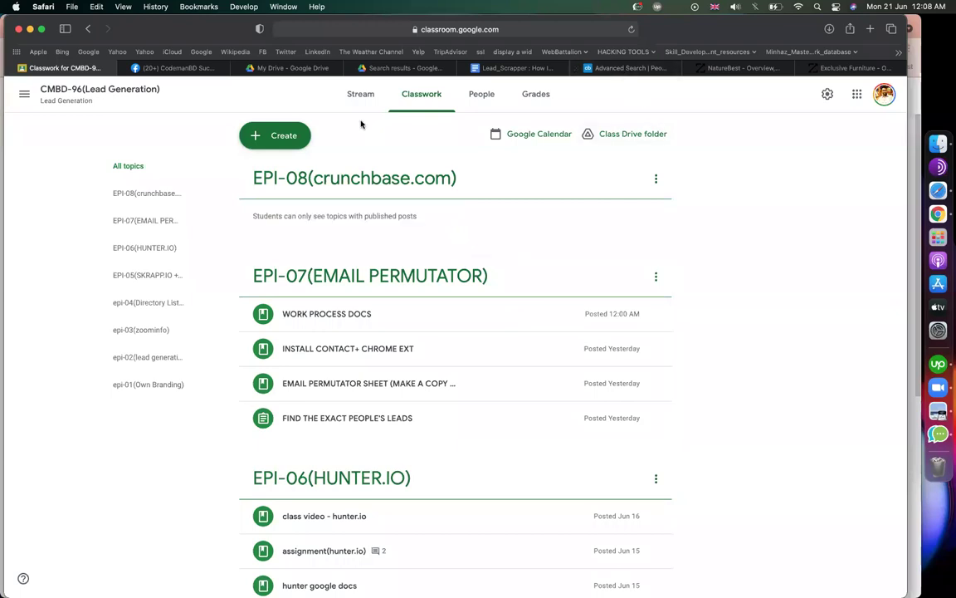
Create a new assignment titled "find a descriptive analysis for "sales manager" of United States - 10 people"
left_click(276, 136)
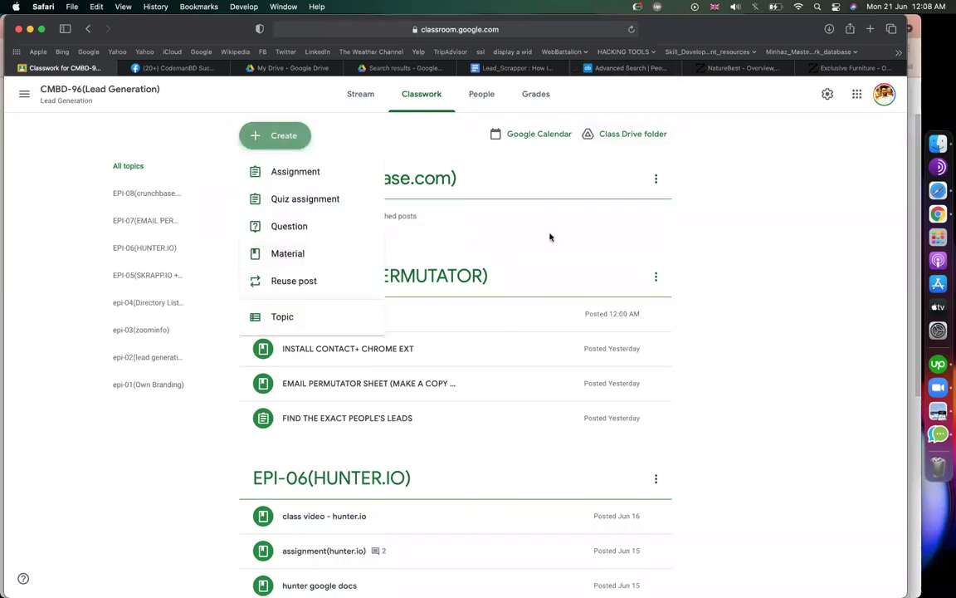
left_click(644, 212)
left_click(309, 139)
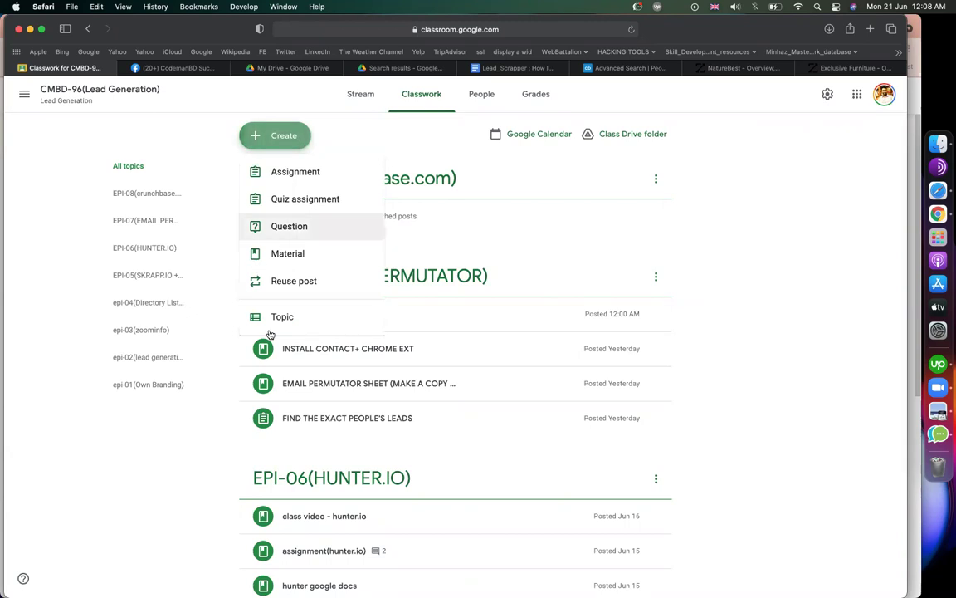
left_click(286, 181)
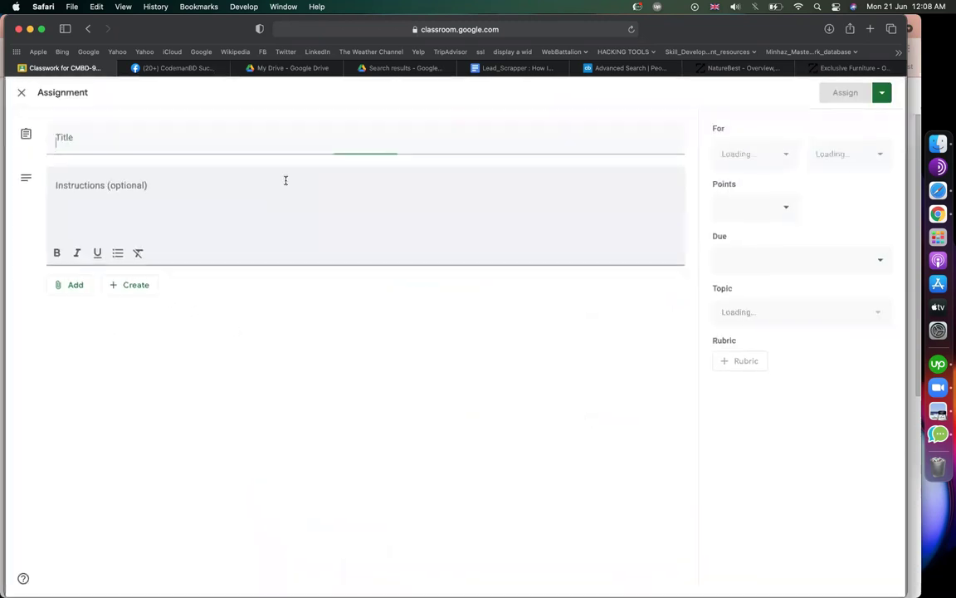
type("find a")
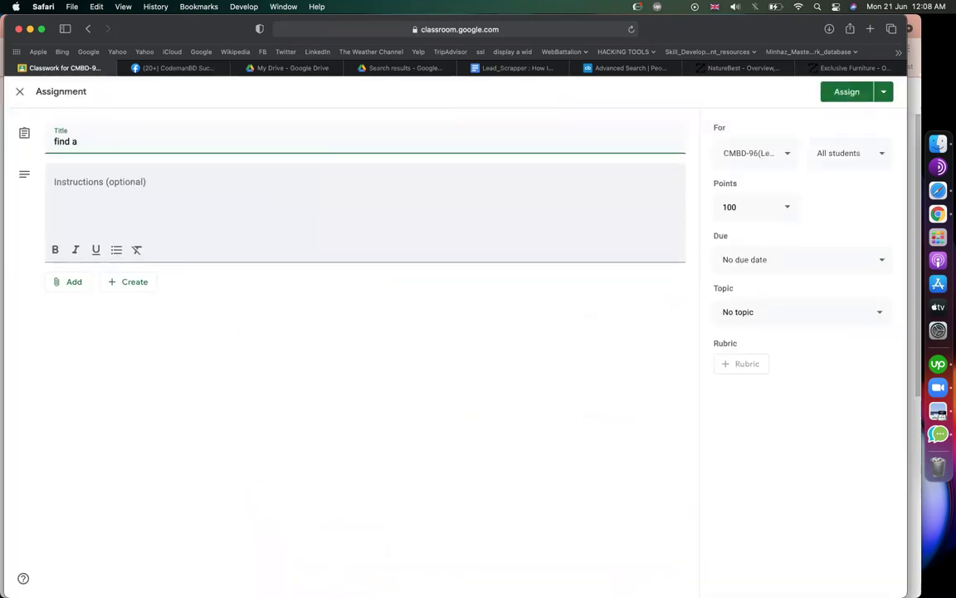
type("ve analys")
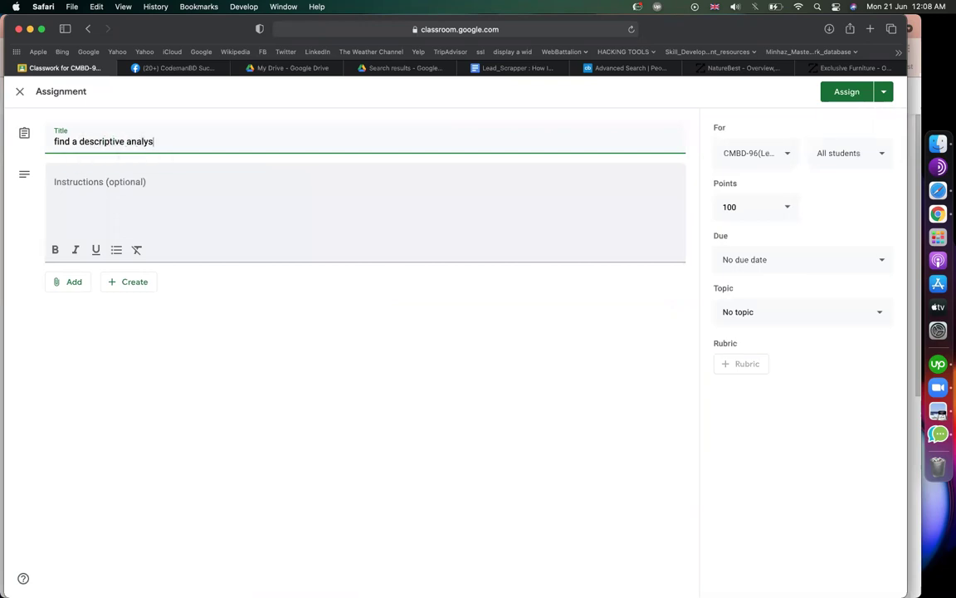
type("is for \"sales manager")
type("o")
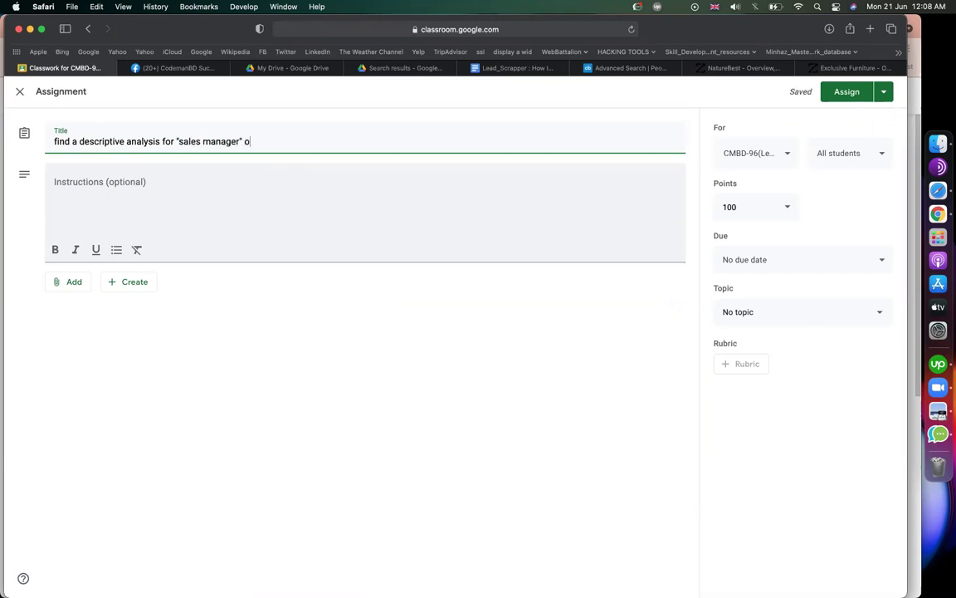
type("f united states - 10 people")
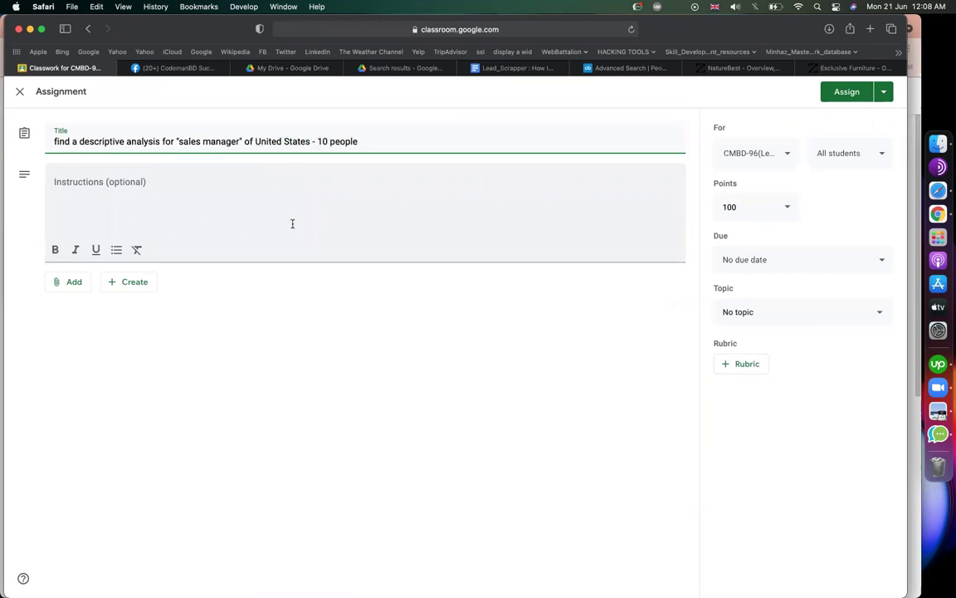
left_click(292, 223)
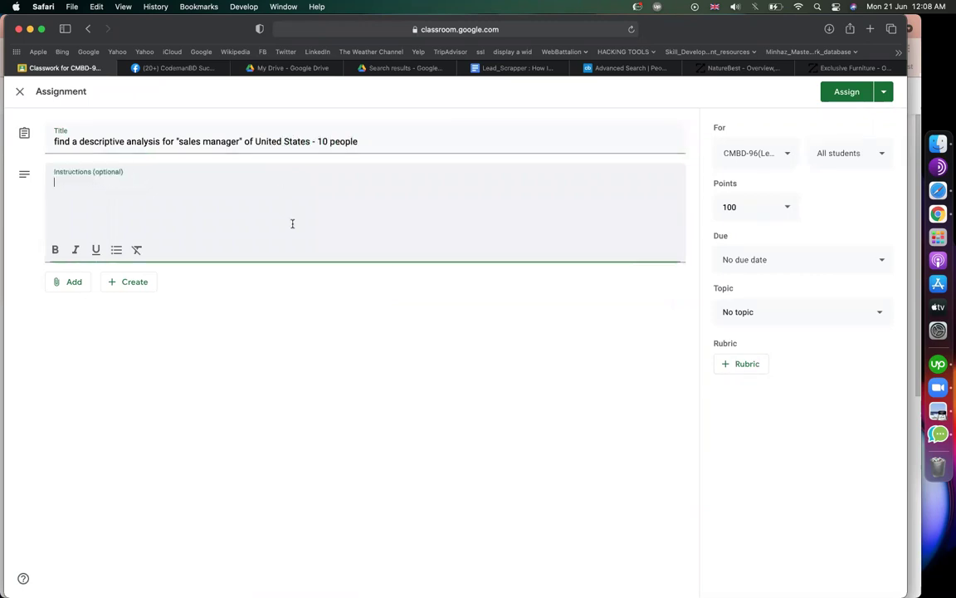
Create a blank Google spreadsheet from Google Drive and title it "descriptive analysis - 10 sales person of US"
left_click(515, 68)
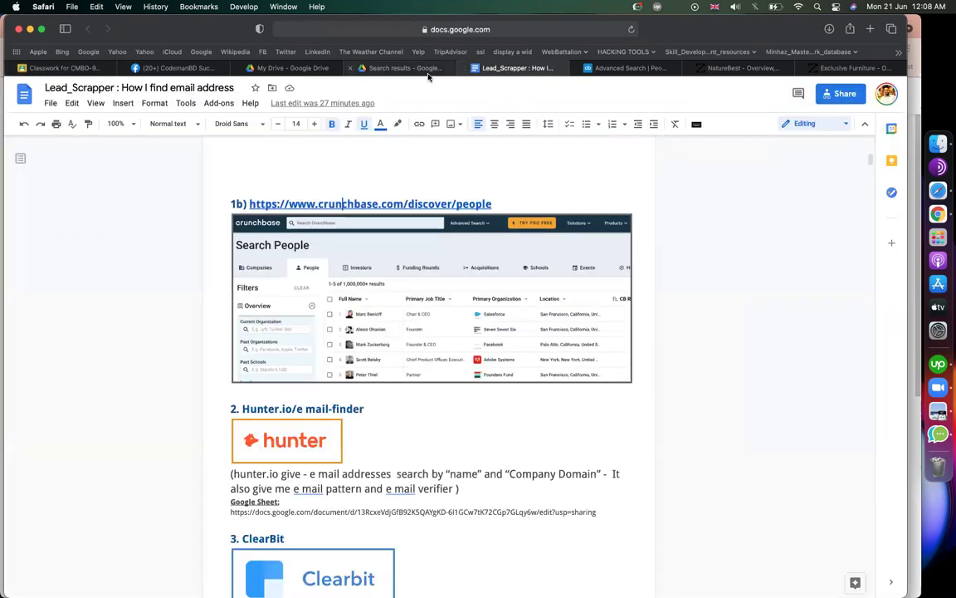
left_click(406, 68)
left_click(61, 134)
left_click(124, 228)
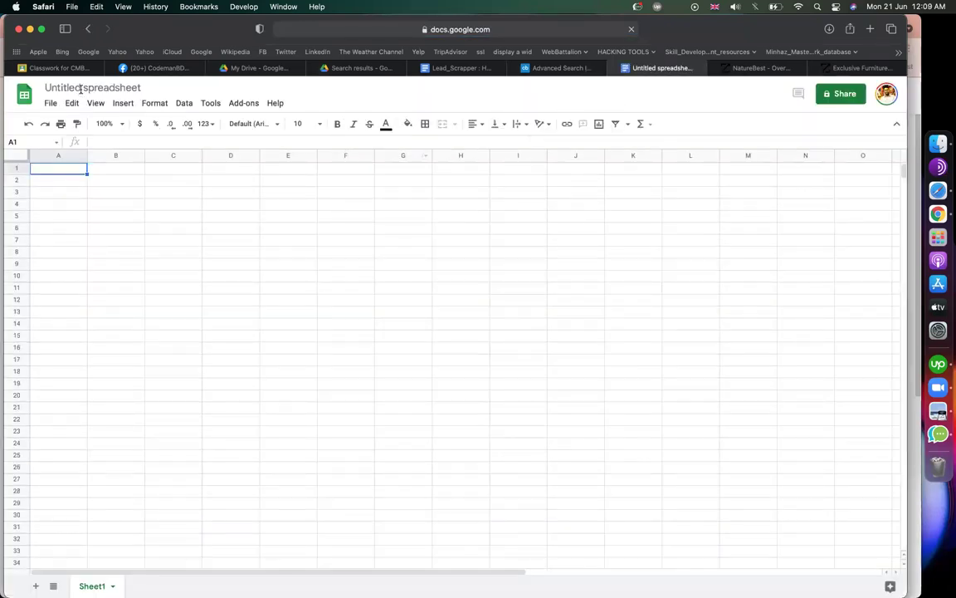
mouse_move(77, 69)
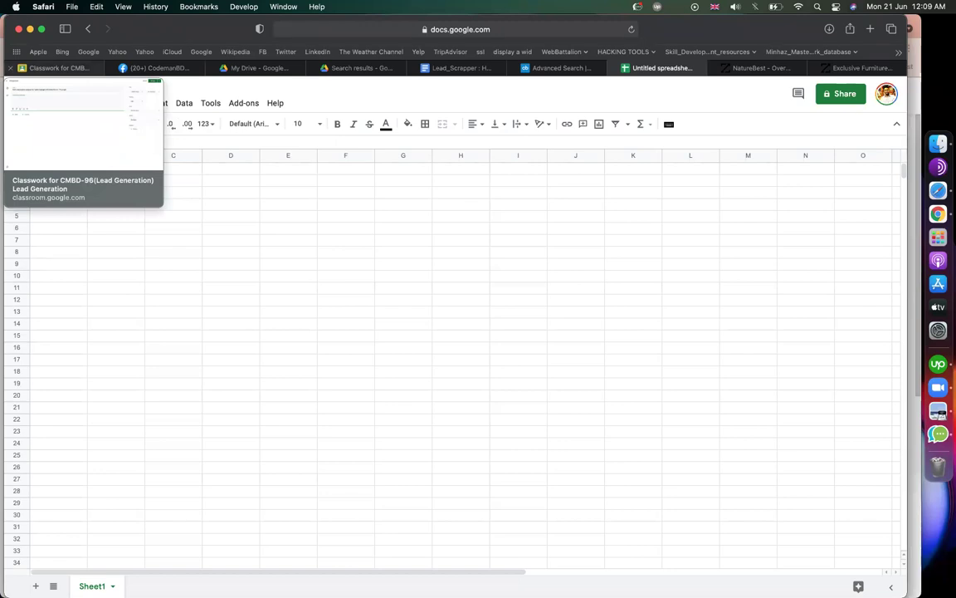
type("- 10 s")
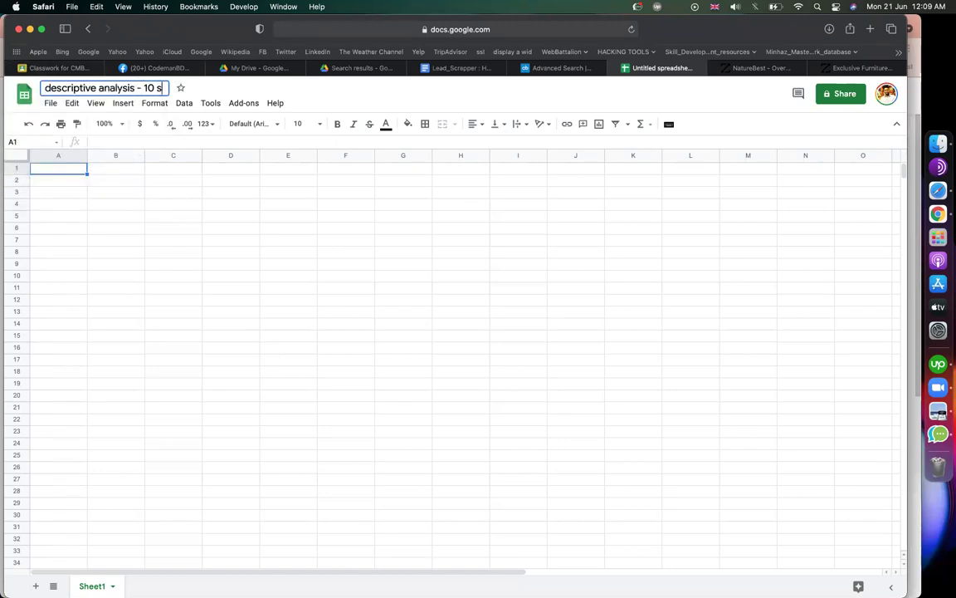
type("ales per")
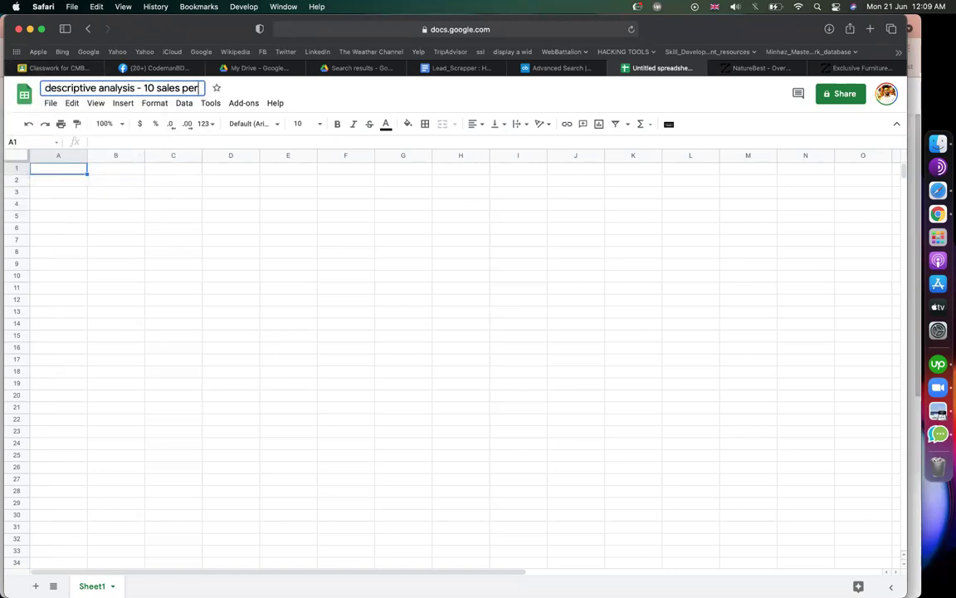
type("son of US")
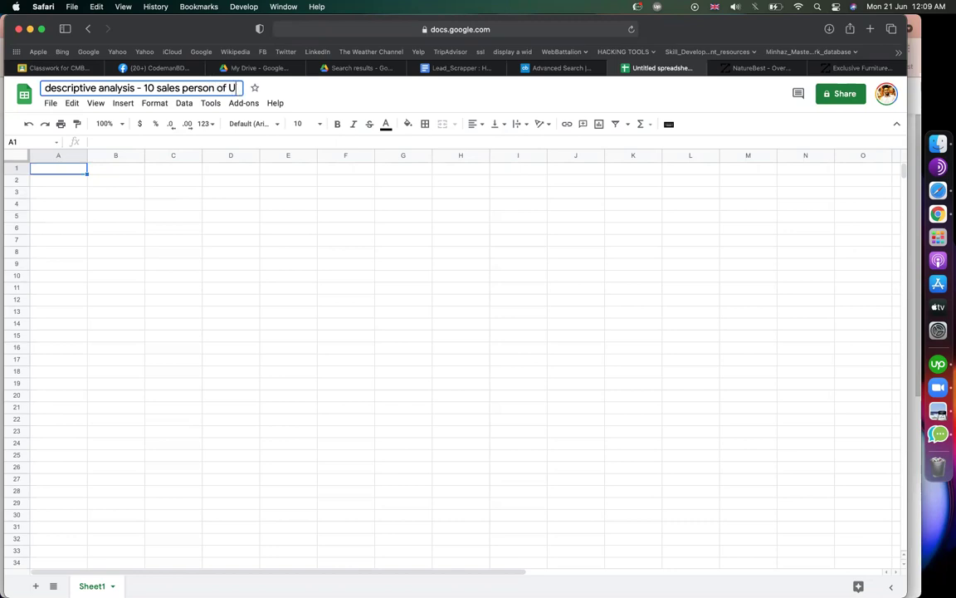
left_click(340, 455)
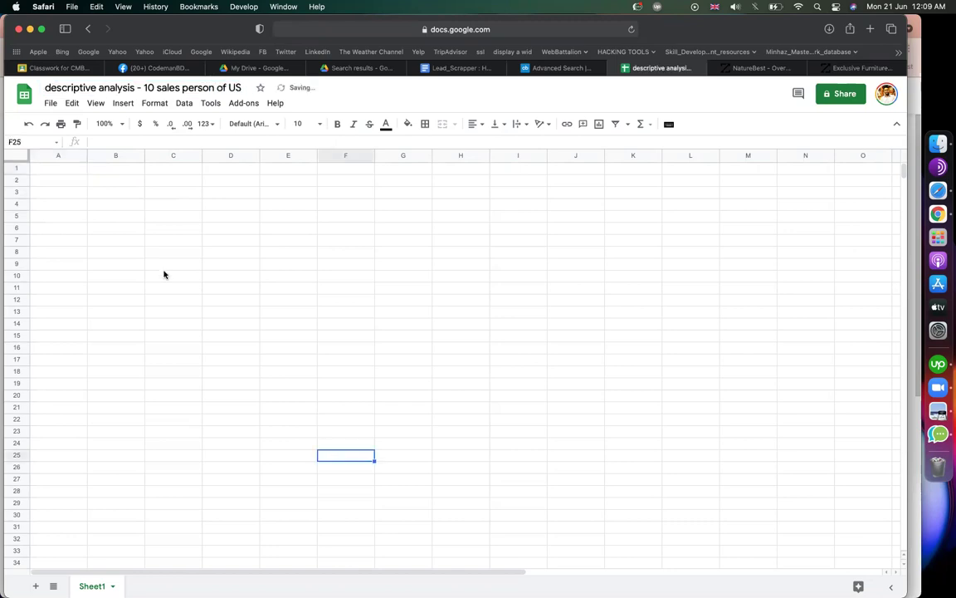
Widen column A, enter the header "name" in A1, and copy the first listed person's full name from the Crunchbase results into A2
left_click(72, 172)
left_click_drag(86, 155, 137, 155)
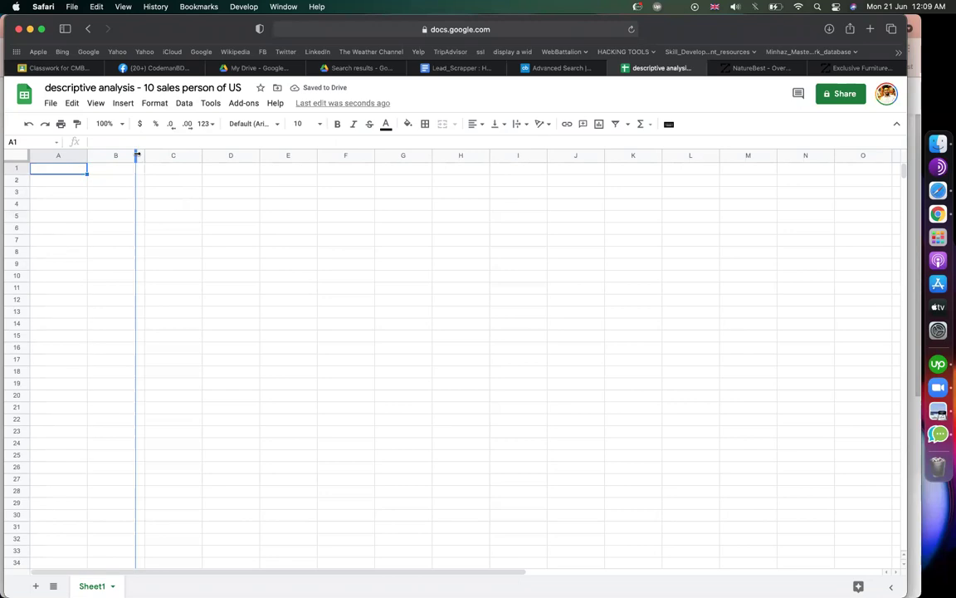
left_click(558, 67)
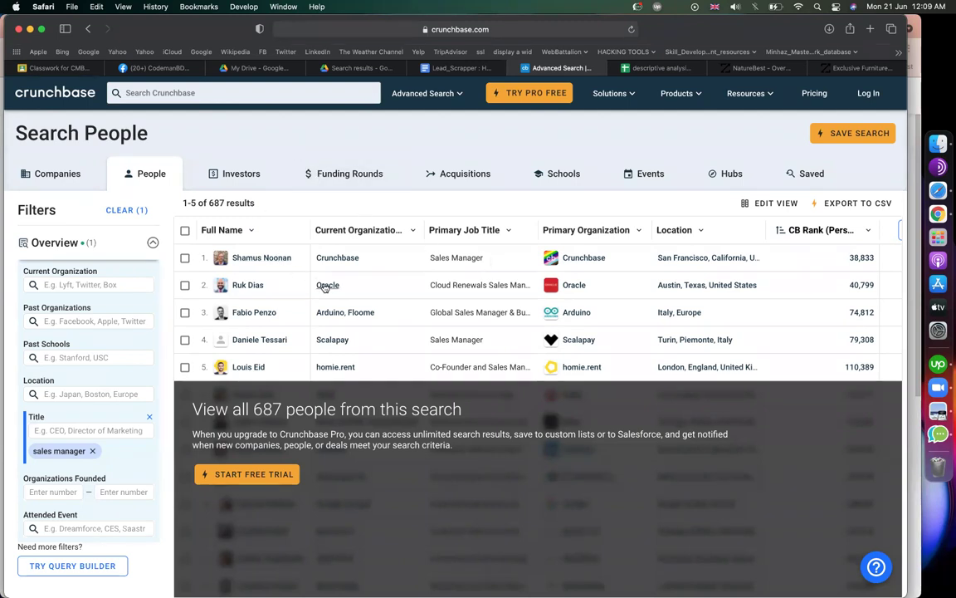
left_click_drag(292, 258, 234, 258)
key("super+c")
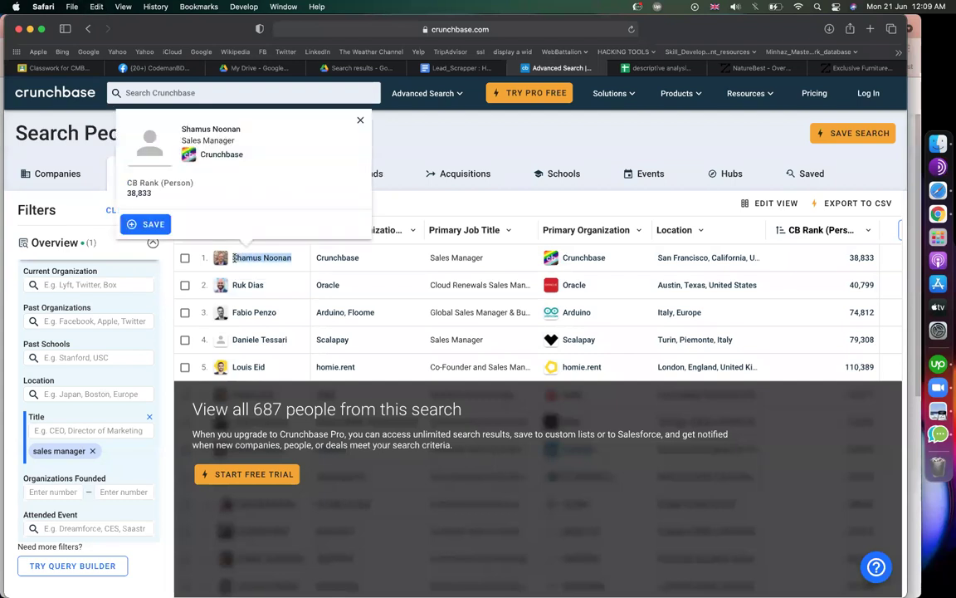
left_click(642, 69)
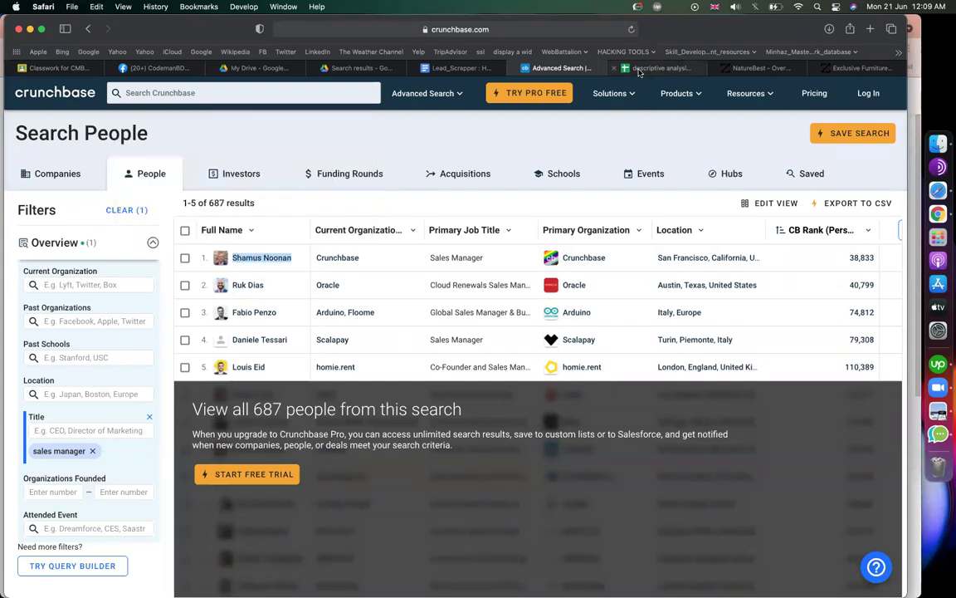
left_click(80, 171)
type("name")
key("Return")
key("super+v")
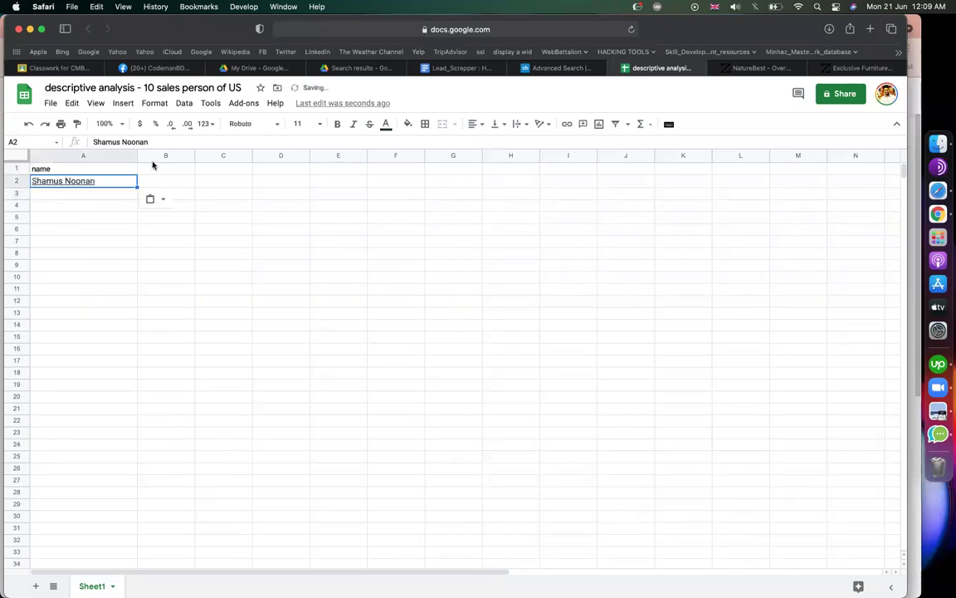
Widen column B of the spreadsheet and remove the hyperlink from the person's name in A2
left_click_drag(194, 156, 260, 156)
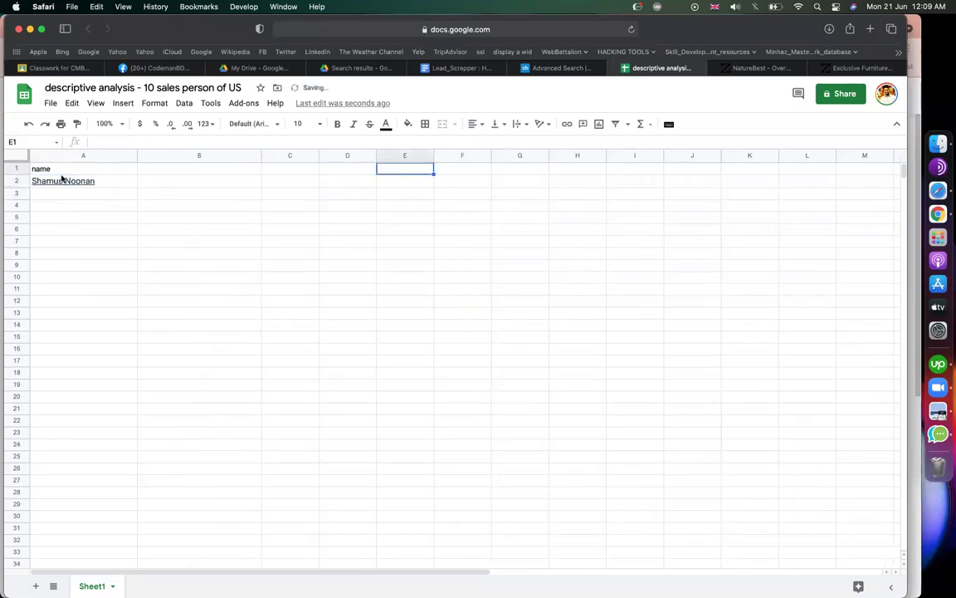
left_click(62, 178)
left_click(213, 201)
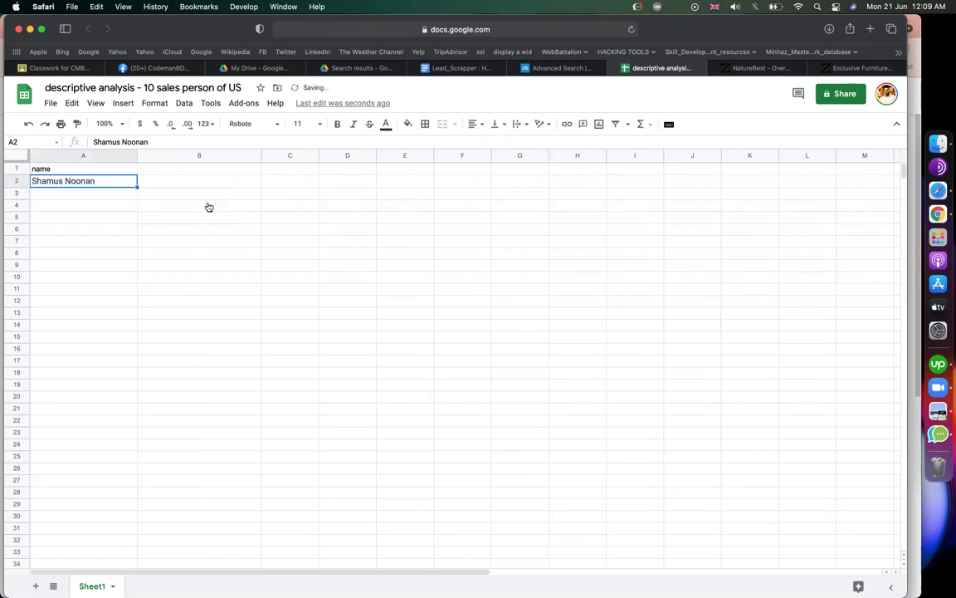
left_click(278, 229)
Enter the header "title" in B1 and copy the first person's primary job title, "Sales Manager", from the Crunchbase results into B2
left_click(548, 69)
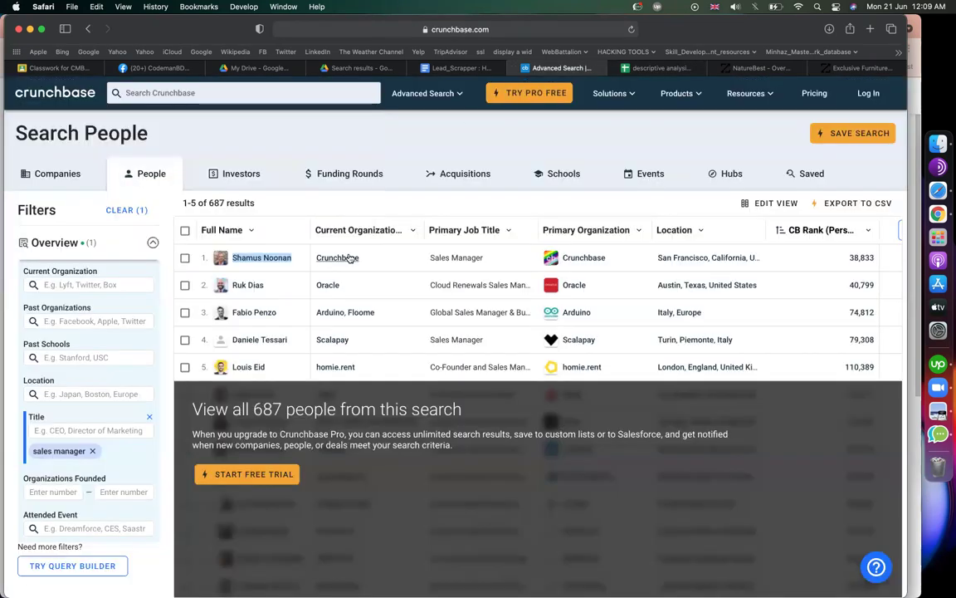
left_click_drag(484, 257, 431, 257)
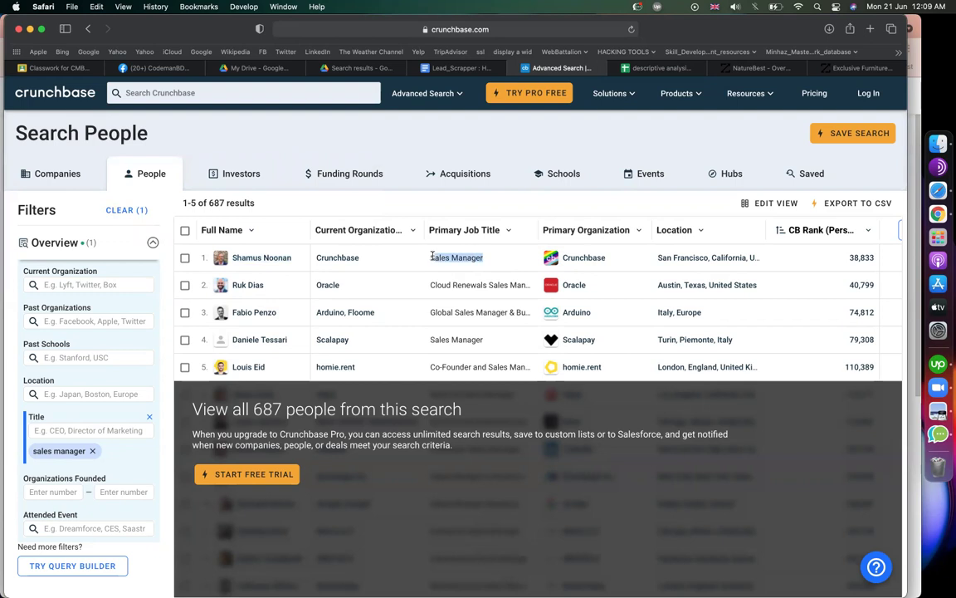
key("super+c")
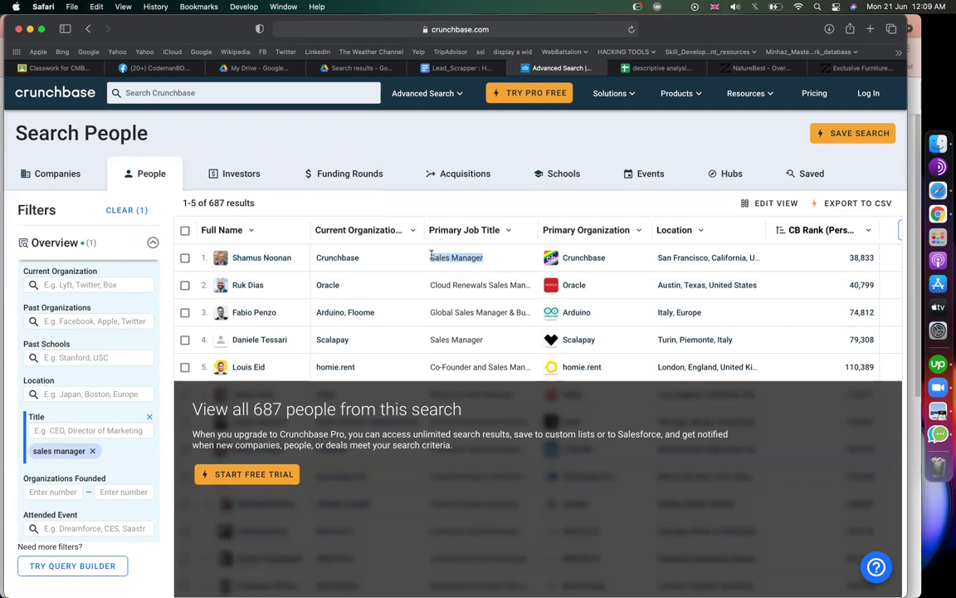
left_click(656, 68)
left_click(140, 170)
type("t")
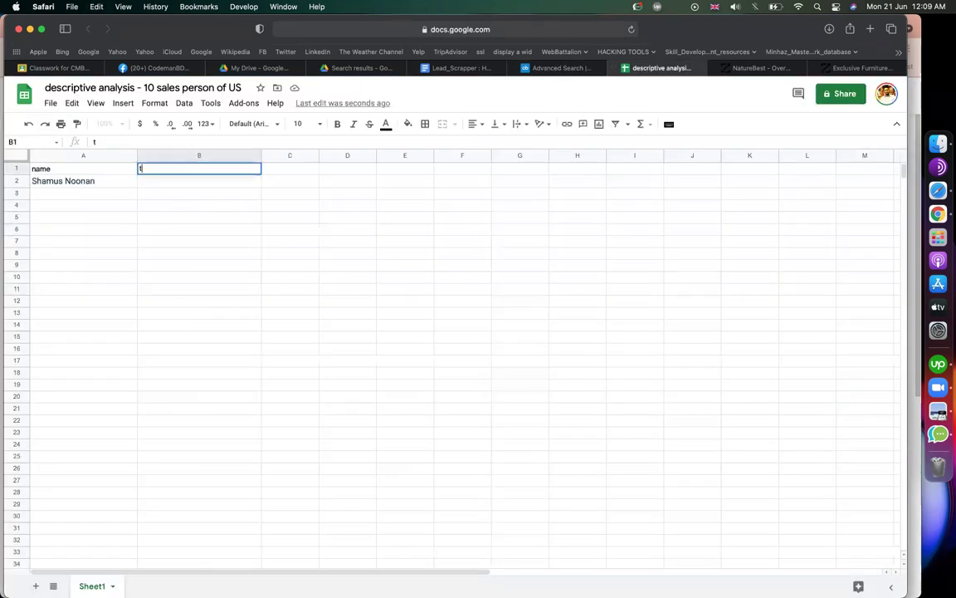
type("itle")
key("Return")
key("super+v")
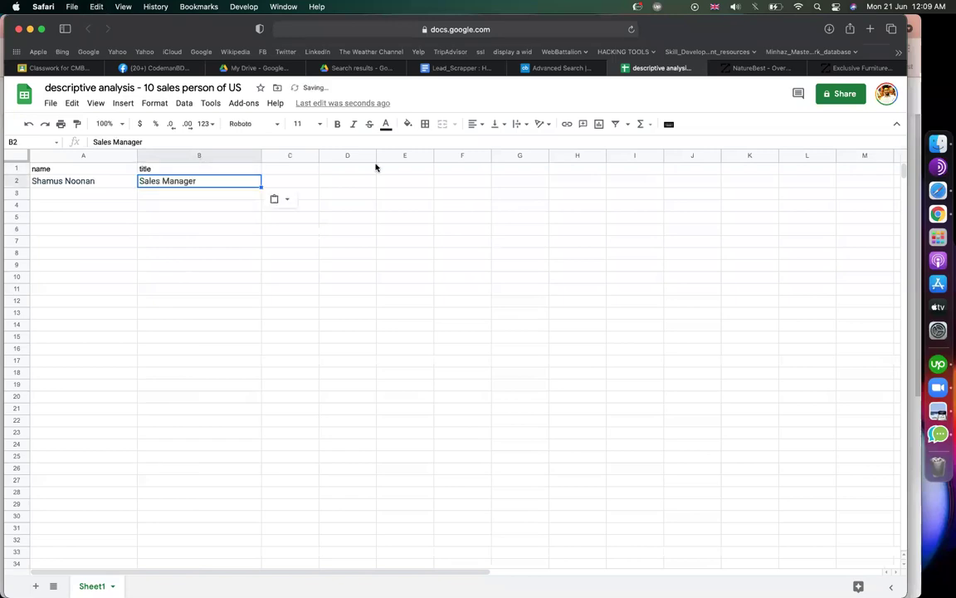
Add a "current company" header in C1, copy the company name "Crunchbase" from the first person's organization card into C2, and widen column C
left_click(539, 67)
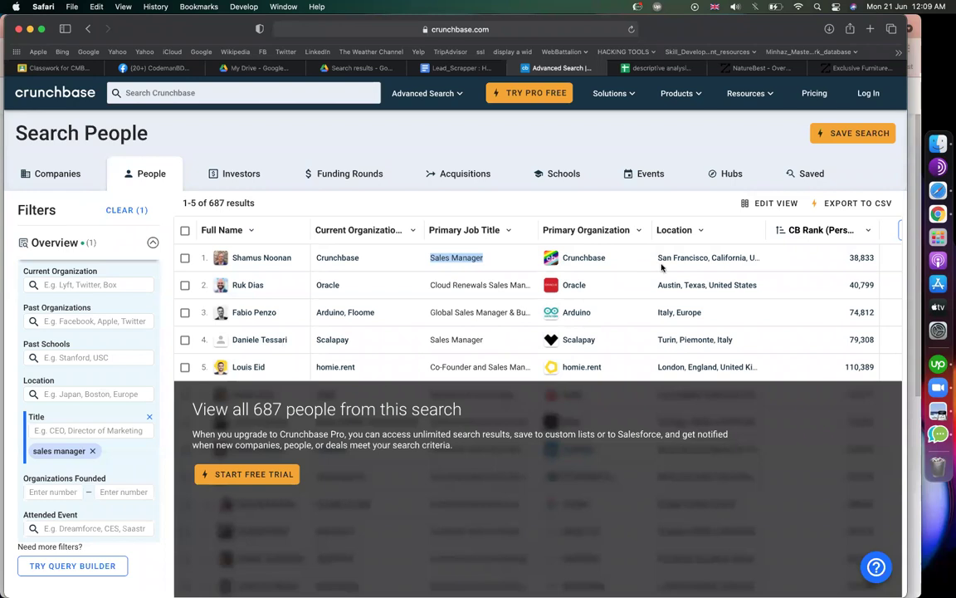
mouse_move(563, 259)
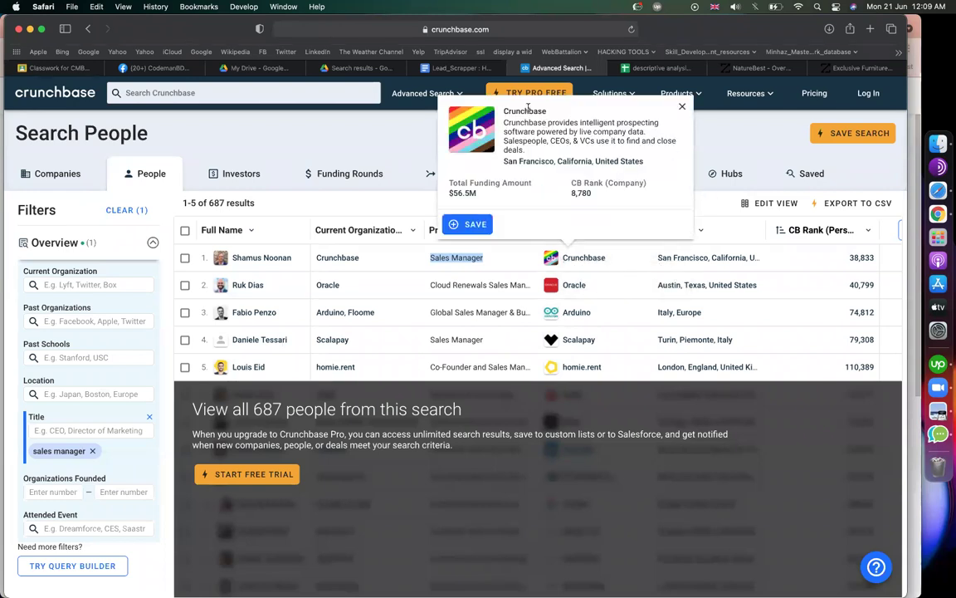
double_click(528, 109)
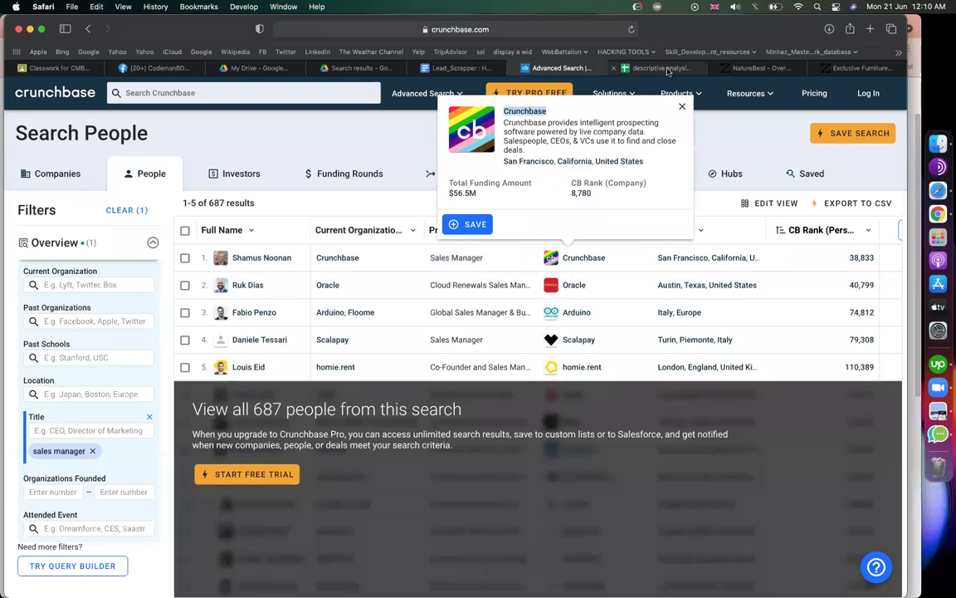
left_click(624, 67)
left_click(280, 169)
type("current com")
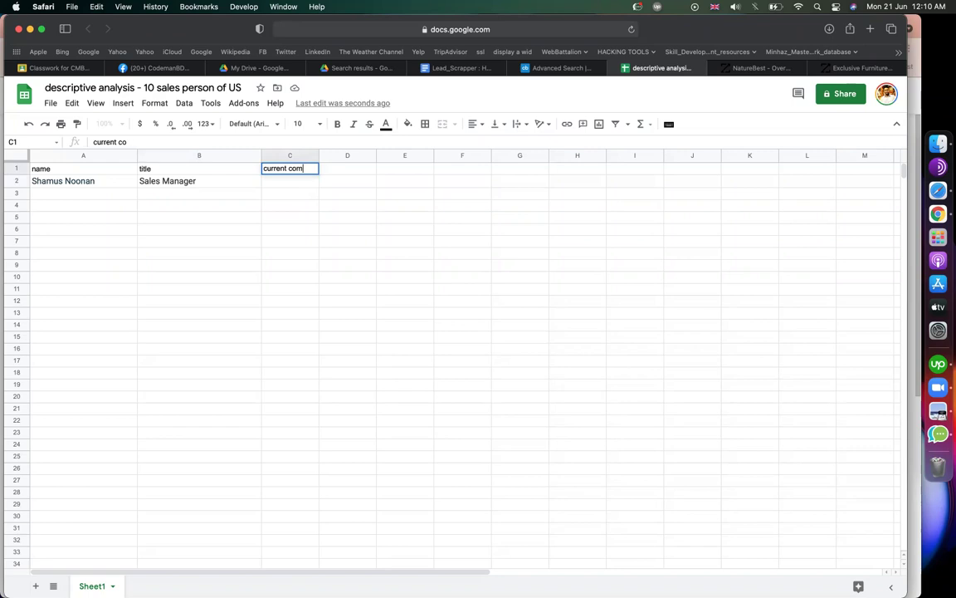
type("pany")
key("Return")
key("super+v")
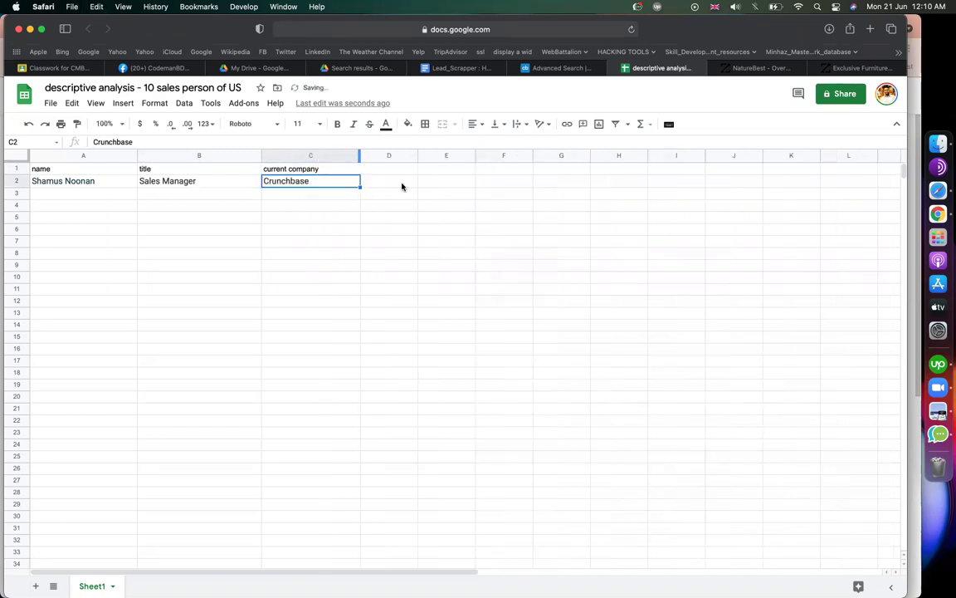
left_click(405, 193)
Return to the Crunchbase people results and open the first listed person's profile in a new tab
left_click(536, 69)
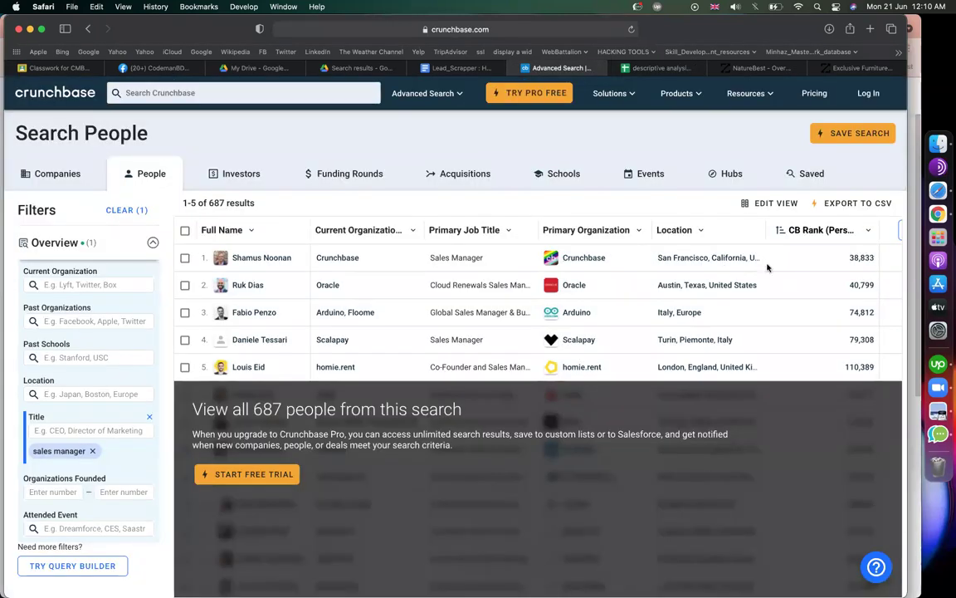
scroll(768, 267, "right", 3)
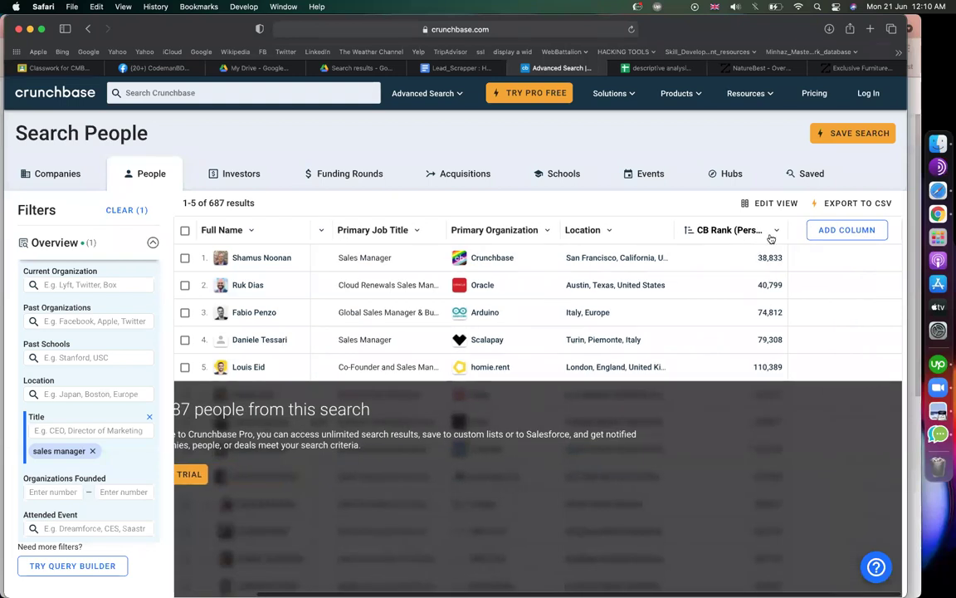
left_click(777, 230)
left_click(778, 232)
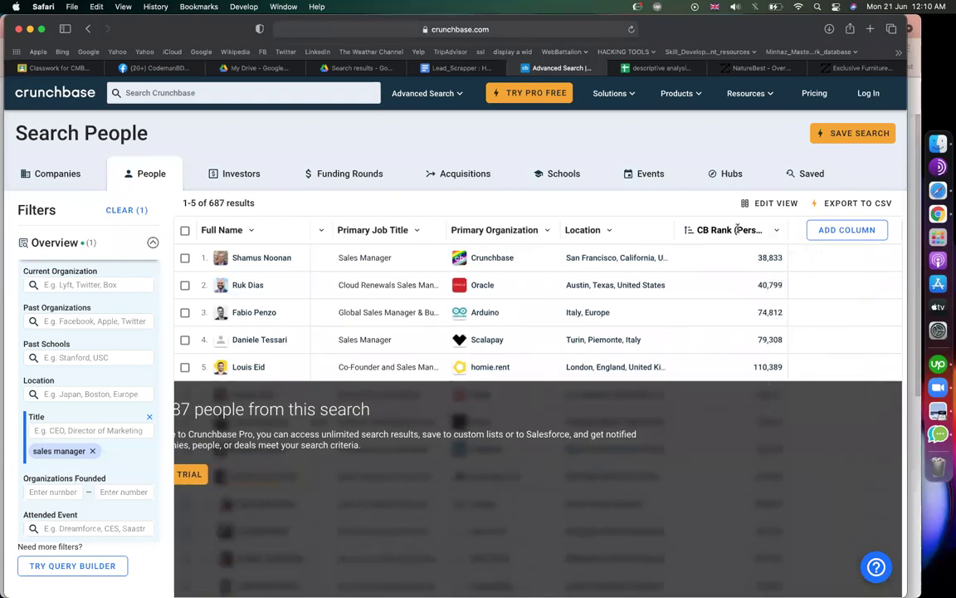
scroll(581, 268, "left", 3)
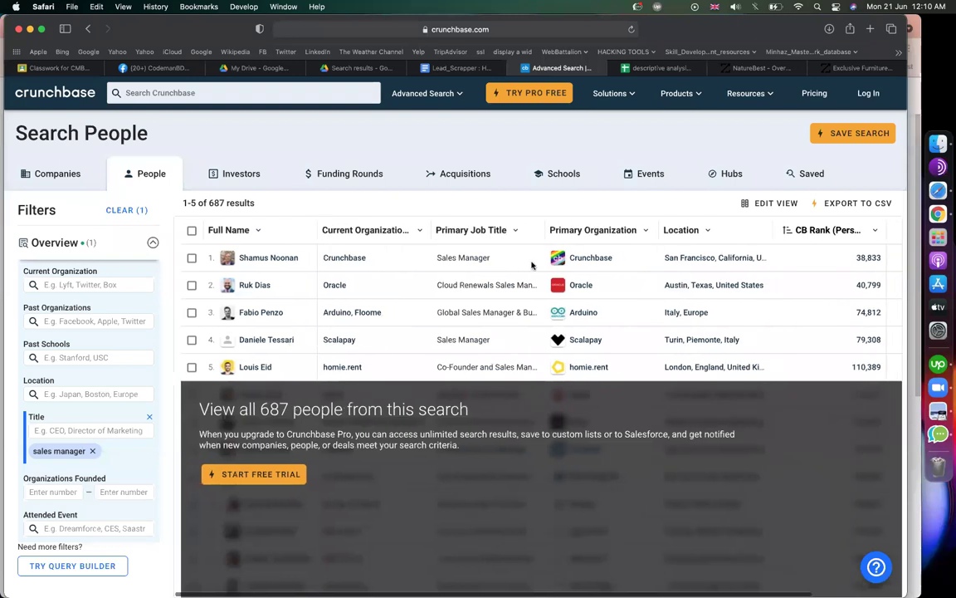
right_click(270, 260)
left_click(282, 266)
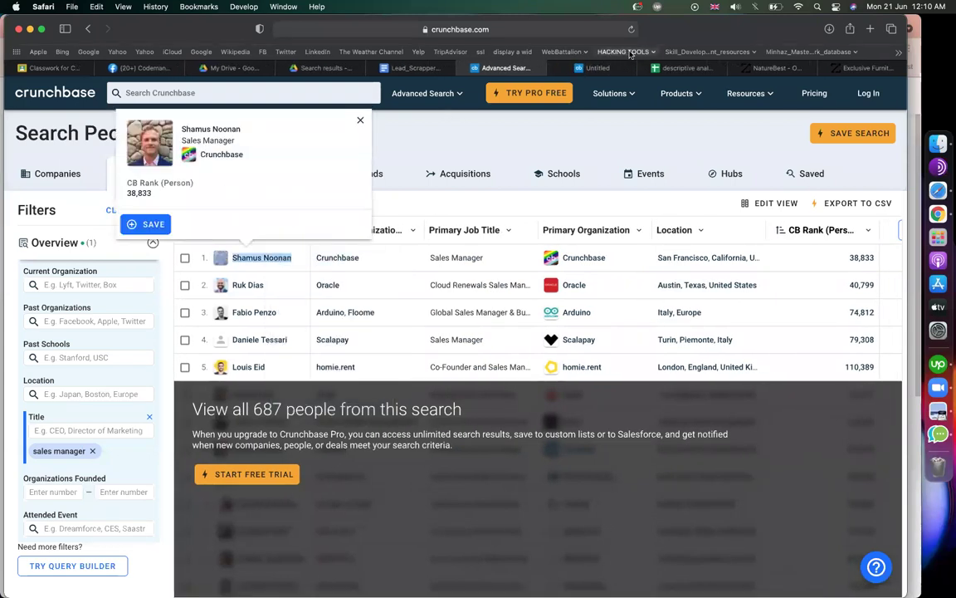
left_click(604, 67)
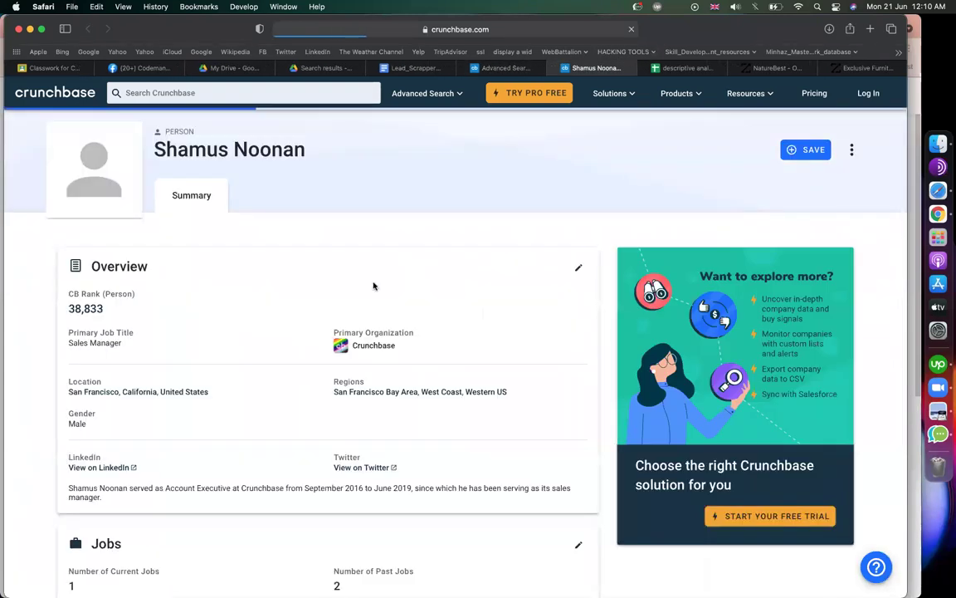
Enter the header "location" in D1 and copy the profile's location, "San Francisco, California, United States", into D2
scroll(173, 238, "down", 2)
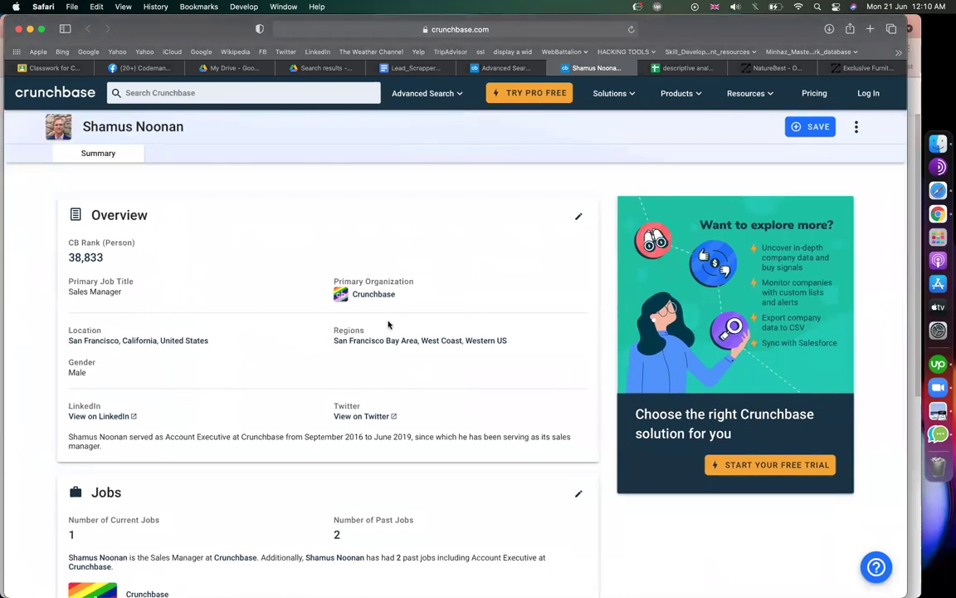
left_click_drag(208, 340, 66, 343)
key("super+c")
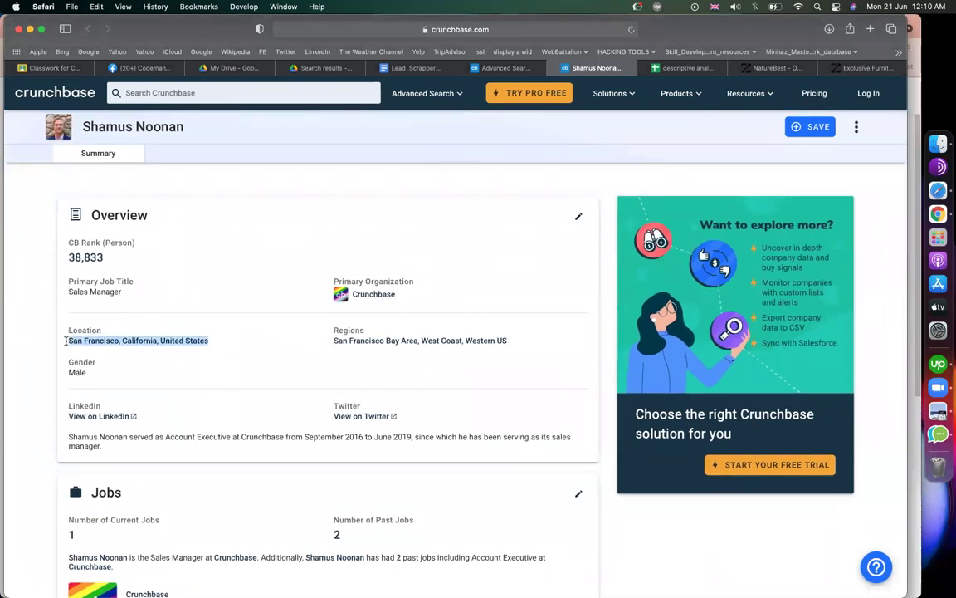
left_click(676, 68)
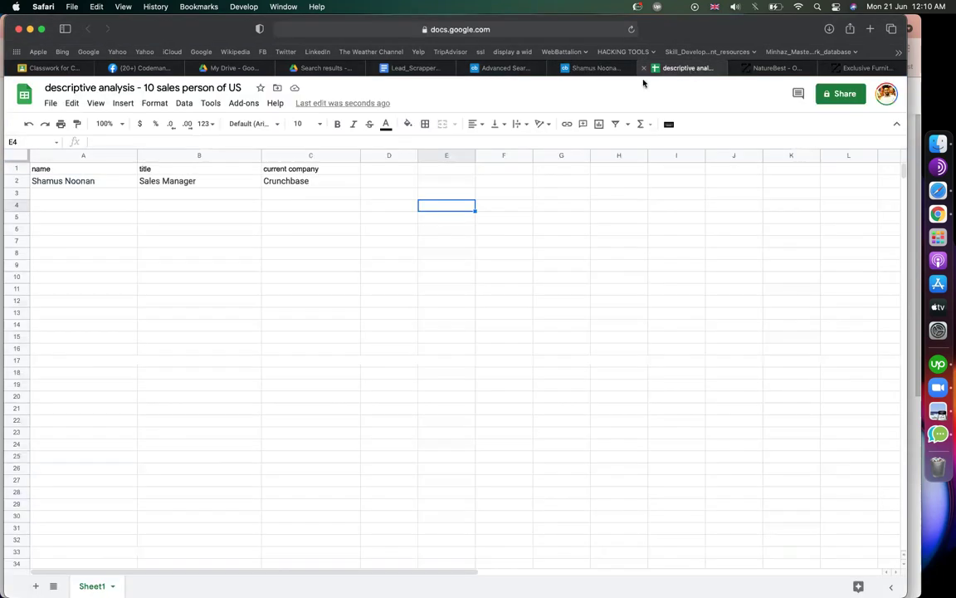
left_click(386, 166)
type("loca")
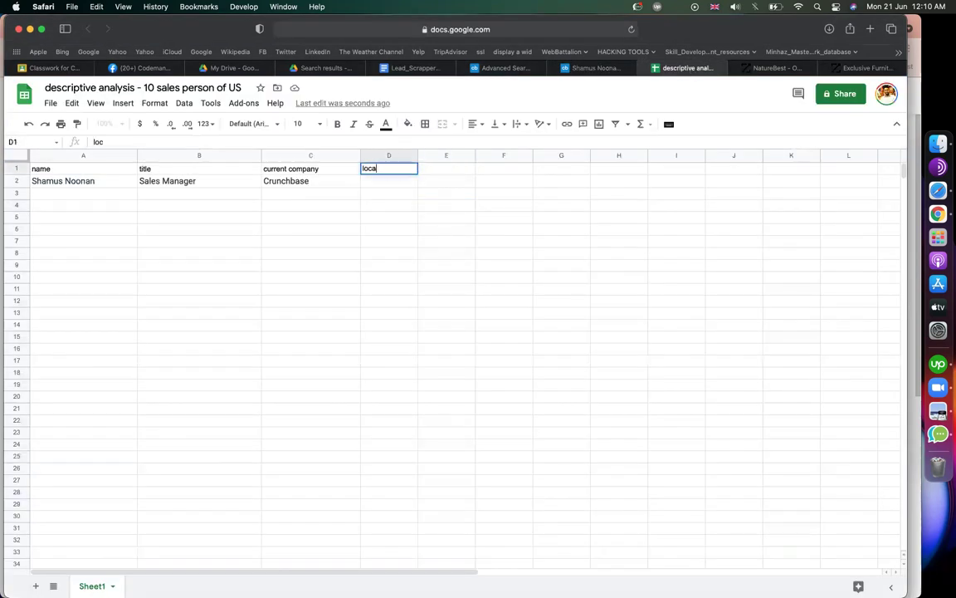
type("tion")
key("Return")
key("super+v")
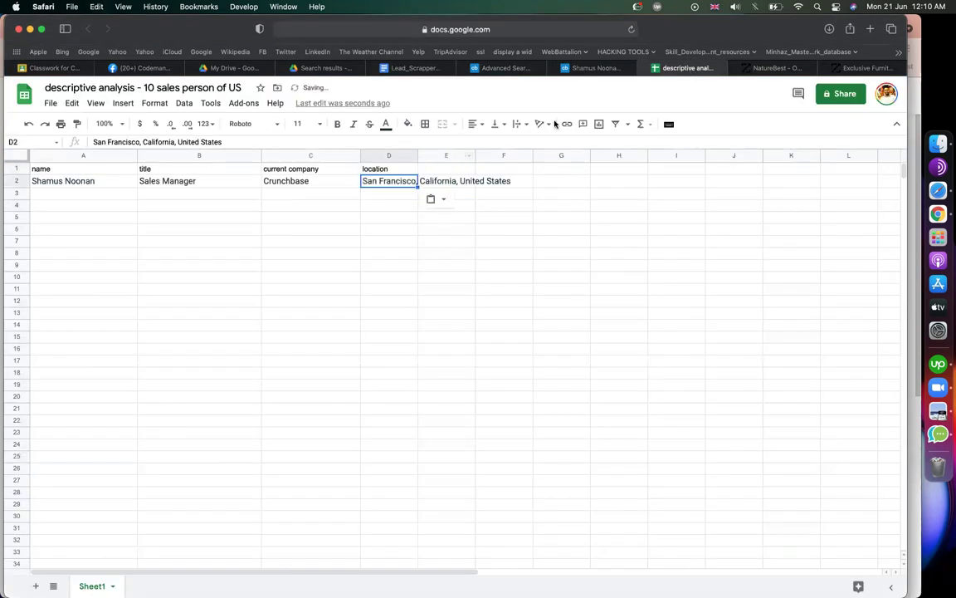
Copy the regions "San Francisco Bay Area, West Coast, Western US" from the person's Crunchbase profile
left_click(593, 68)
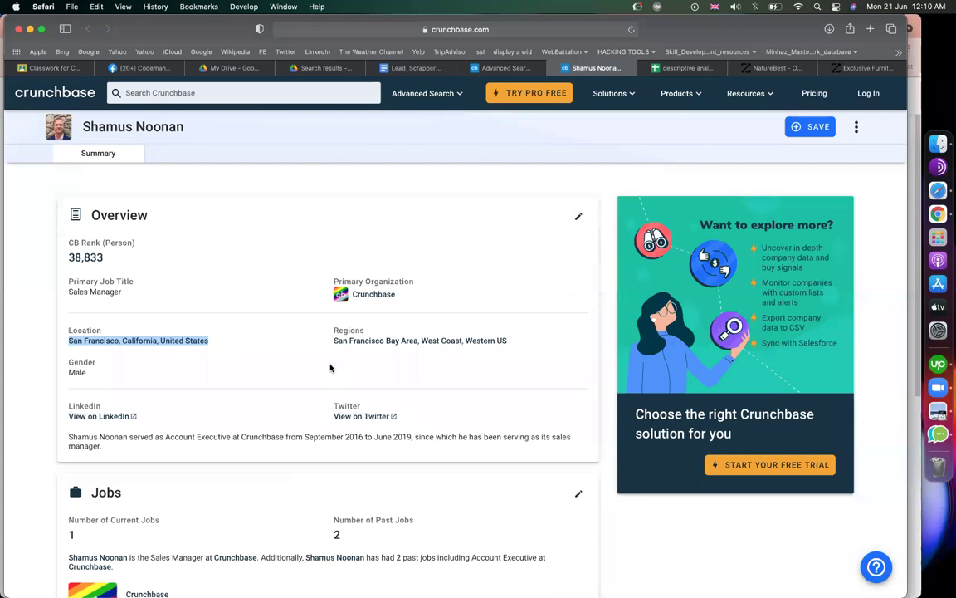
left_click(327, 362)
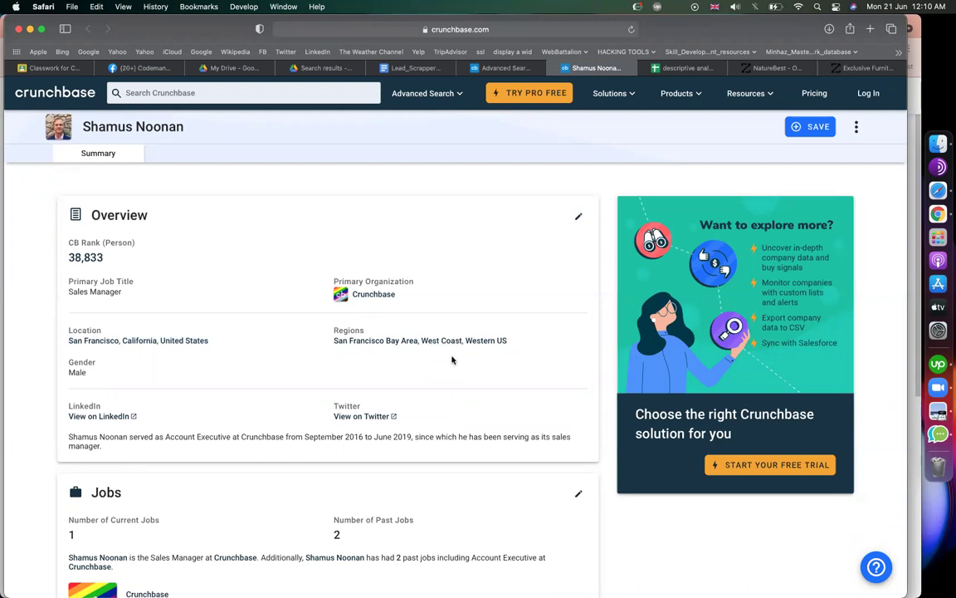
left_click_drag(523, 344, 328, 342)
left_click(369, 367)
left_click_drag(526, 336, 333, 342)
key("super+c")
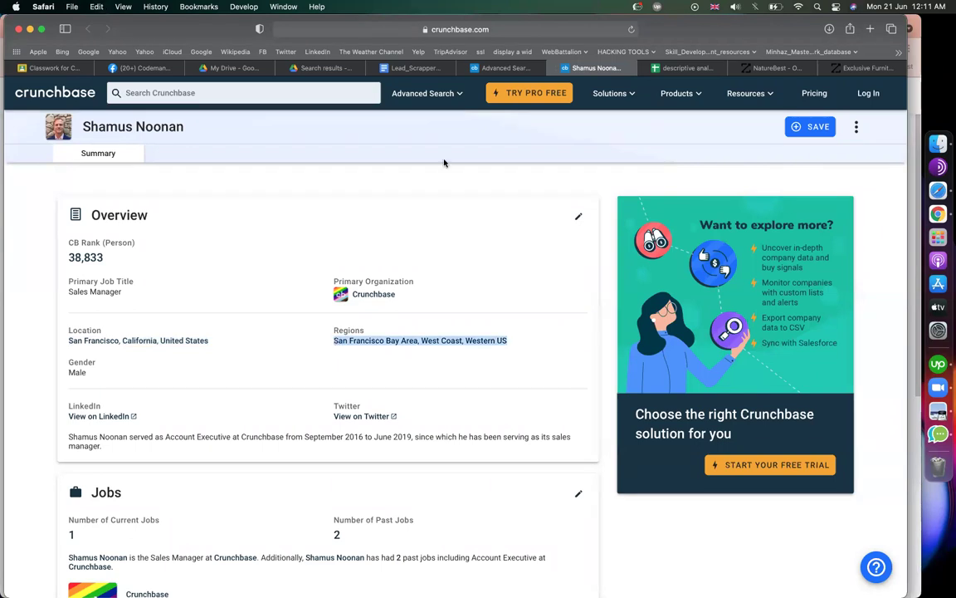
Enter the header "region" in E1, paste the copied regions into E2, and widen the location column
left_click(676, 67)
left_click(463, 169)
type("re")
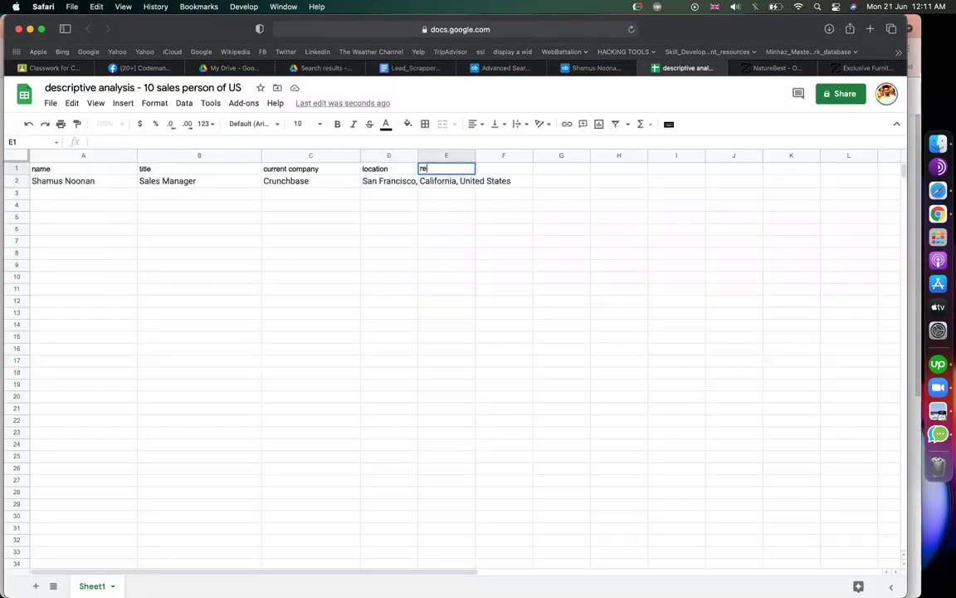
type("gion")
key("Return")
key("super+v")
left_click(492, 199)
left_click(437, 155)
left_click_drag(438, 155, 474, 156)
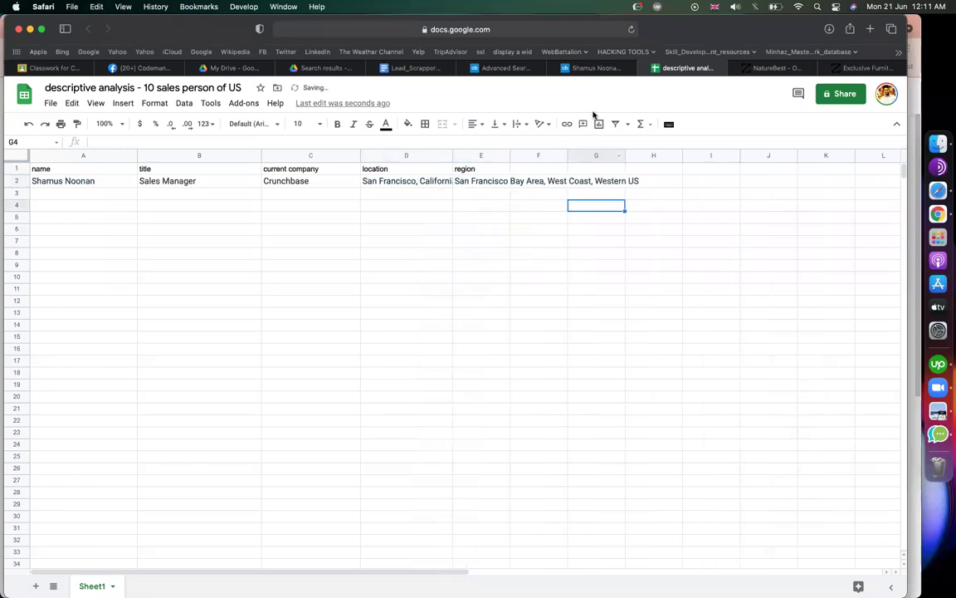
Open the person's LinkedIn page from the Crunchbase profile in a new tab and copy its web address
left_click(585, 69)
scroll(310, 284, "down", 3)
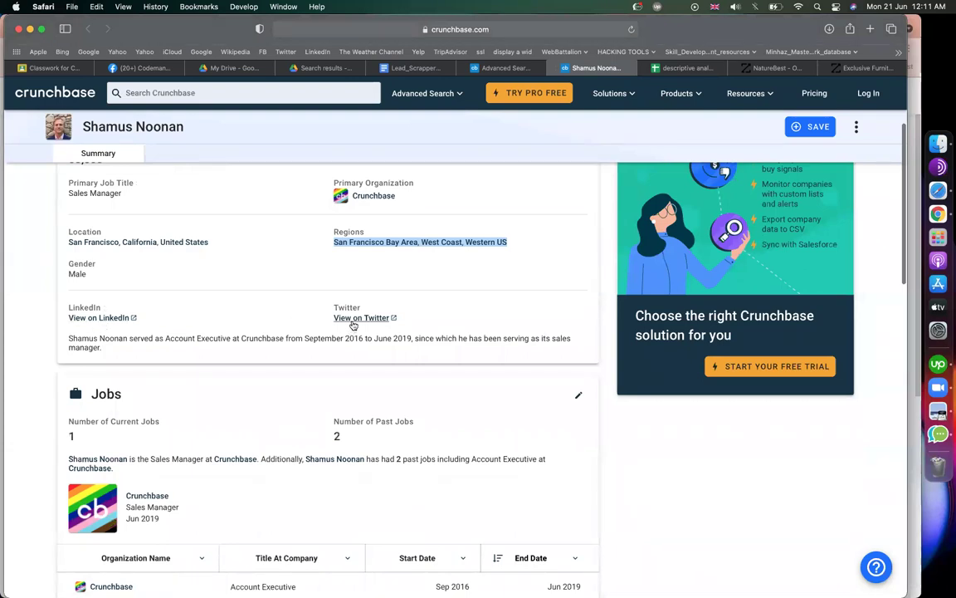
right_click(105, 322)
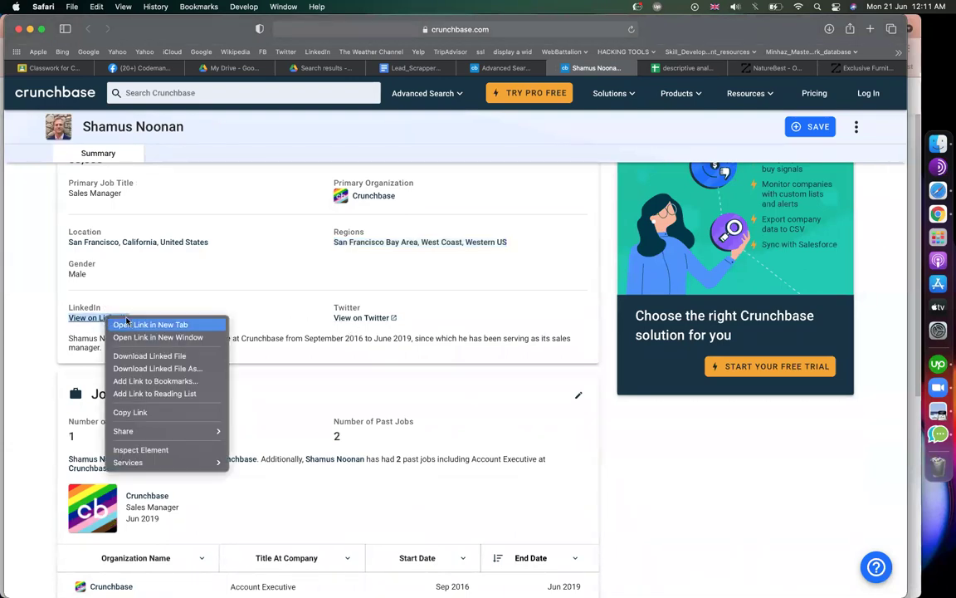
left_click(116, 326)
left_click(619, 68)
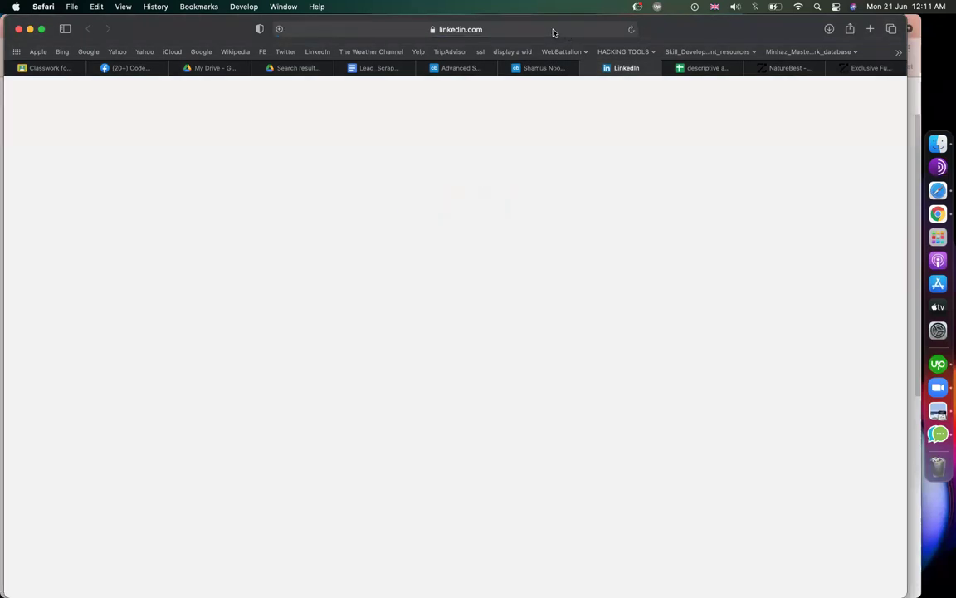
left_click(554, 30)
key("cmd+c")
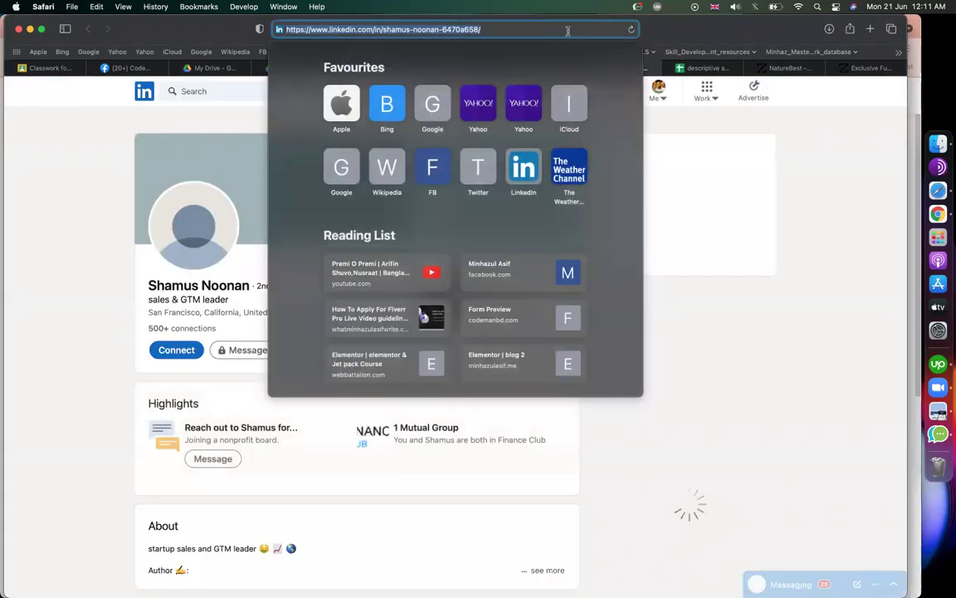
Enter the header "linkedin" in F1 of the lead sheet and paste the LinkedIn profile address into F2
left_click(545, 69)
left_click(544, 69)
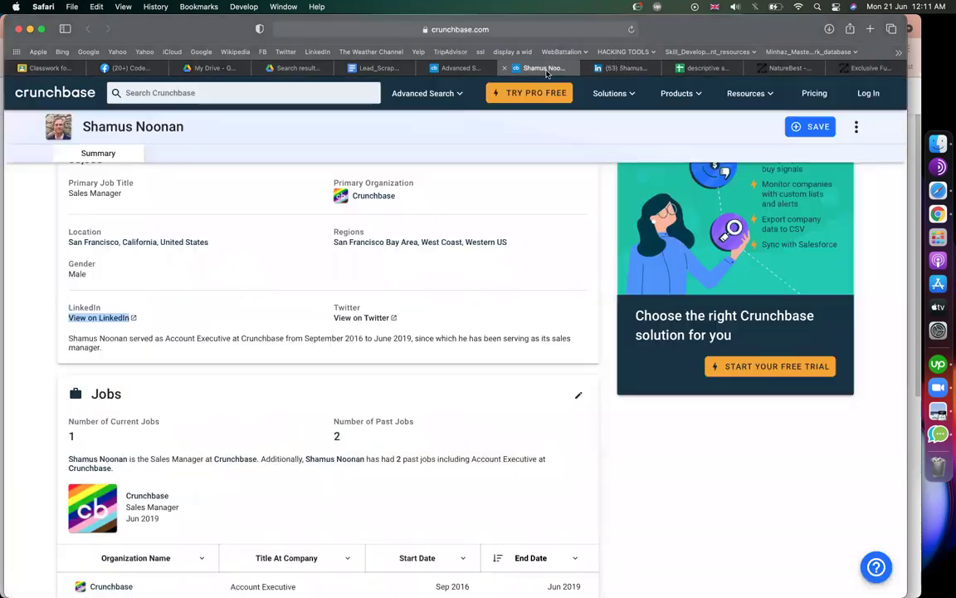
left_click(704, 68)
left_click(545, 170)
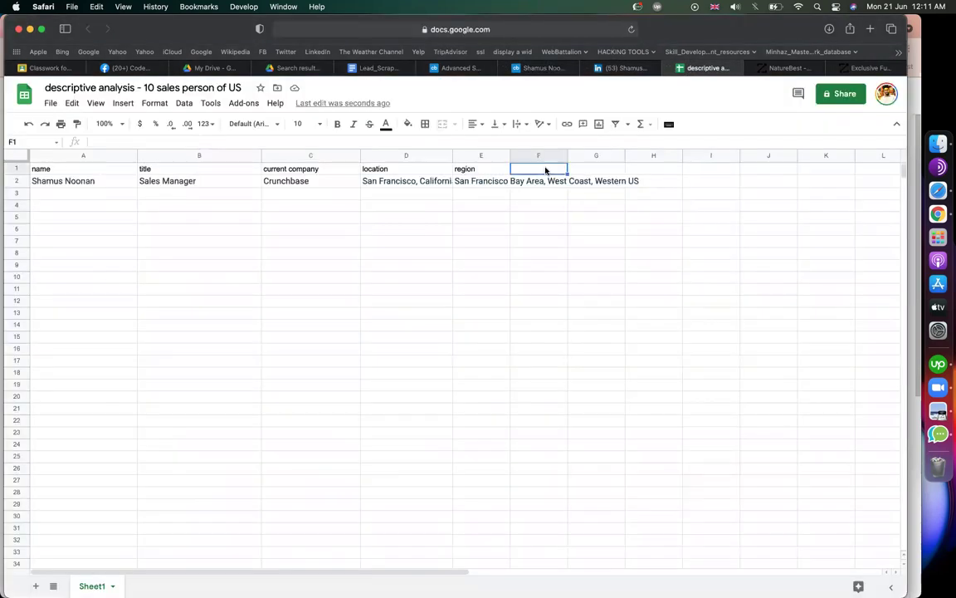
type("linkedin")
key("Return")
key("cmd+v")
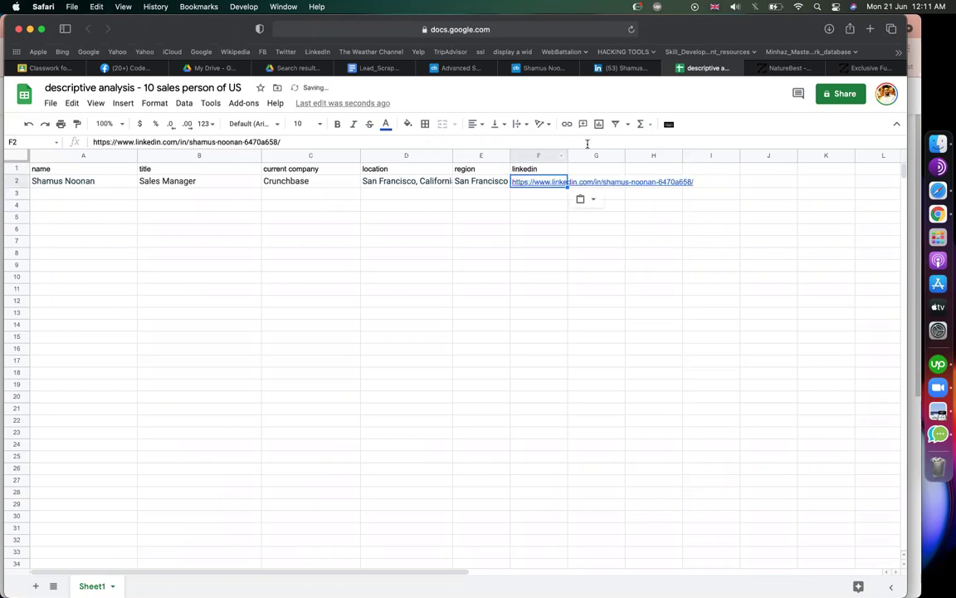
Copy the link to the person's Twitter account from the Crunchbase profile
left_click(550, 67)
right_click(387, 318)
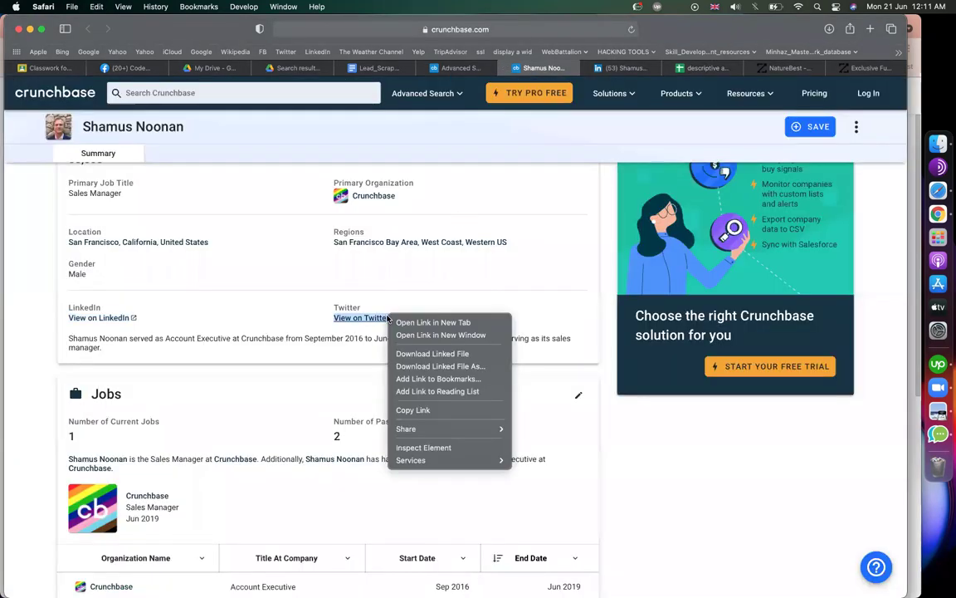
left_click(415, 410)
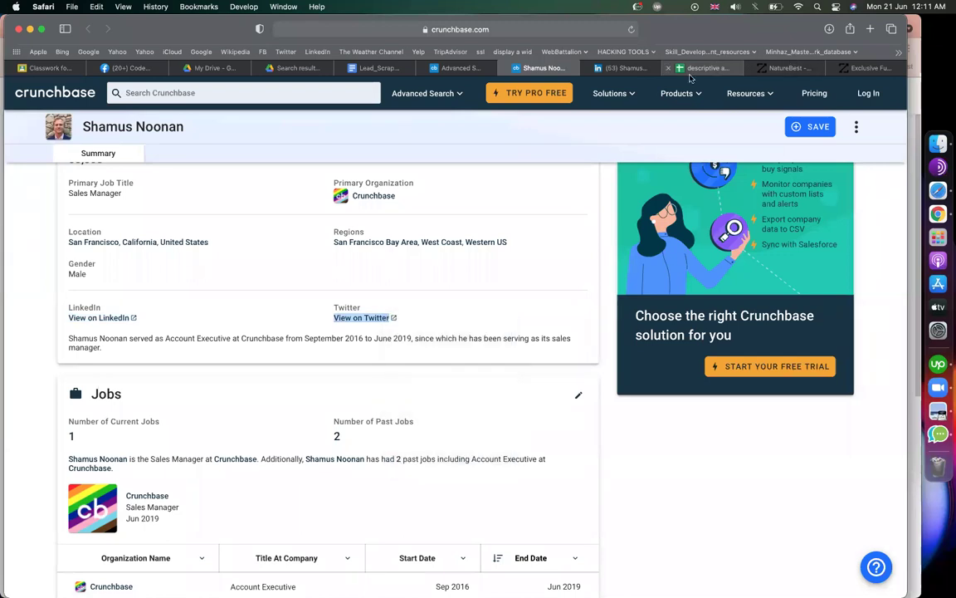
Enter the header "twitter" in G1, paste the Twitter link into G2, and widen the linkedin and twitter columns
left_click(696, 69)
left_click(596, 169)
type("twit")
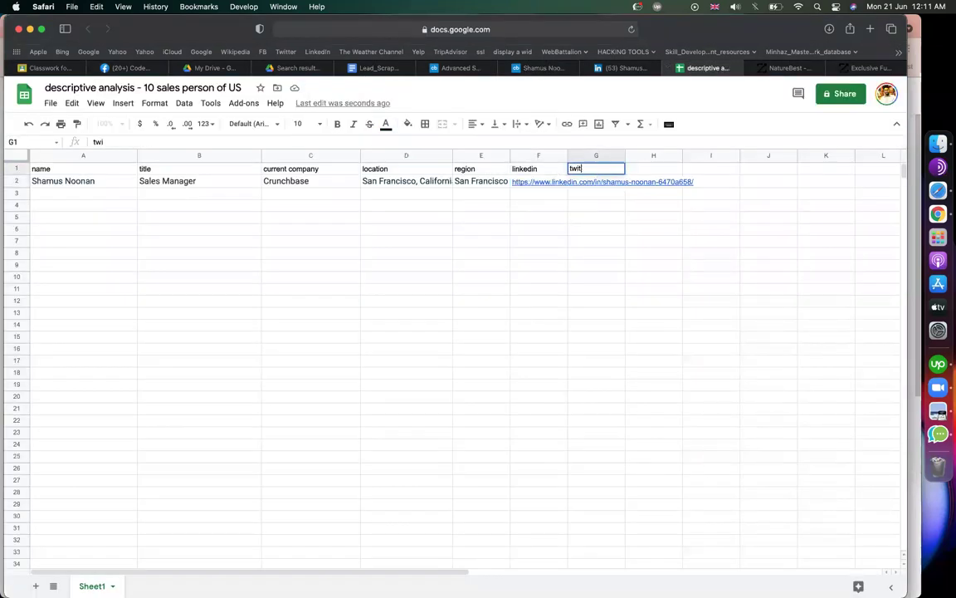
type("ter")
key("Return")
key("super+v")
left_click(636, 304)
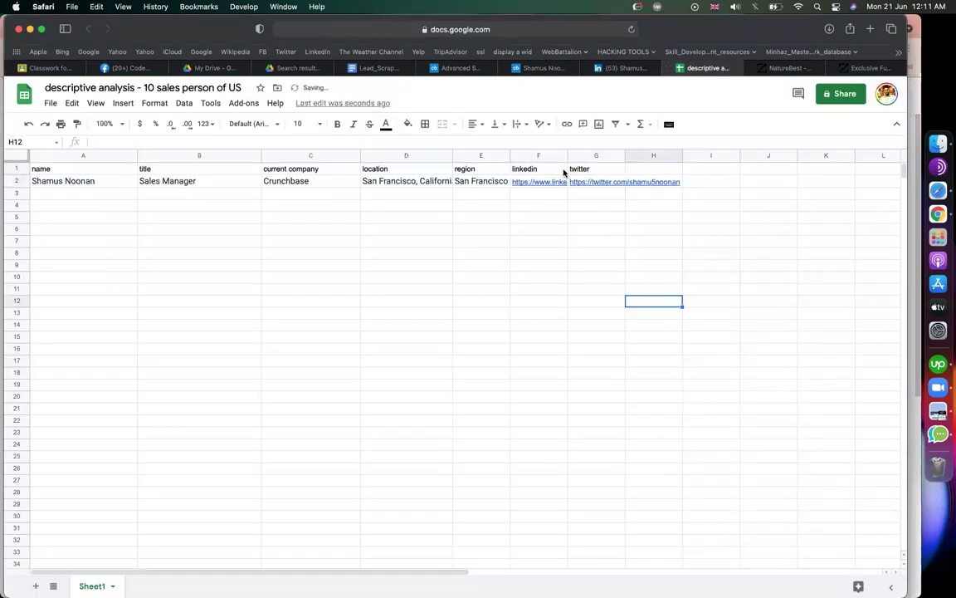
left_click_drag(568, 155, 665, 155)
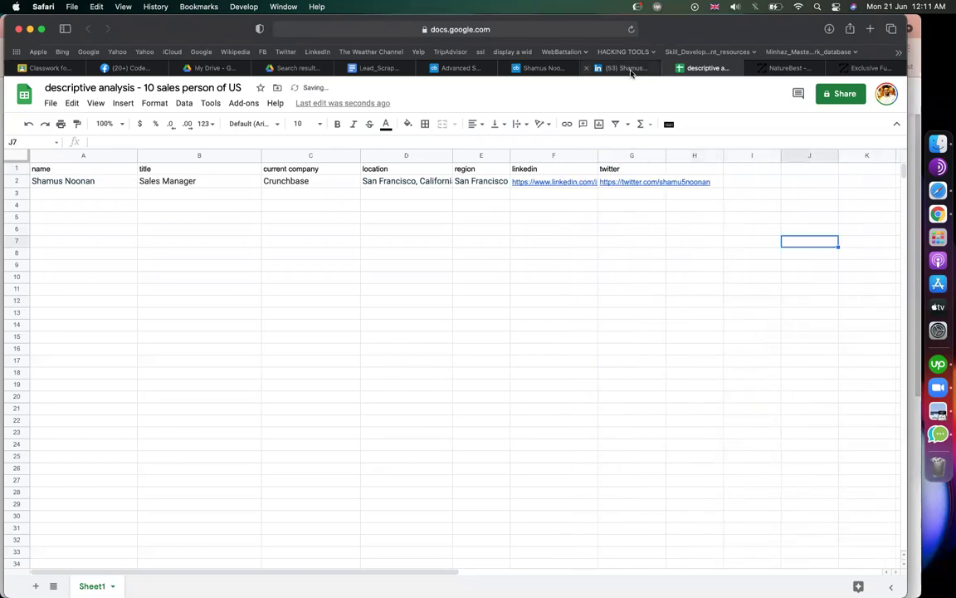
Examine the Jobs section of the Crunchbase profile for the number of current and past jobs and the listed organizations
left_click(606, 69)
left_click(540, 69)
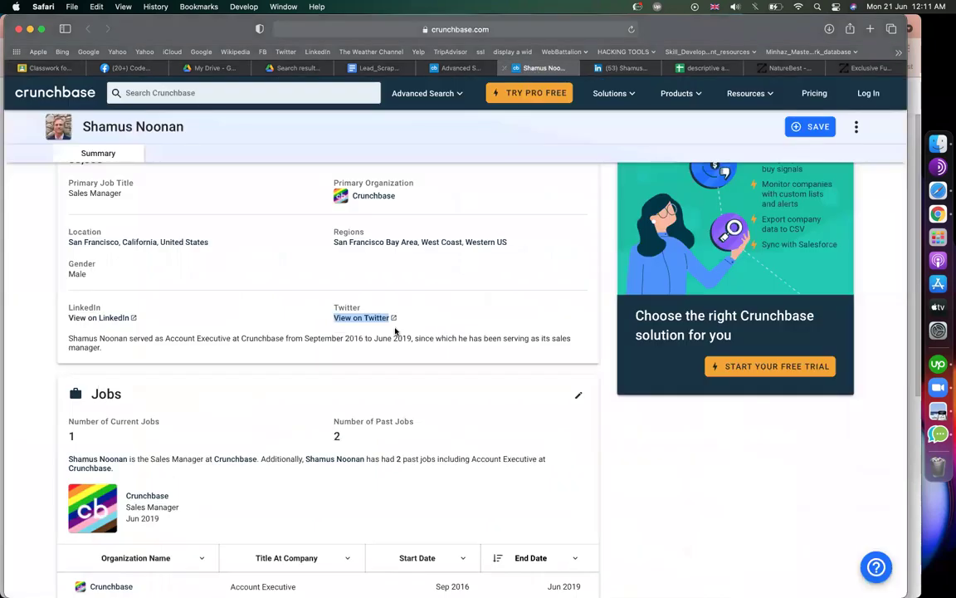
scroll(396, 332, "down", 4)
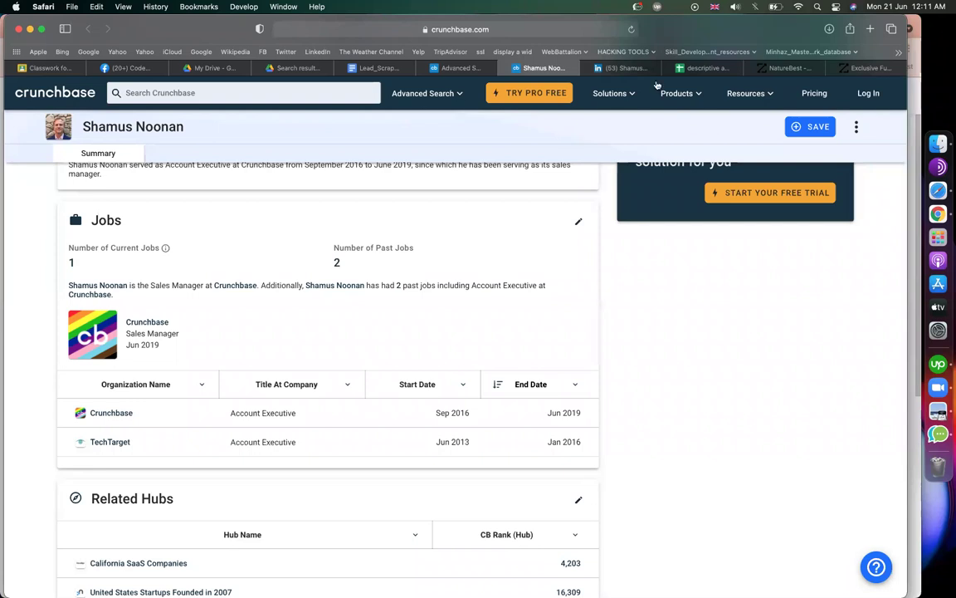
left_click(700, 70)
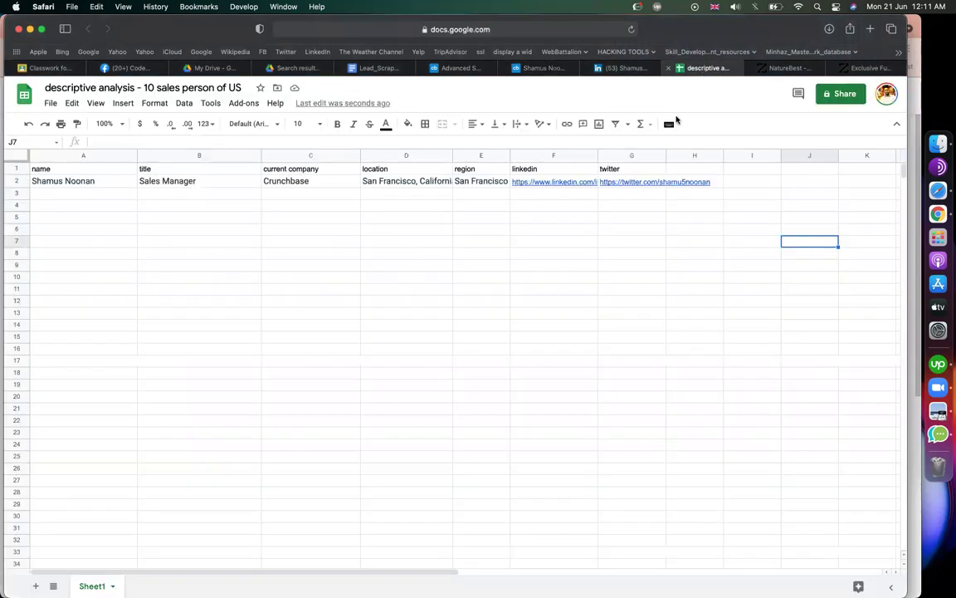
left_click(548, 70)
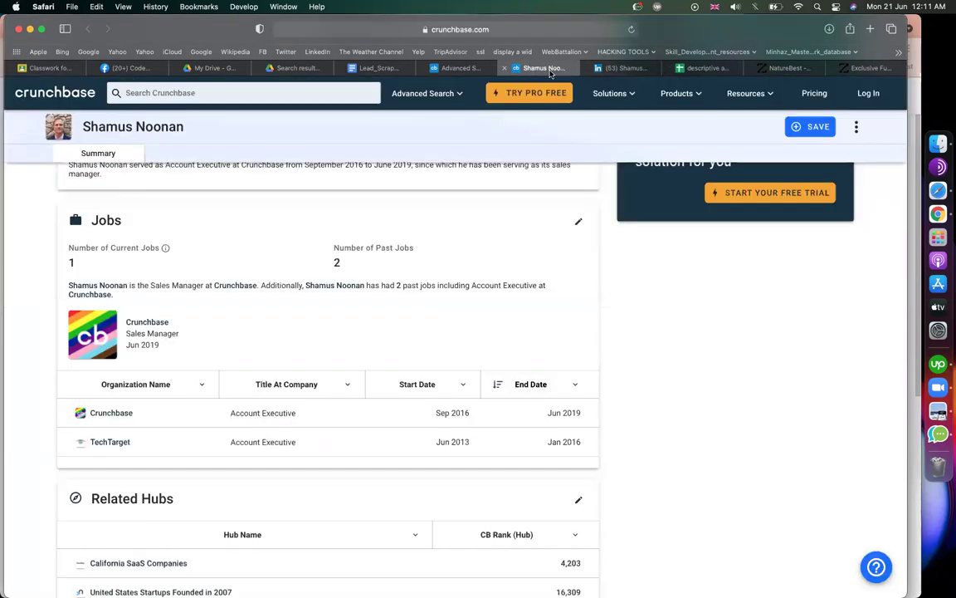
left_click(337, 264)
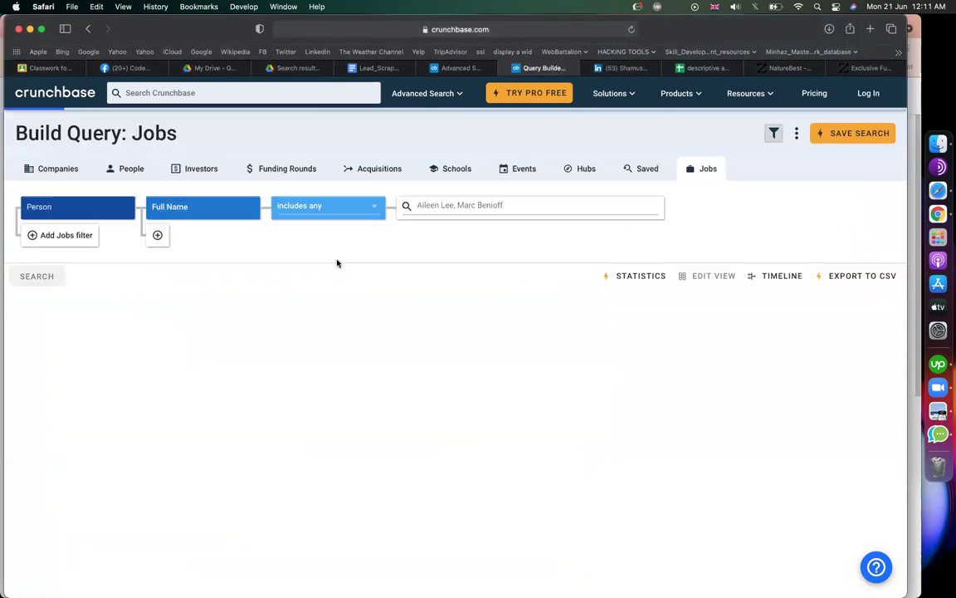
left_click(90, 29)
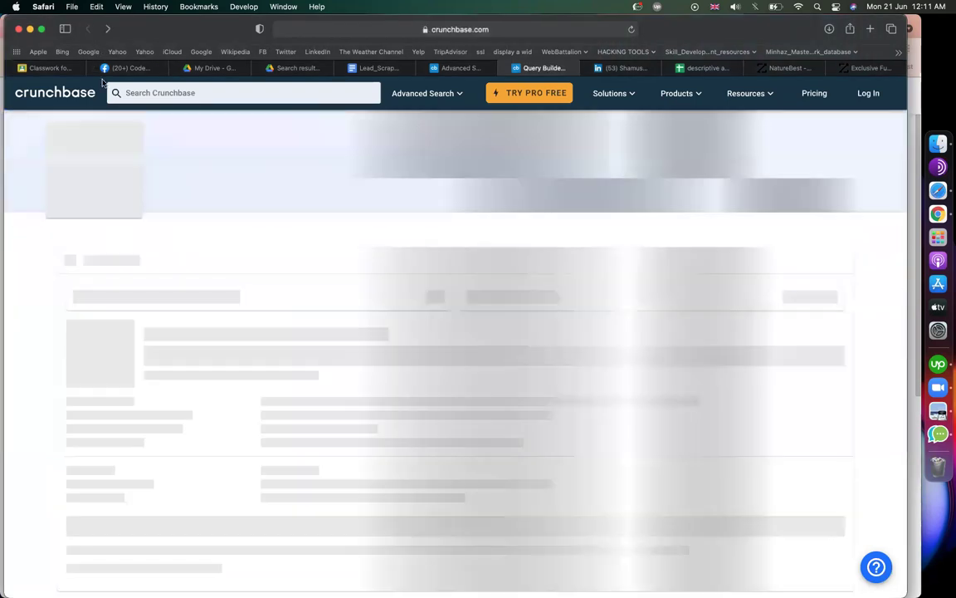
scroll(352, 347, "down", 3)
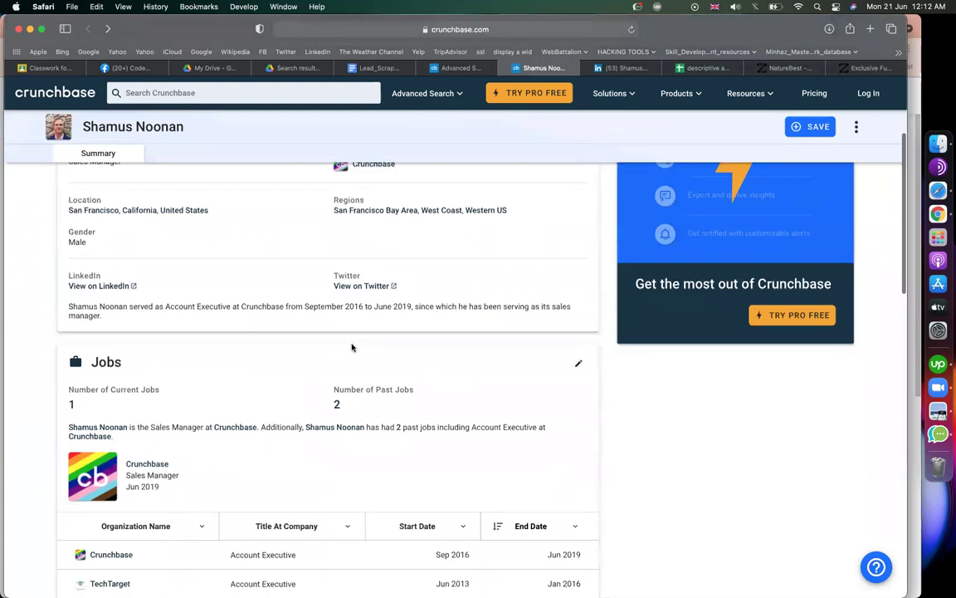
scroll(683, 429, "down", 4)
scroll(689, 433, "up", 2)
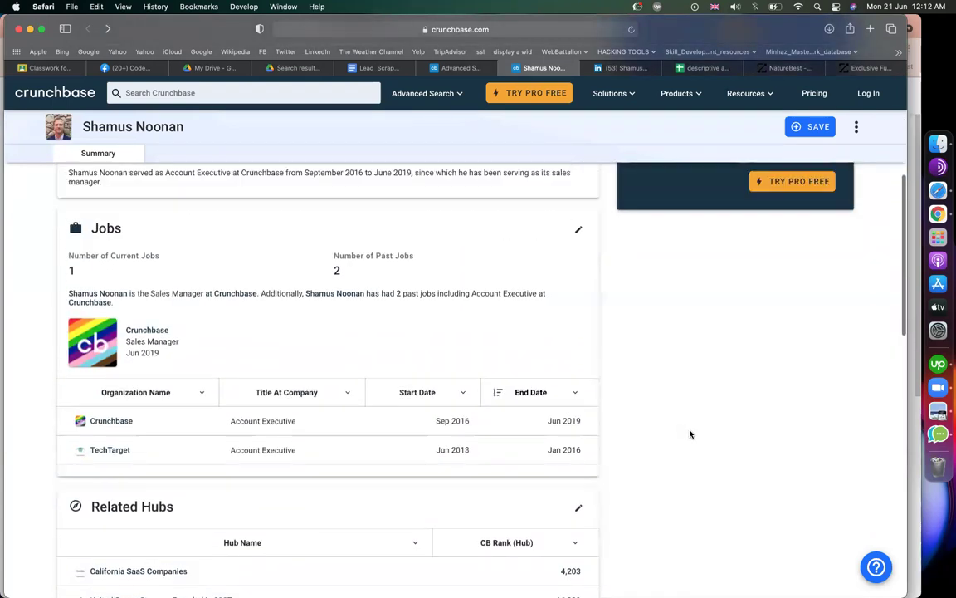
scroll(661, 383, "up", 1)
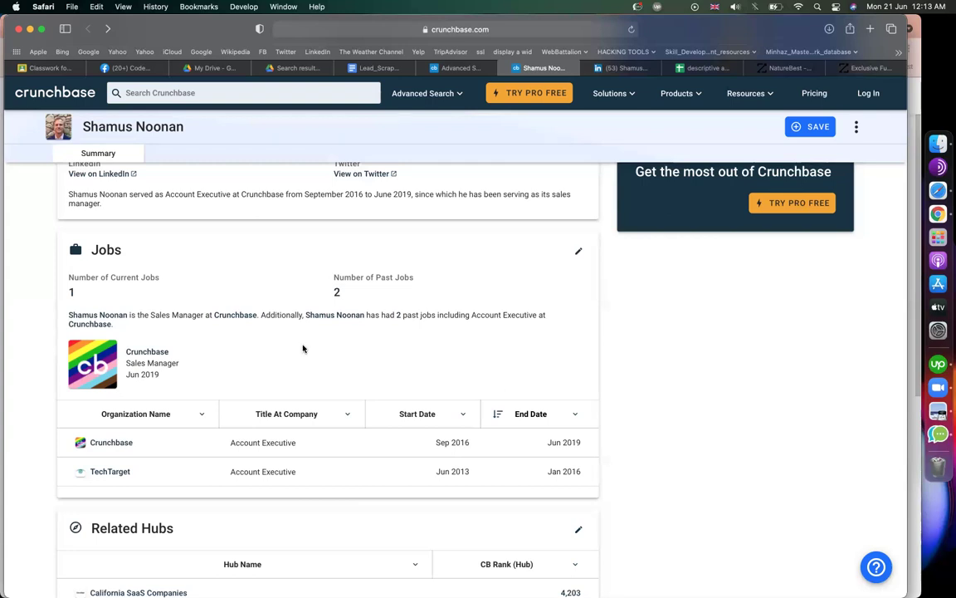
Enter the header "company jobs" in H1 of the lead sheet and the value 2 in H2
left_click(699, 68)
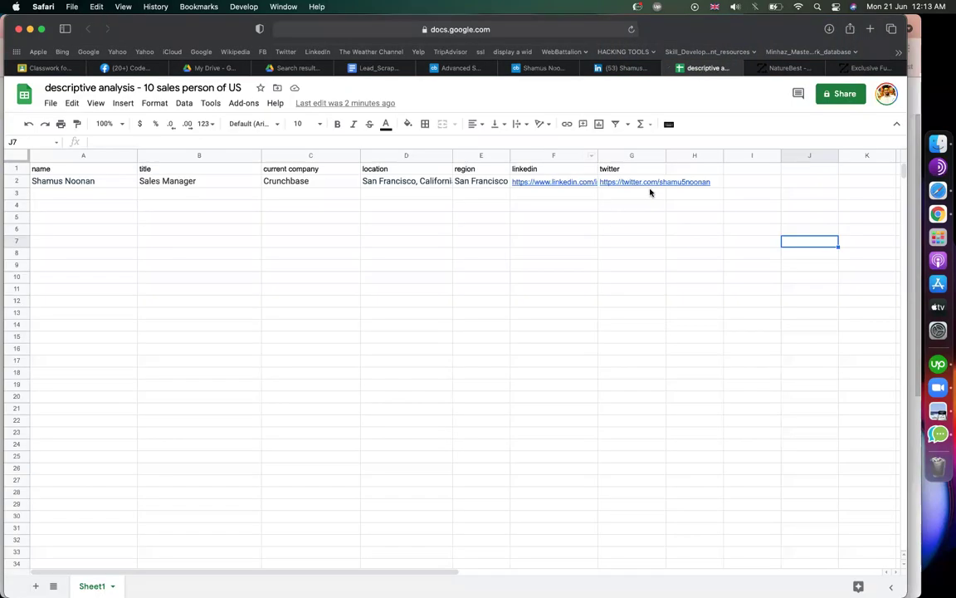
left_click(696, 172)
type("company jons")
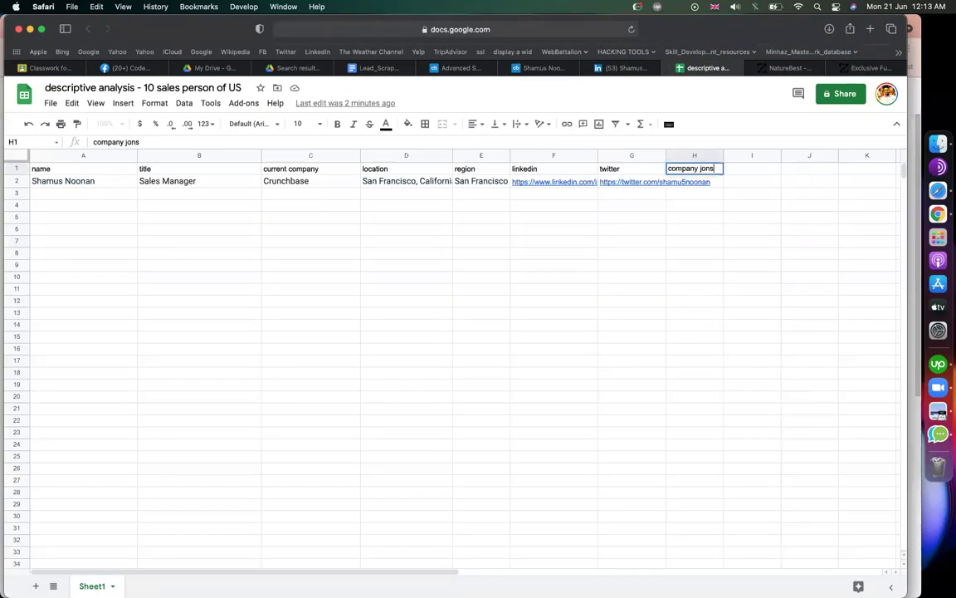
type("hs")
key("BackSpace")
key("BackSpace")
key("BackSpace")
type("bs")
key("Return")
type("2")
key("Tab")
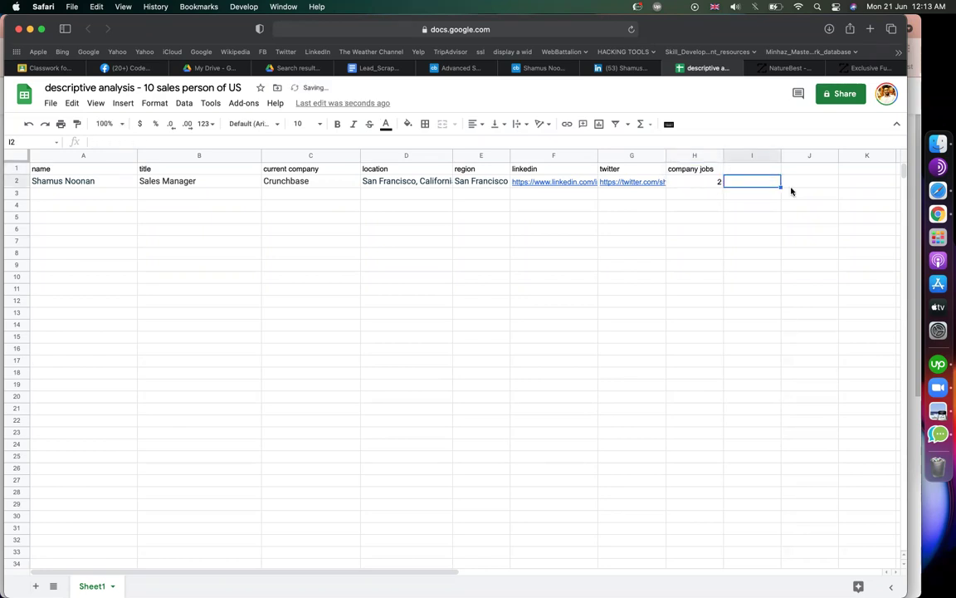
Review the Overview, Jobs, Related Hubs and Education sections of the person's Crunchbase profile for further lead details
left_click(624, 68)
left_click(552, 68)
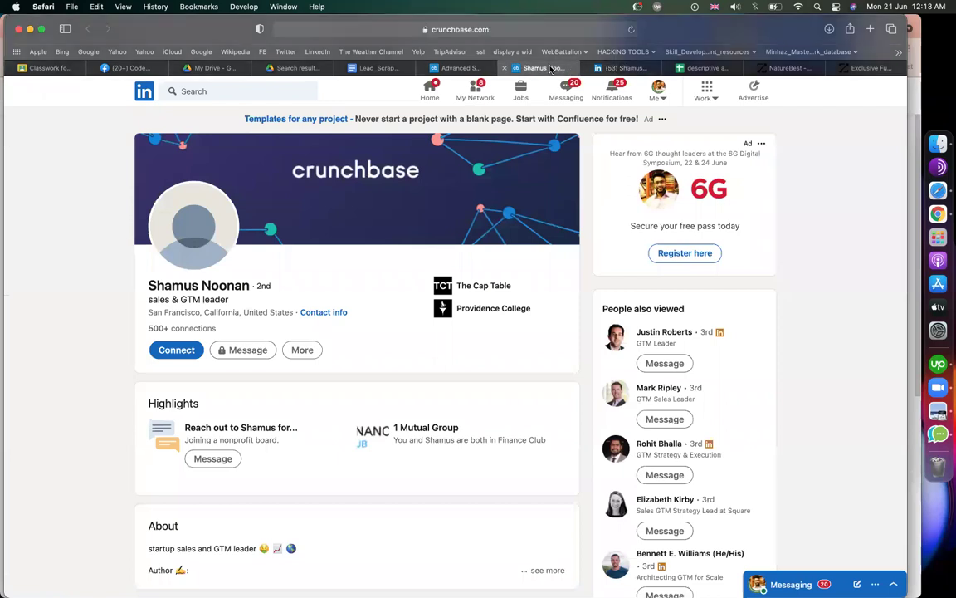
scroll(673, 362, "down", 3)
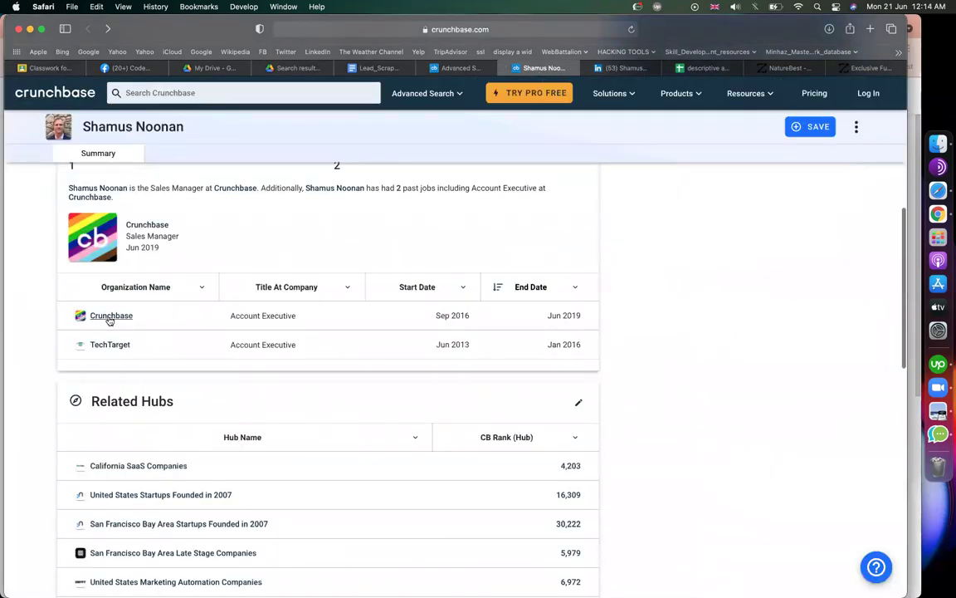
scroll(113, 319, "up", 2)
scroll(203, 419, "down", 3)
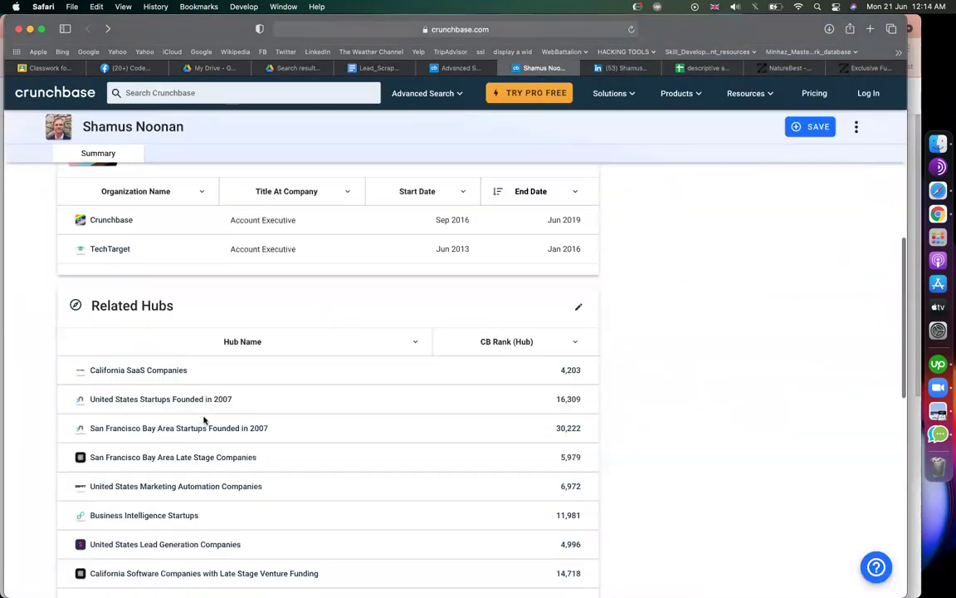
scroll(203, 419, "up", 7)
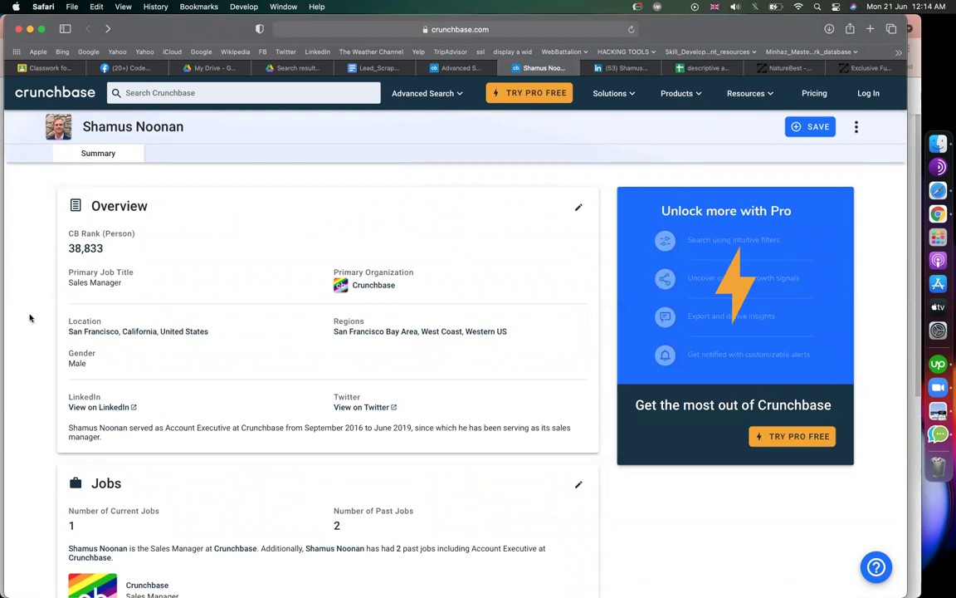
scroll(30, 317, "down", 5)
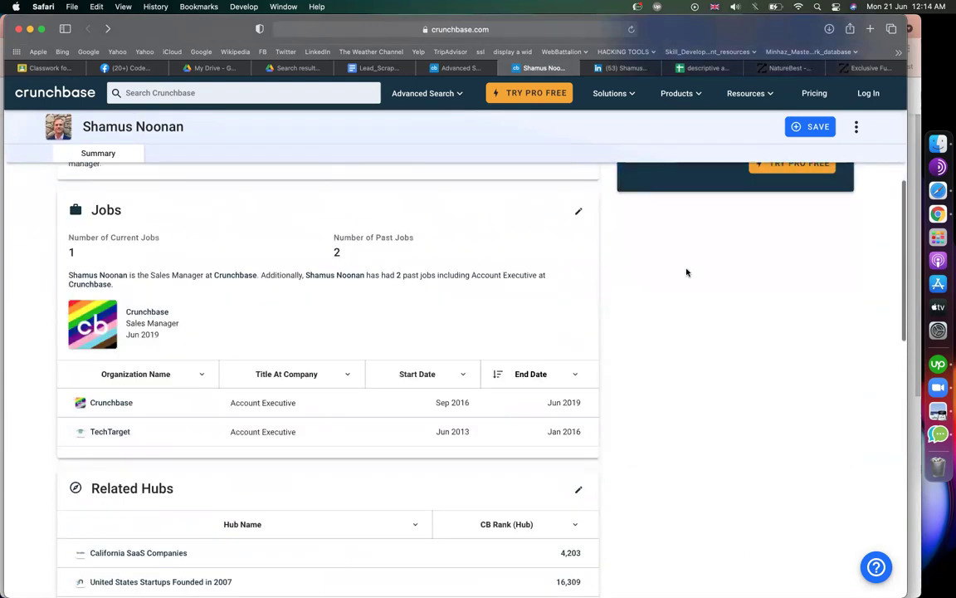
scroll(685, 271, "down", 7)
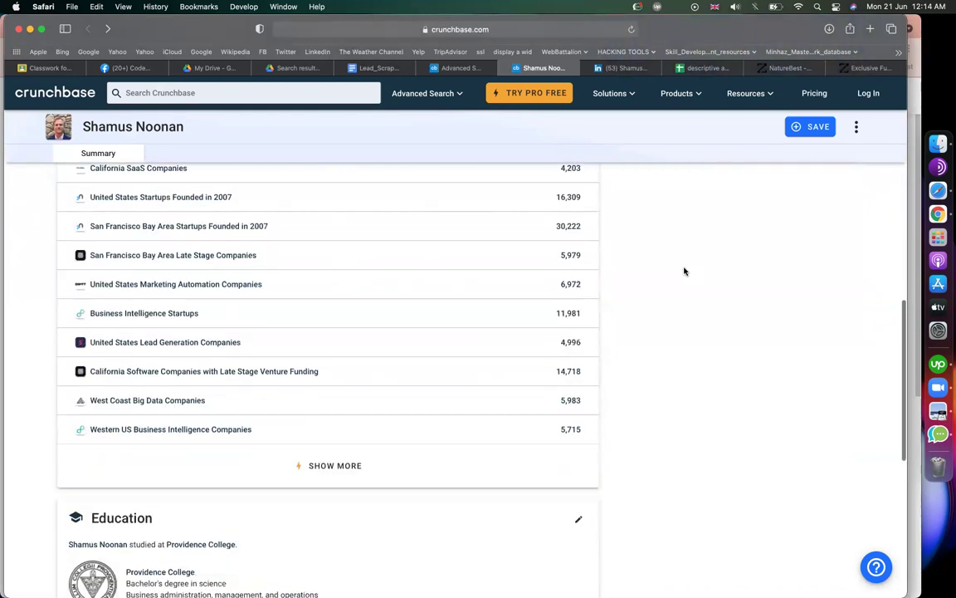
Review the Related Hubs, Education, Recent News and Activity, and Jobs sections of the Crunchbase profile for more lead details
scroll(656, 268, "up", 3)
scroll(202, 377, "down", 5)
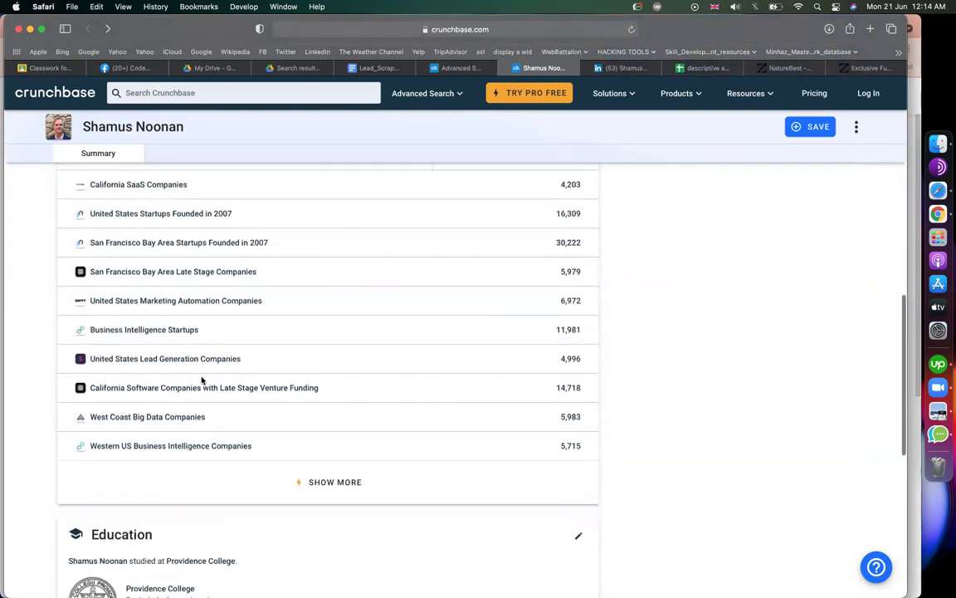
scroll(221, 438, "down", 3)
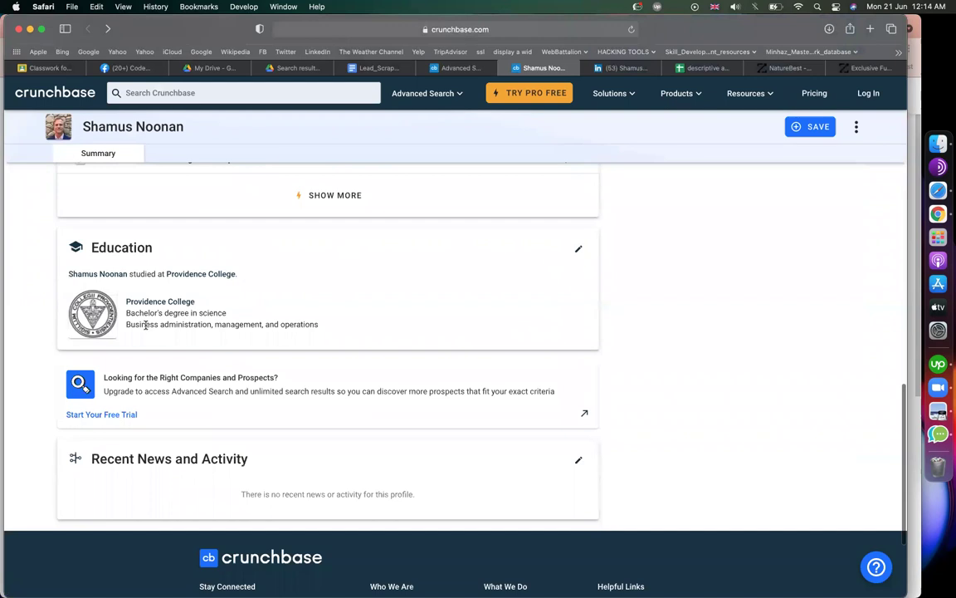
scroll(192, 325, "down", 3)
scroll(711, 301, "up", 3)
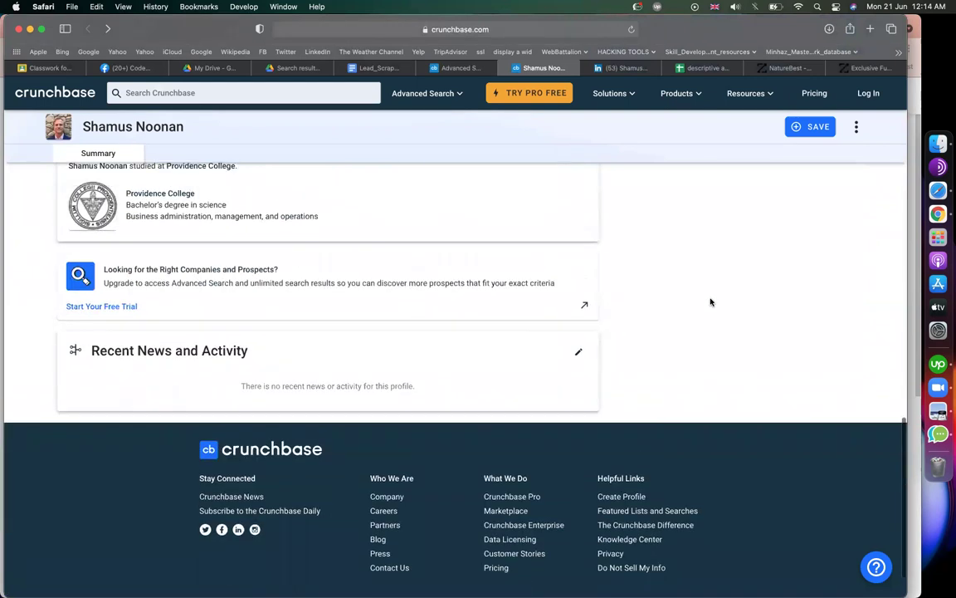
scroll(710, 301, "up", 2)
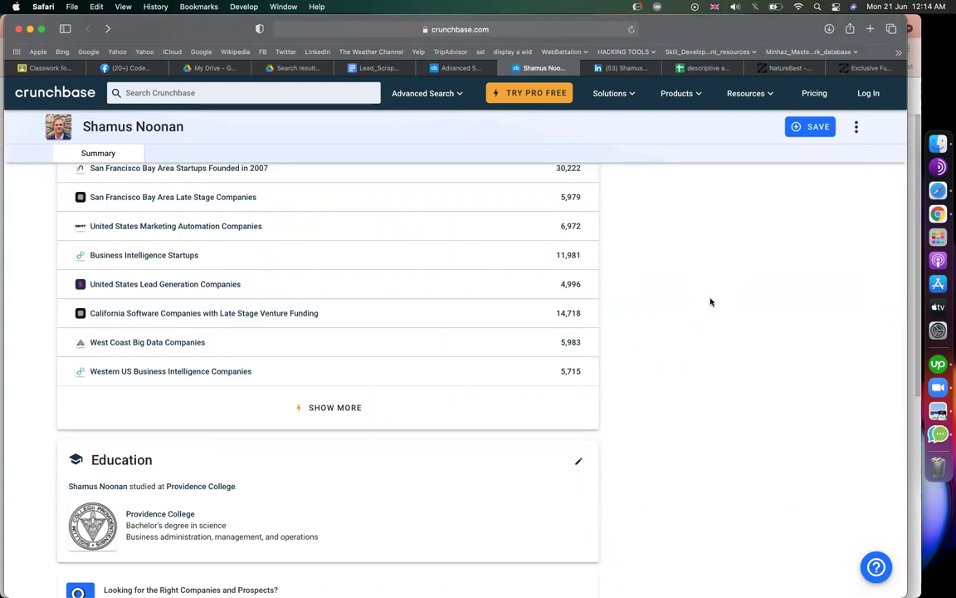
scroll(710, 301, "up", 4)
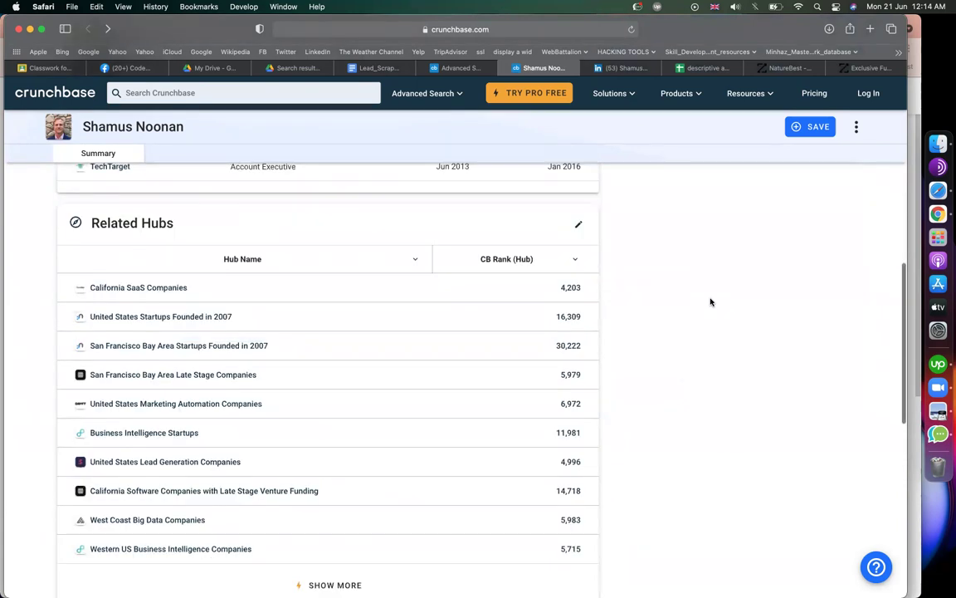
scroll(710, 302, "up", 7)
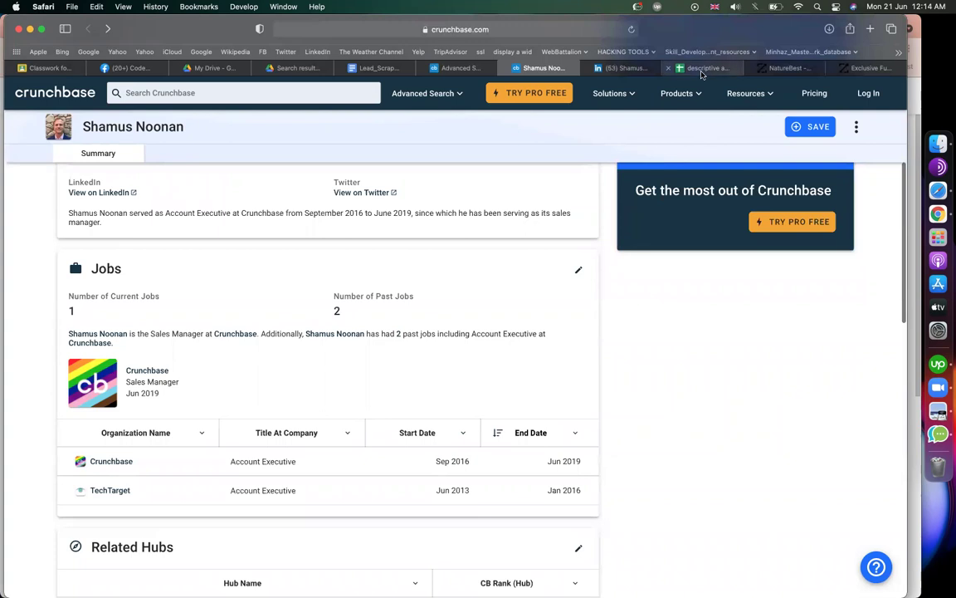
Enter the header "past company" in I1 of the lead sheet
left_click(702, 74)
left_click(745, 171)
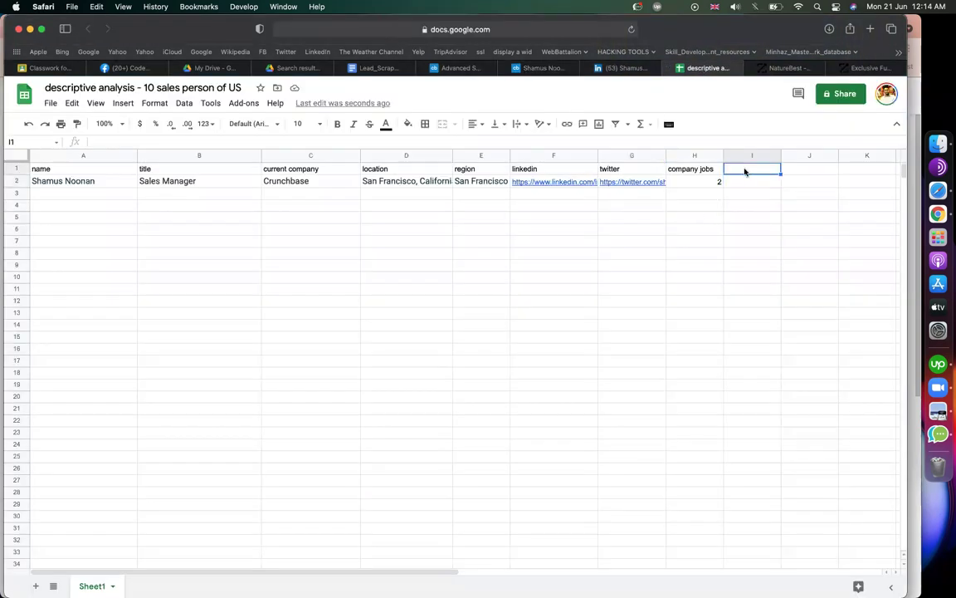
left_click(704, 182)
left_click(743, 179)
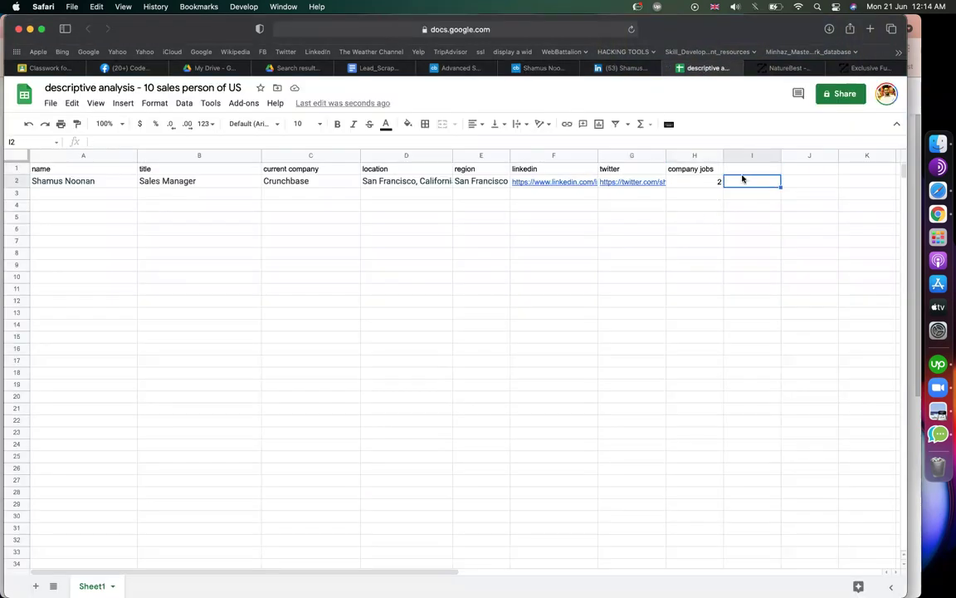
left_click(743, 170)
type("pas")
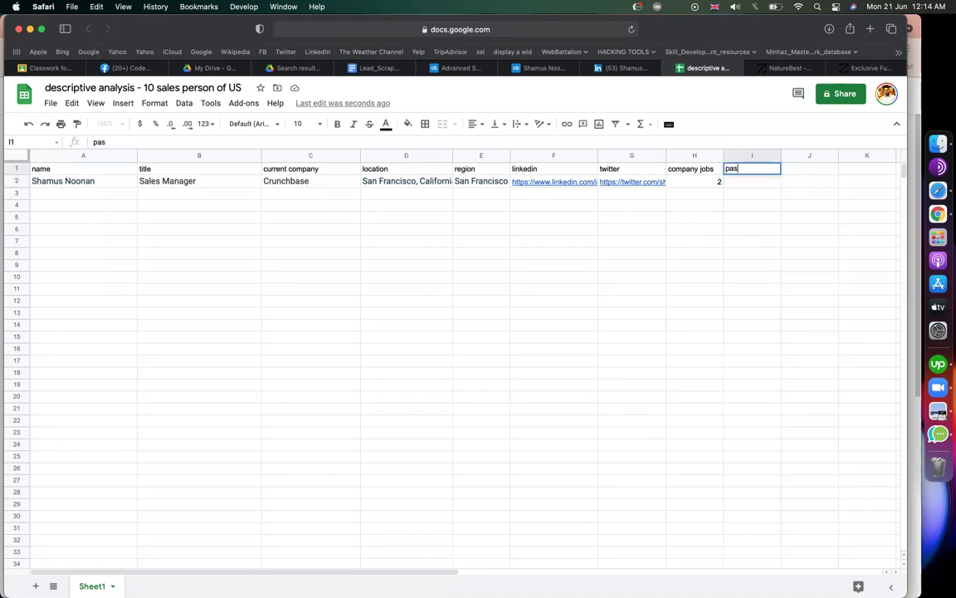
type("t company")
key("Return")
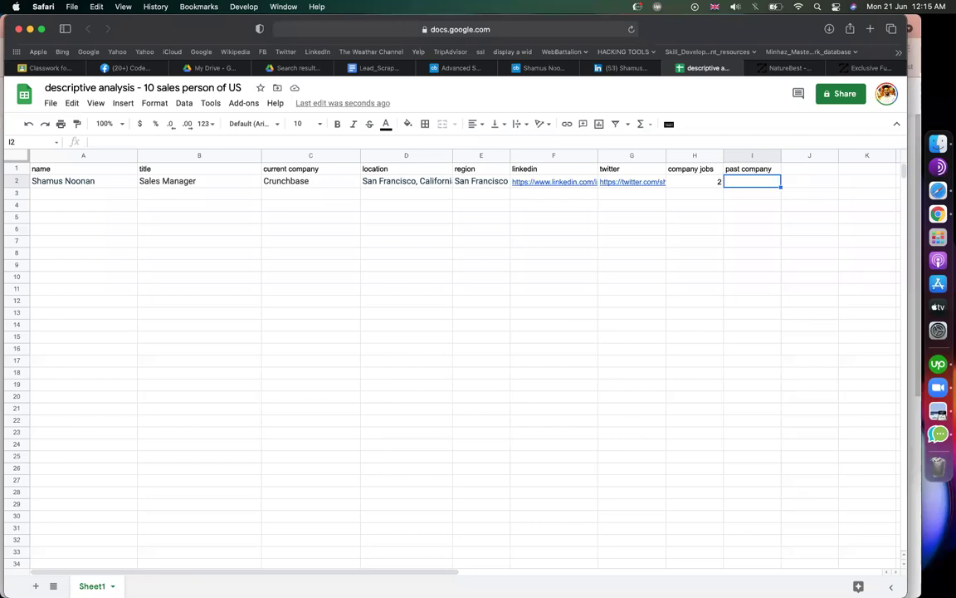
Check the past organizations in the Crunchbase profile's Jobs table and enter "tech target" in I2 of the lead sheet
left_click(562, 70)
scroll(448, 309, "down", 2)
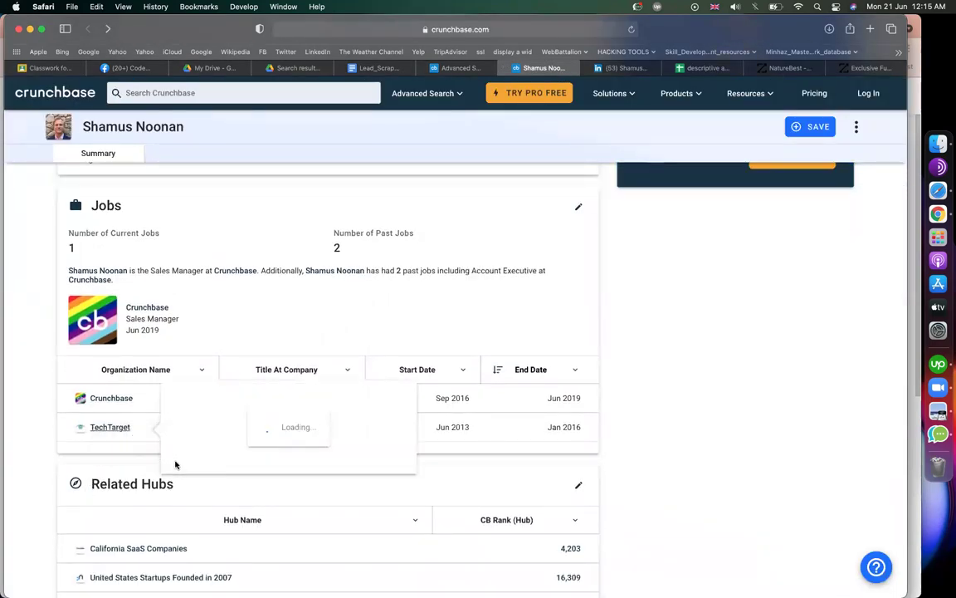
left_click(715, 70)
type("tech target")
key("Return")
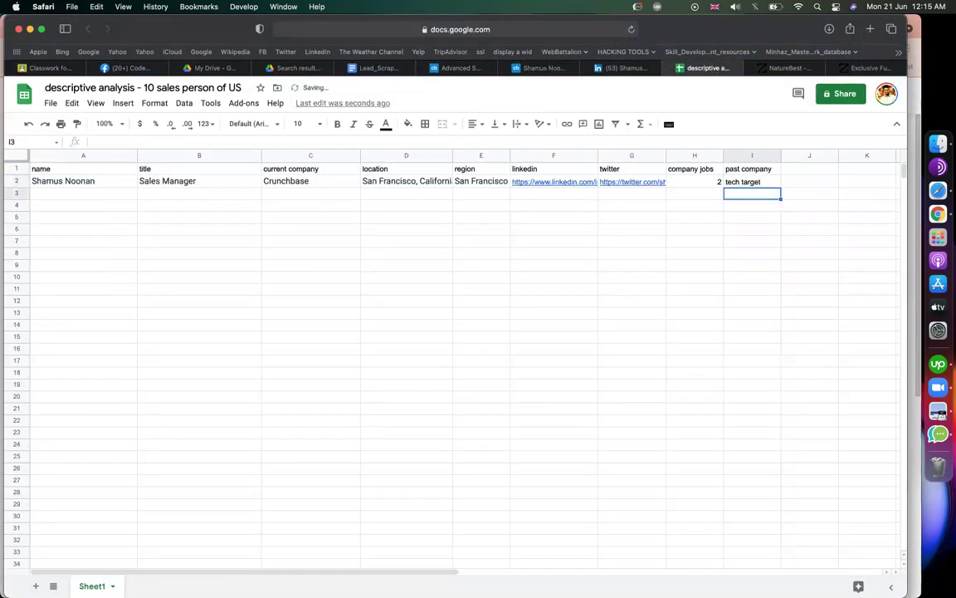
Check the person's LinkedIn page briefly, and examine the Education, Recent News and Related Hubs sections on the Crunchbase profile
left_click(622, 68)
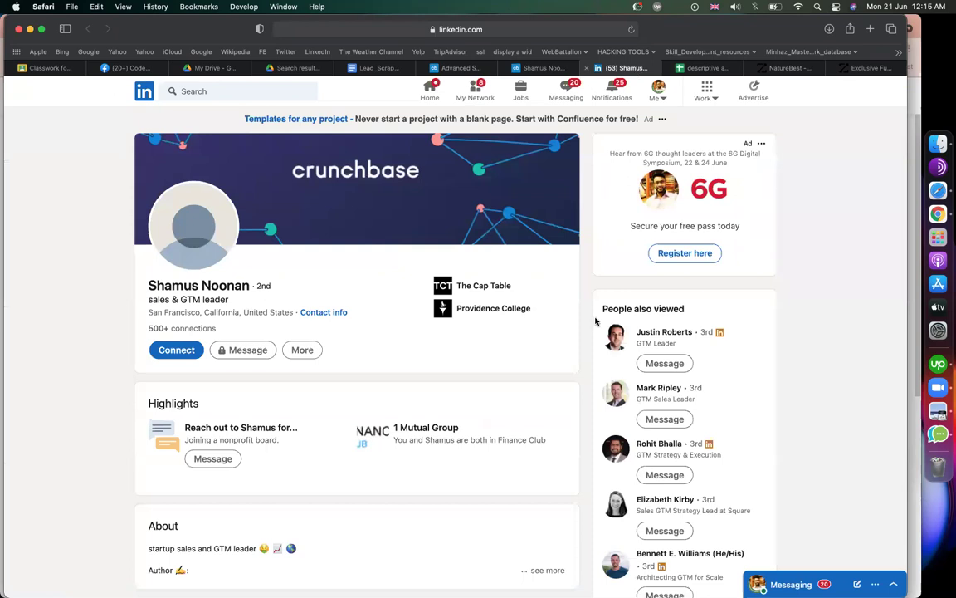
left_click(537, 69)
scroll(239, 346, "down", 10)
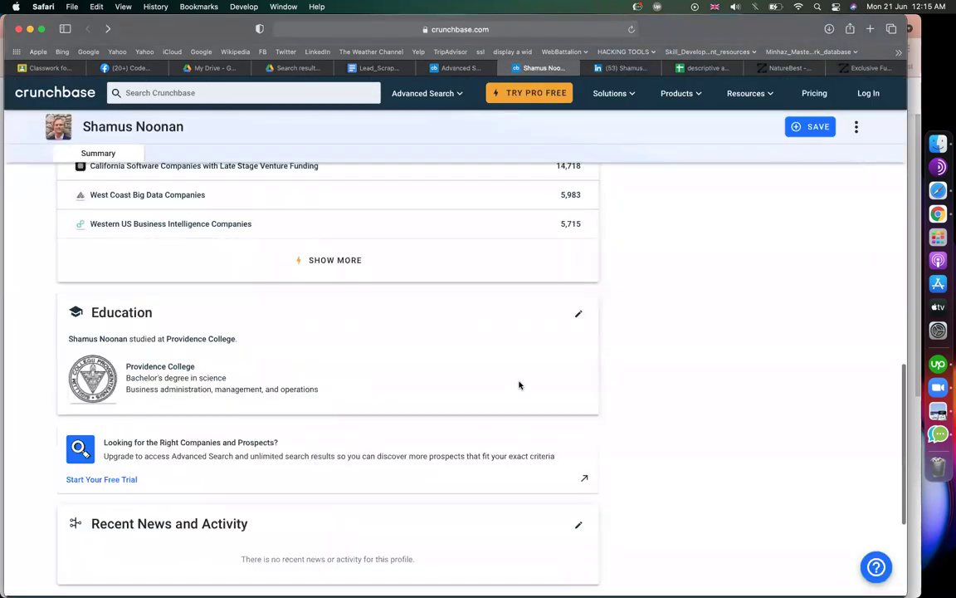
scroll(152, 367, "down", 3)
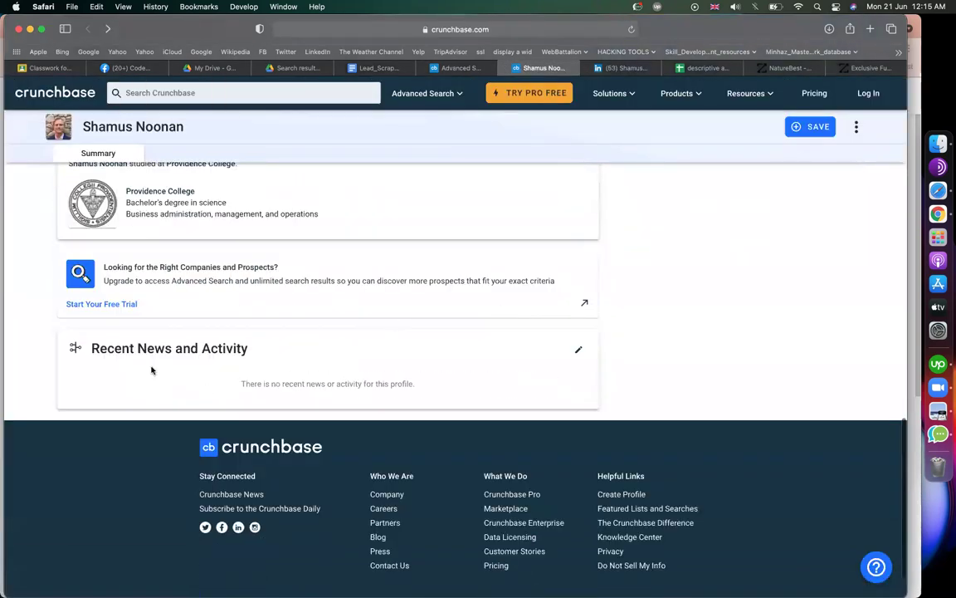
scroll(324, 349, "up", 2)
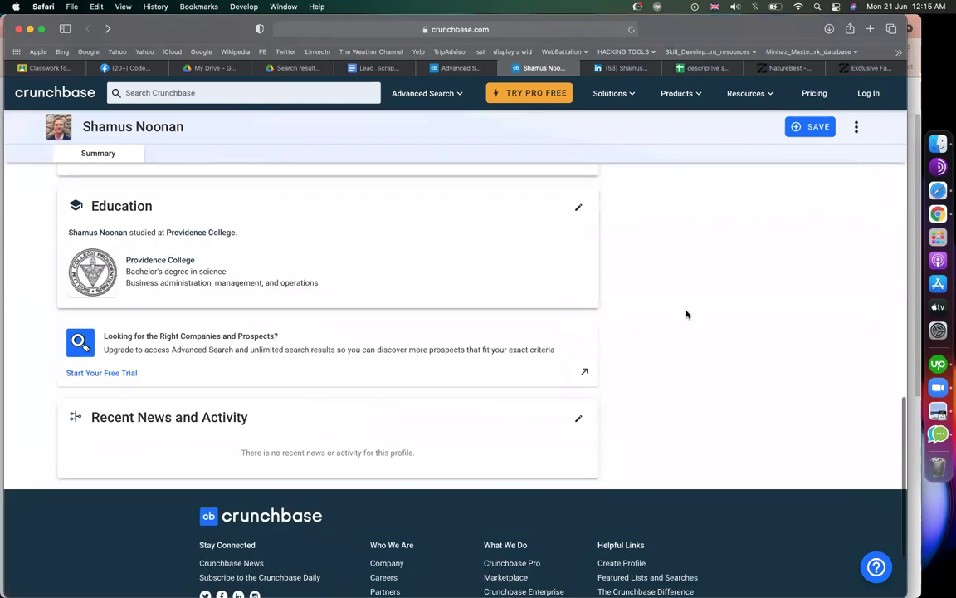
scroll(687, 314, "up", 2)
scroll(686, 314, "up", 5)
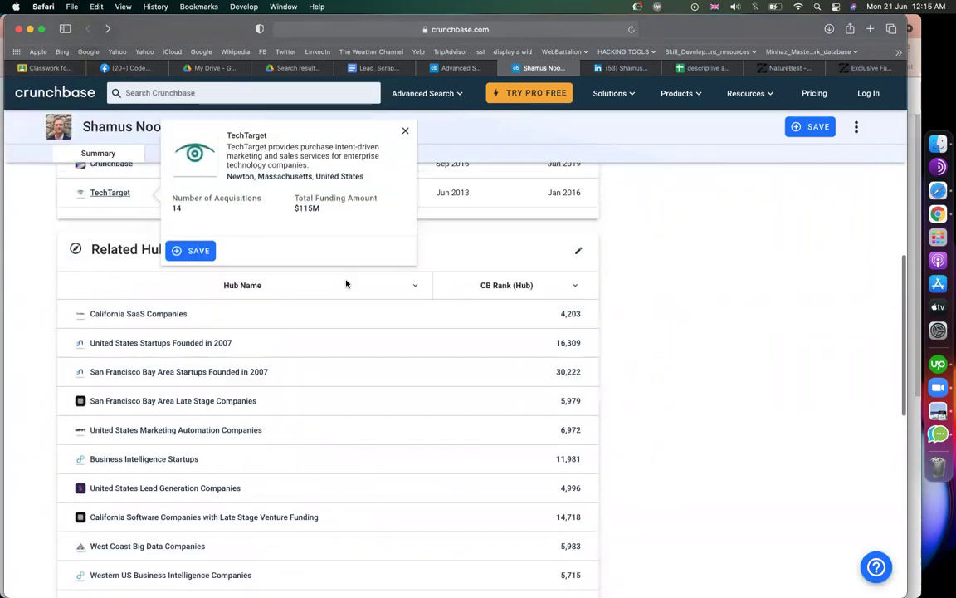
scroll(656, 306, "up", 2)
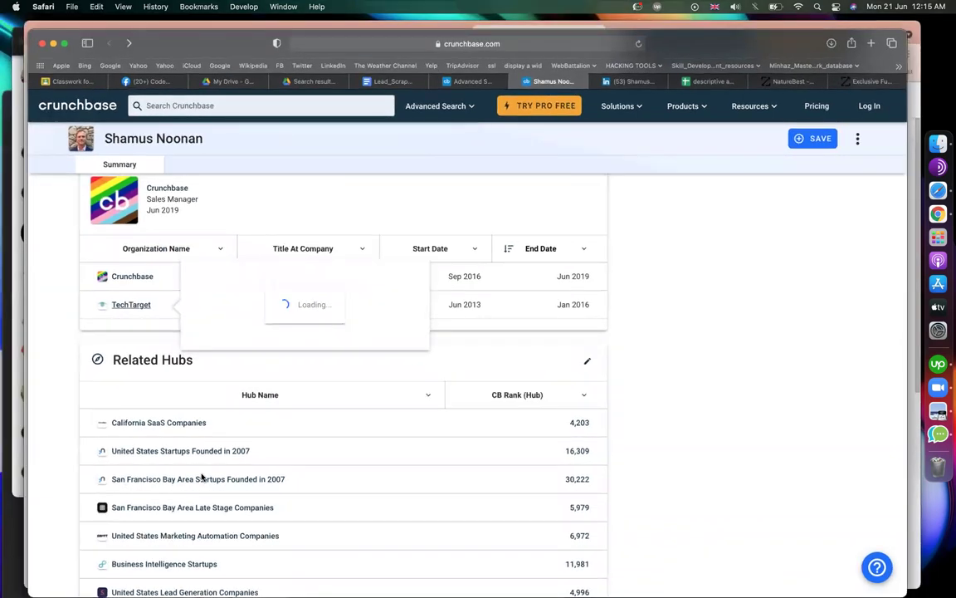
scroll(627, 427, "down", 4)
scroll(743, 376, "down", 5)
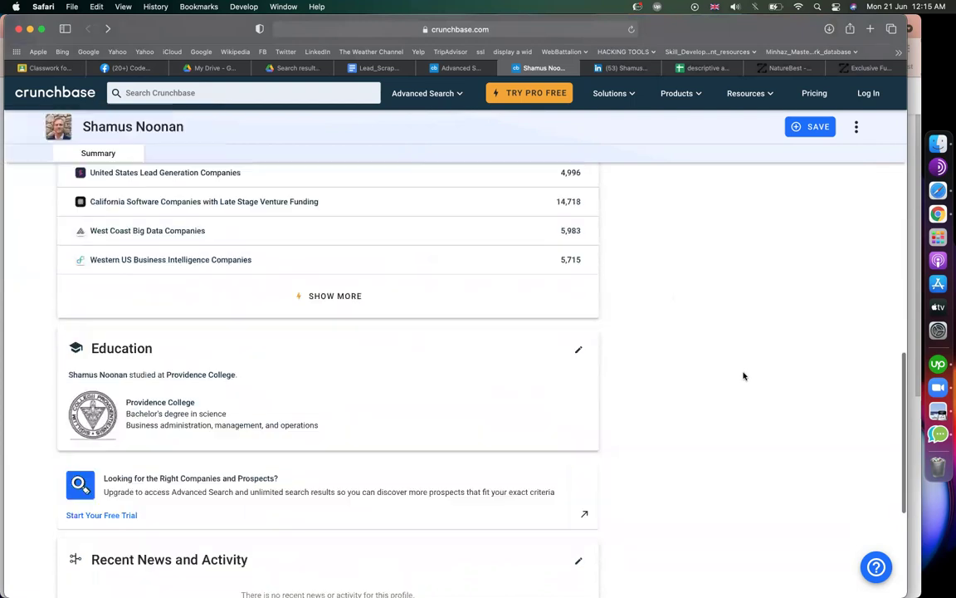
Examine the Overview and Jobs sections of the Crunchbase profile for the fields that describe the lead
scroll(743, 376, "up", 3)
scroll(743, 376, "up", 10)
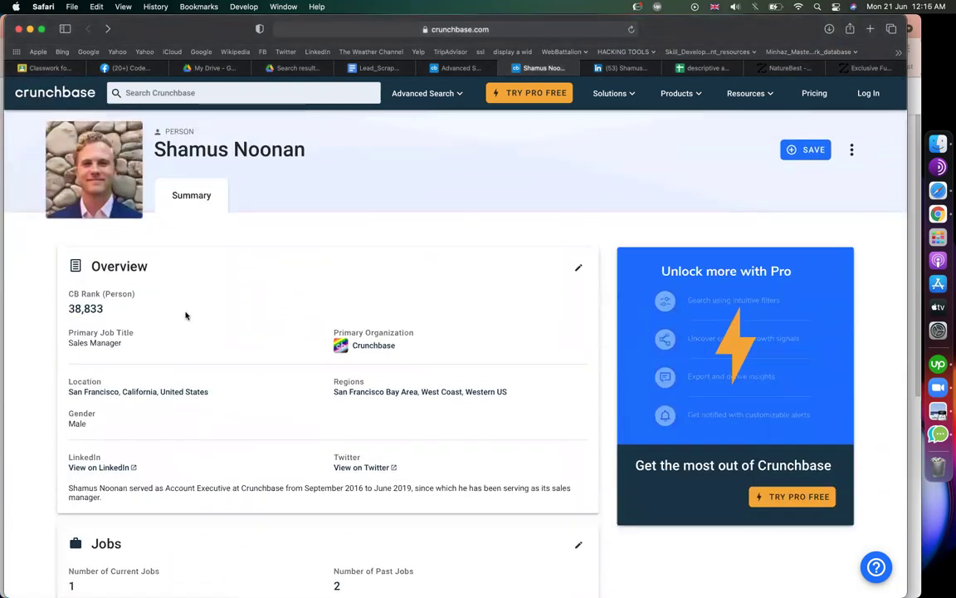
scroll(186, 315, "down", 1)
scroll(186, 316, "down", 2)
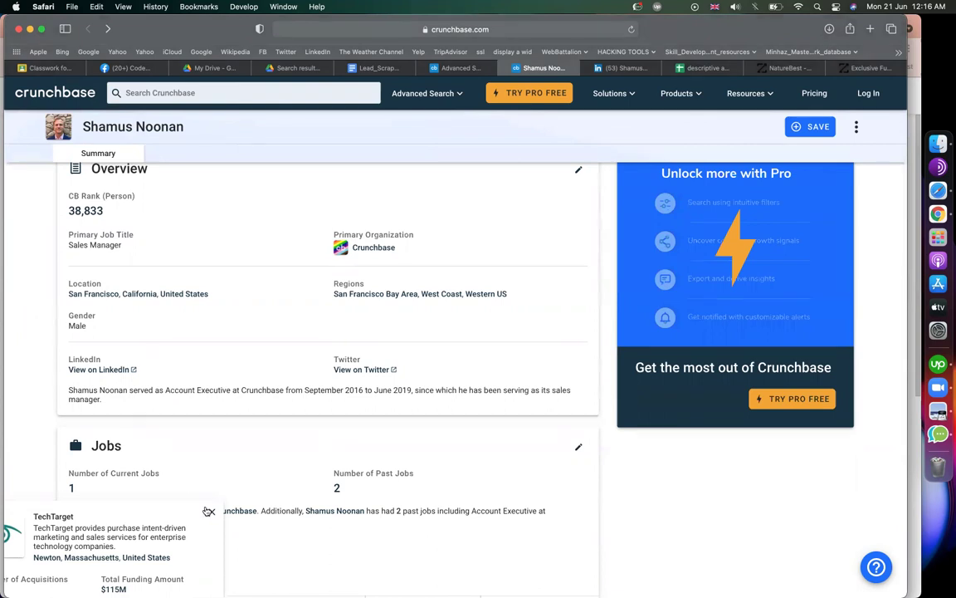
scroll(683, 493, "up", 3)
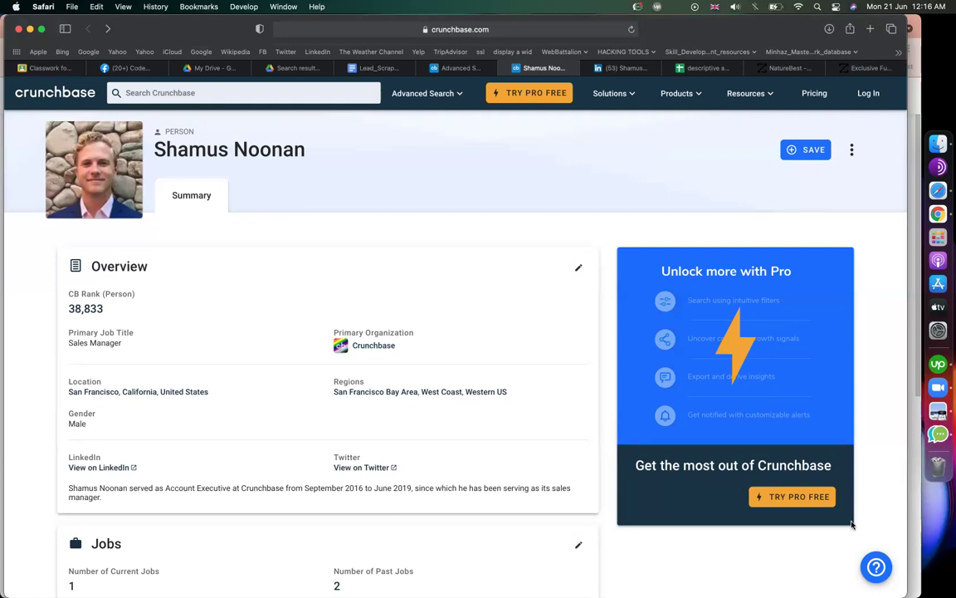
scroll(683, 493, "down", 5)
scroll(569, 241, "up", 5)
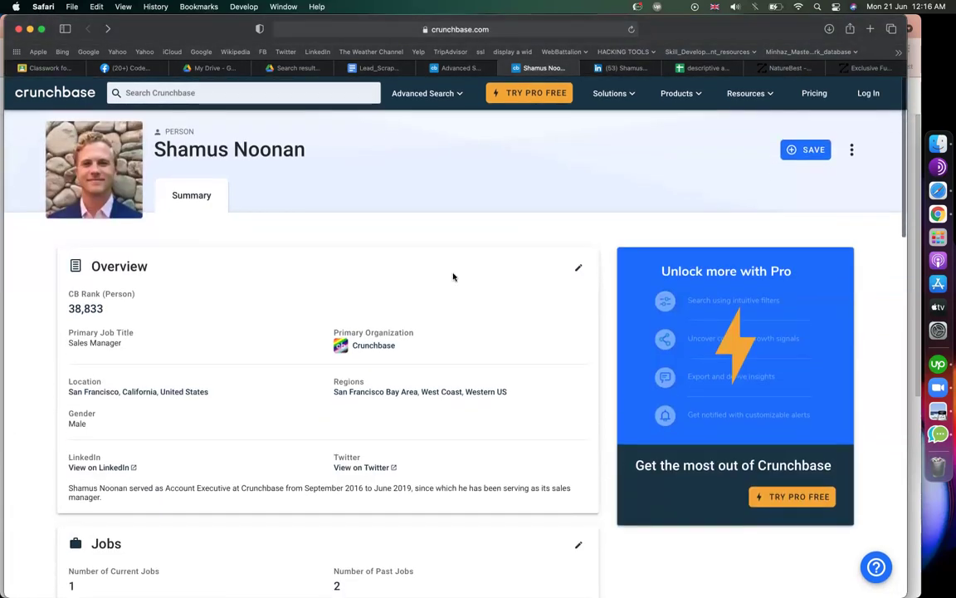
scroll(513, 341, "down", 3)
scroll(523, 337, "up", 3)
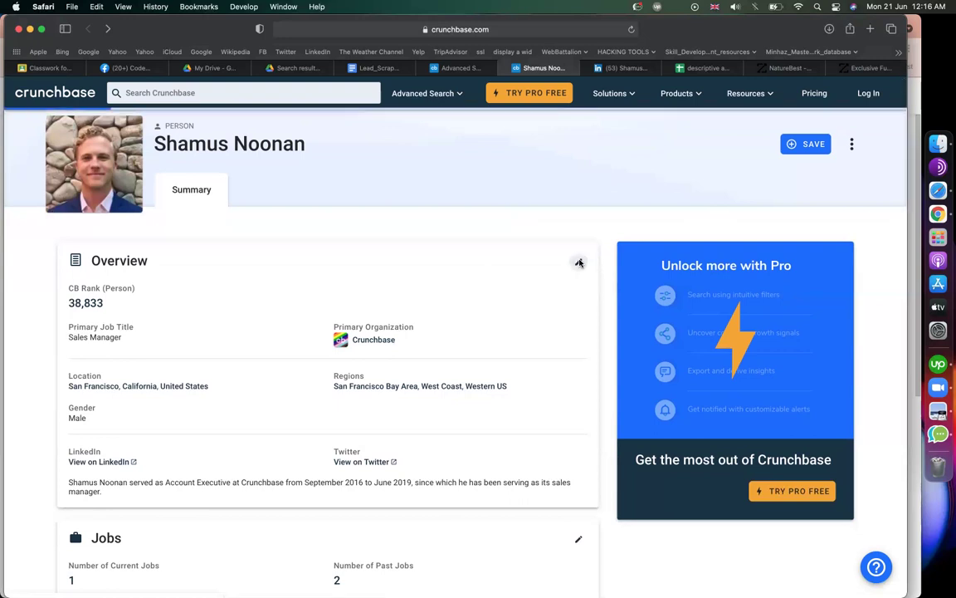
left_click(580, 264)
left_click(581, 375)
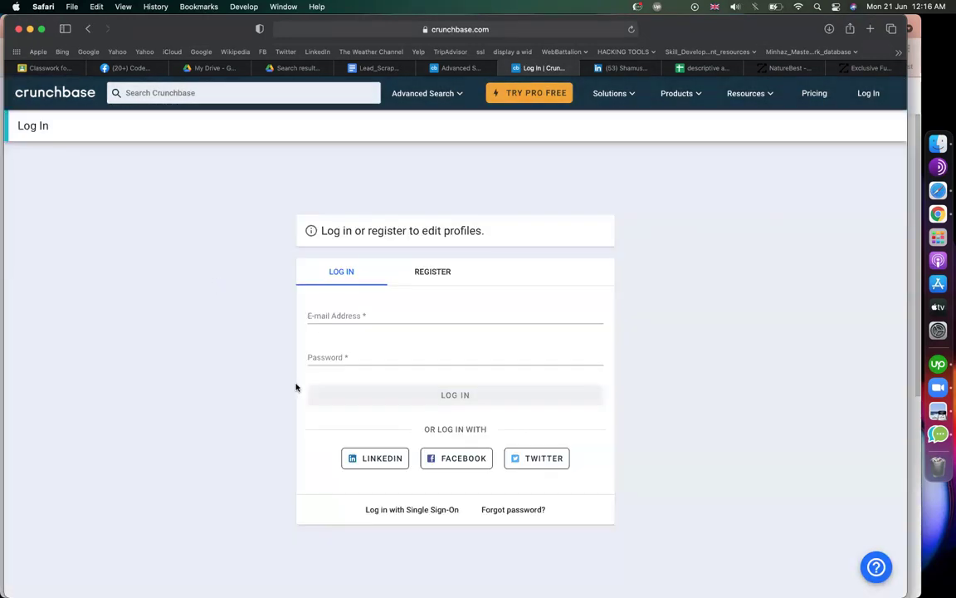
left_click(87, 28)
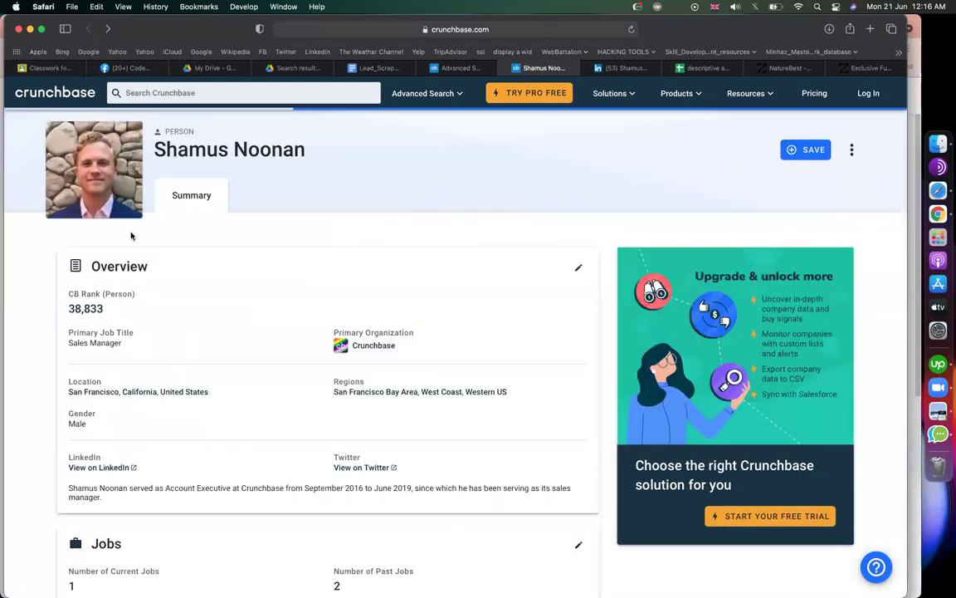
Highlight the person's name and primary job title on the Crunchbase profile, and review the Overview and Jobs details
left_click_drag(152, 139, 294, 149)
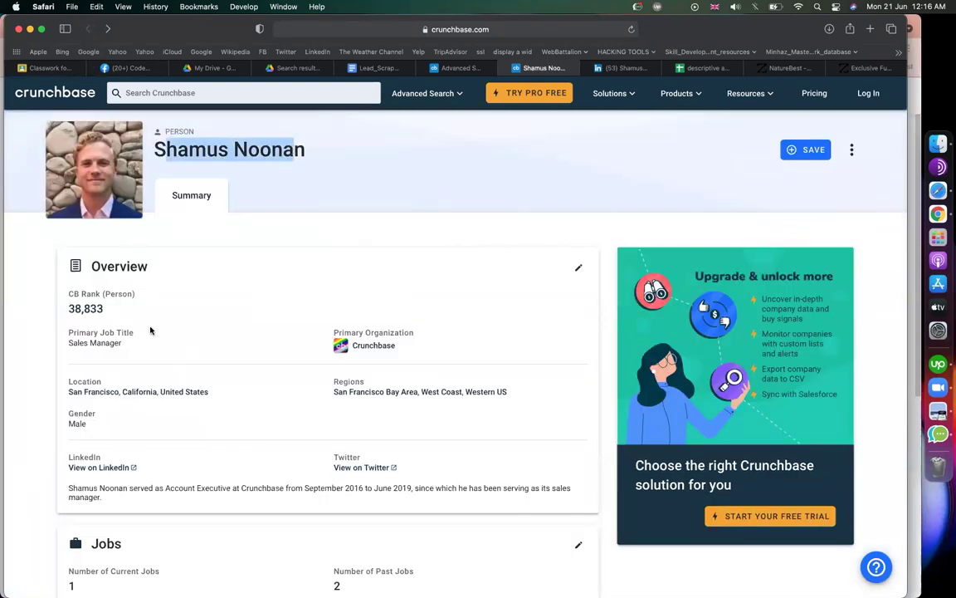
left_click_drag(123, 348, 68, 344)
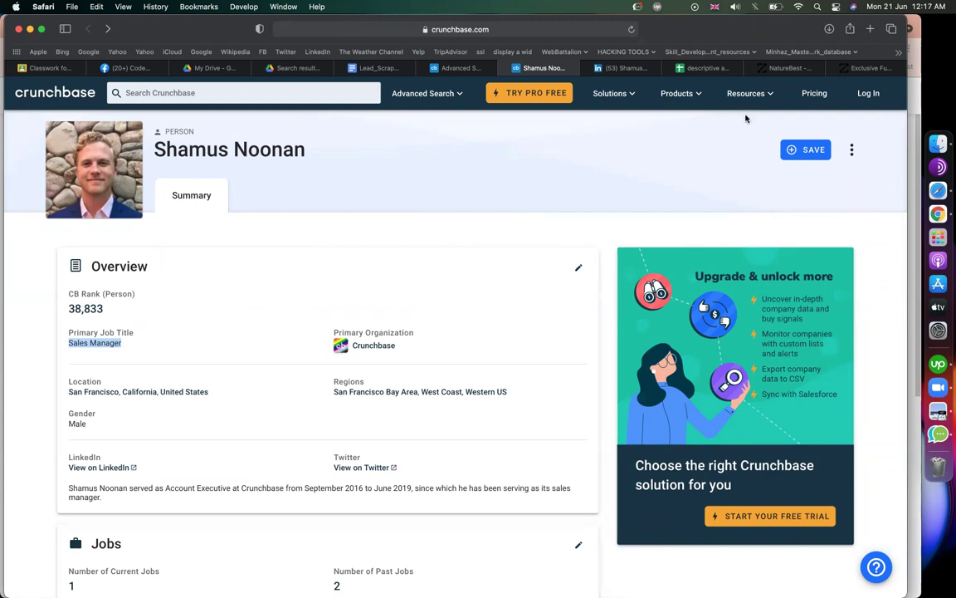
scroll(360, 267, "down", 5)
scroll(360, 267, "up", 5)
scroll(359, 266, "down", 5)
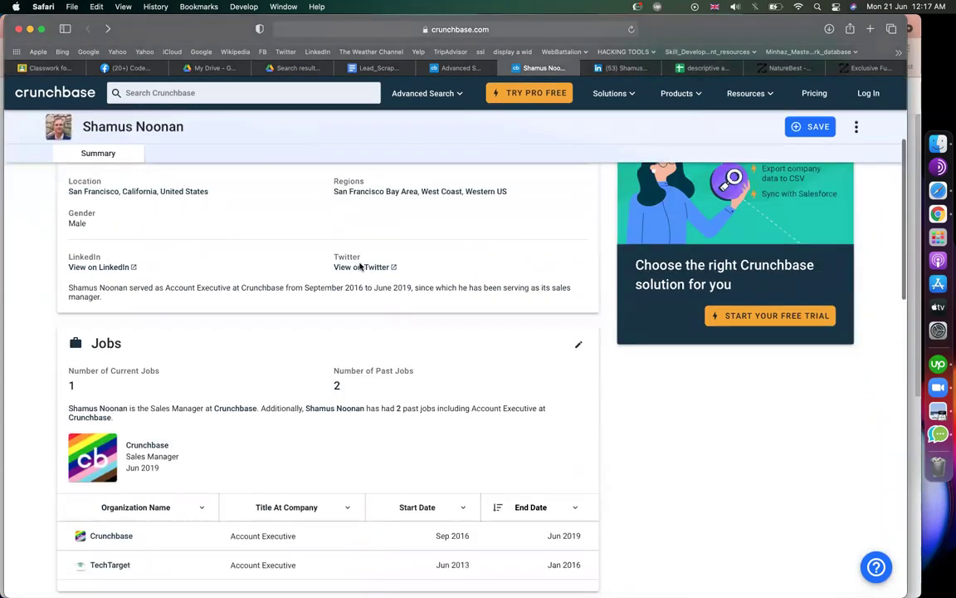
Return to the lead spreadsheet and rename it "descriptive analysis - 10 sales manager of US"
left_click(704, 67)
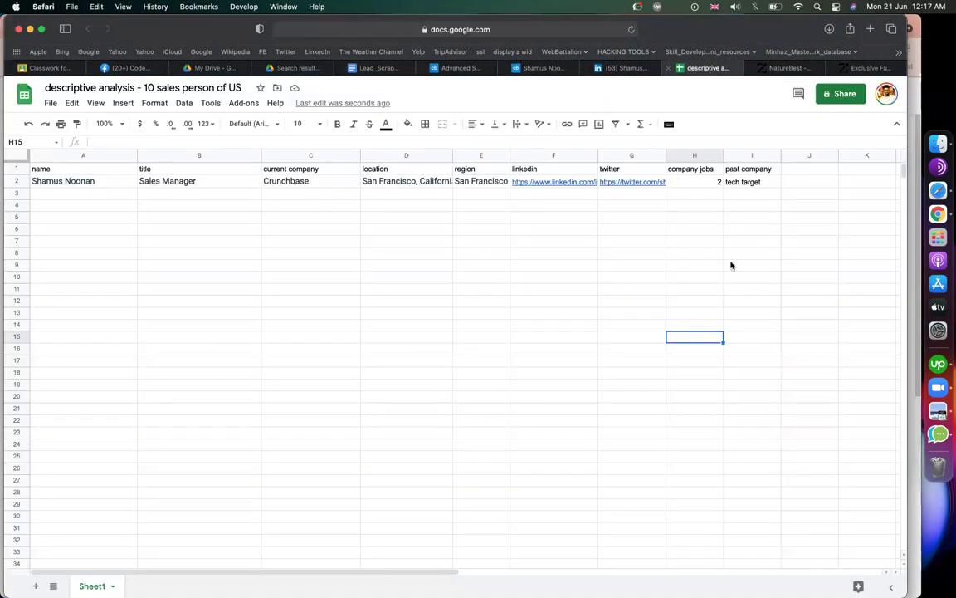
left_click(735, 265)
left_click(242, 267)
left_click(73, 183)
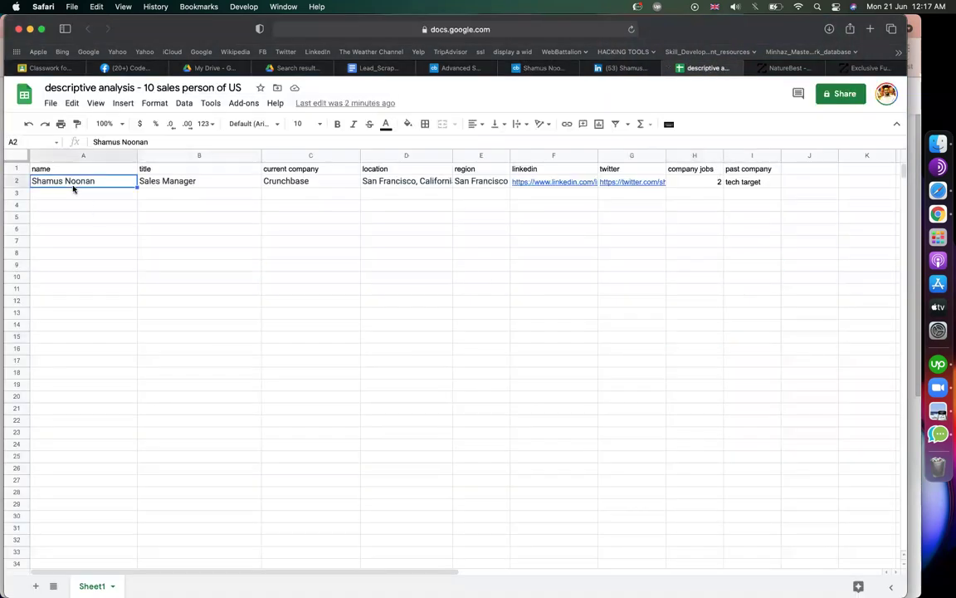
left_click(246, 240)
left_click(133, 83)
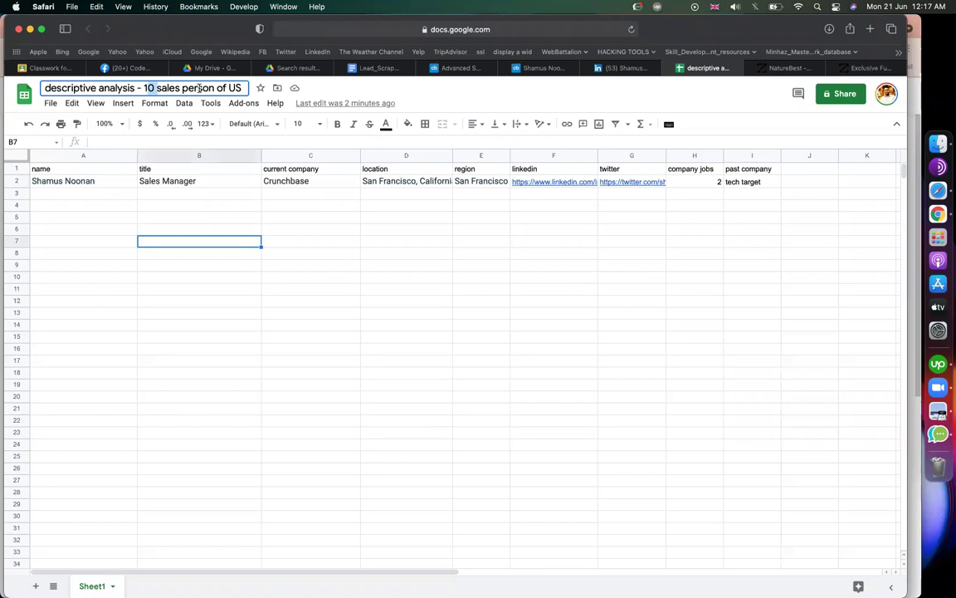
left_click(235, 87)
left_click(310, 265)
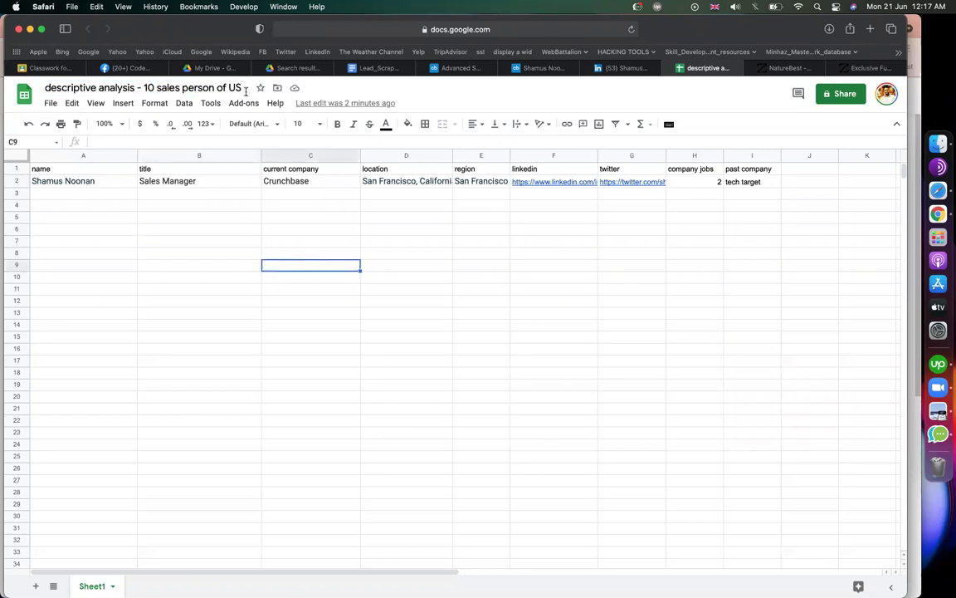
left_click(235, 87)
left_click(152, 87)
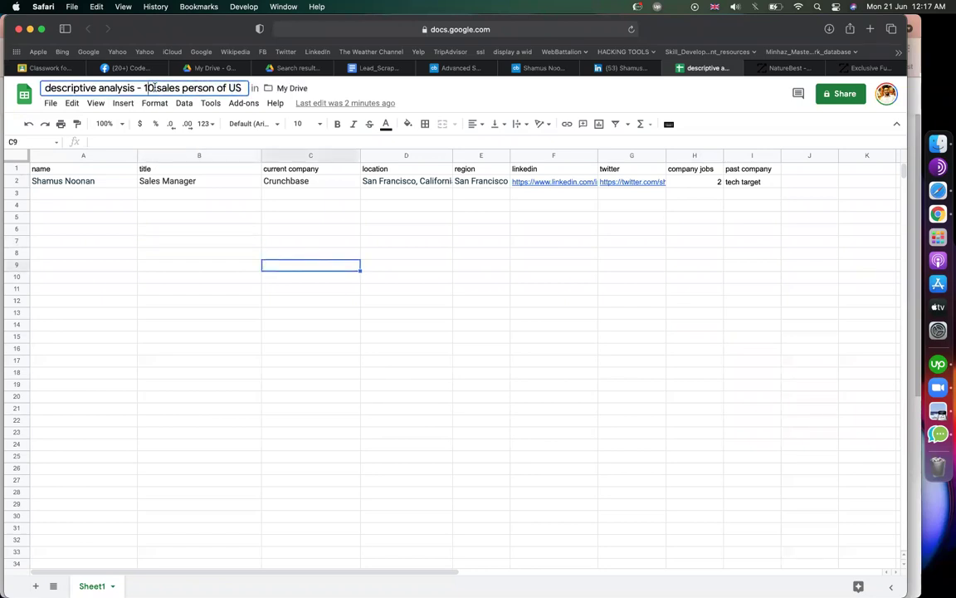
double_click(184, 87)
type("manager")
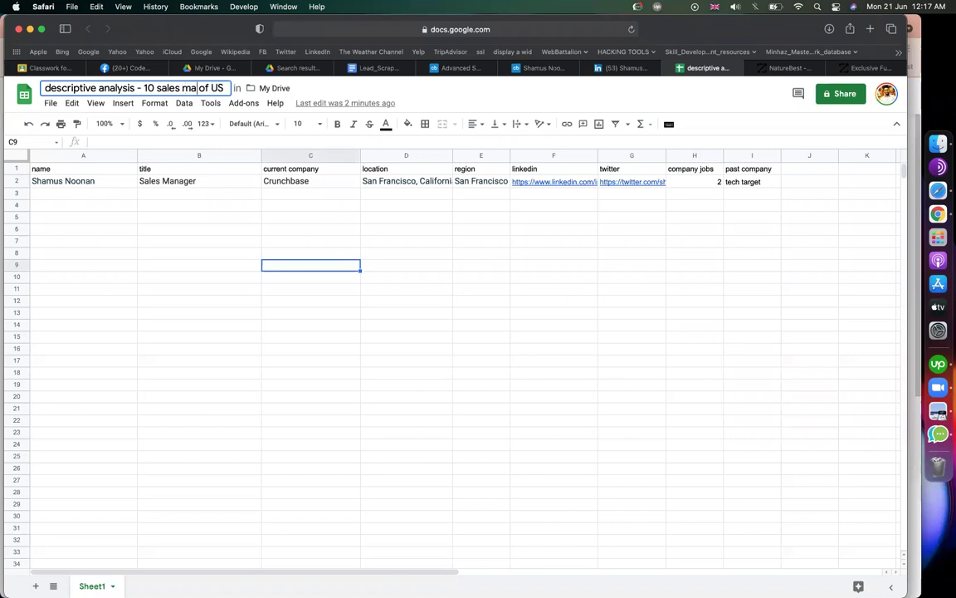
key("Return")
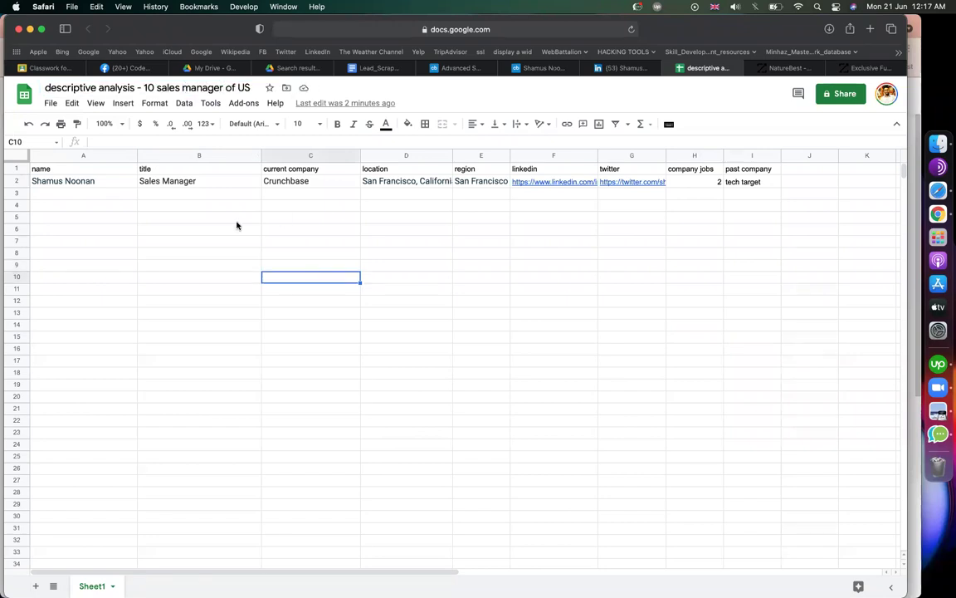
Highlight the name column from A2 downward to indicate the rows for the leads
left_click(94, 184)
key("shift+Down")
key("shift+Down")
key("shift+Down")
key("shift+Down")
key("shift+Down")
key("shift+Down")
key("shift+Down")
key("shift+Down")
key("shift+Down")
key("shift+Down")
left_click(551, 304)
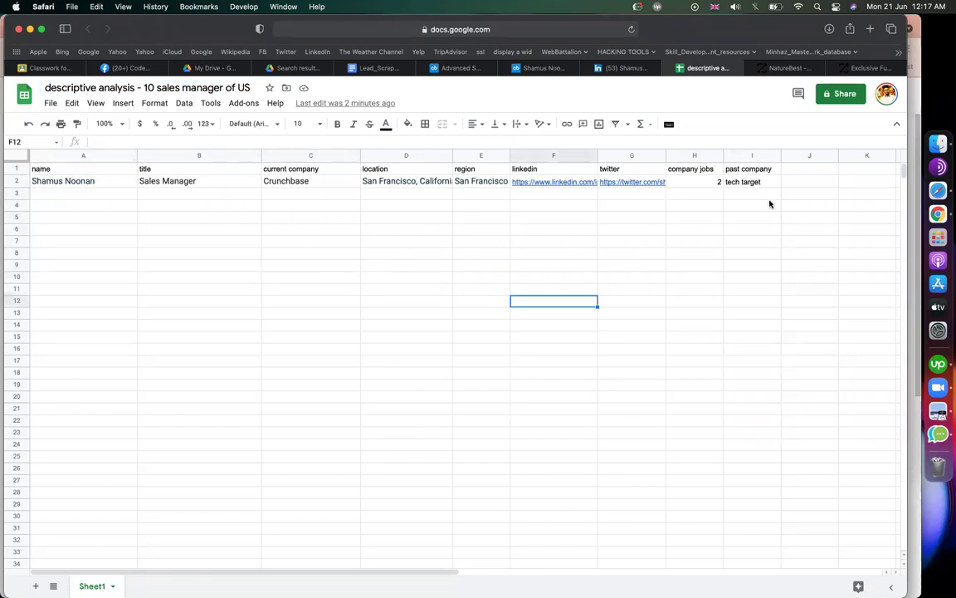
Add a "recent event" column header in J1, after the past company column
left_click(769, 202)
left_click(835, 170)
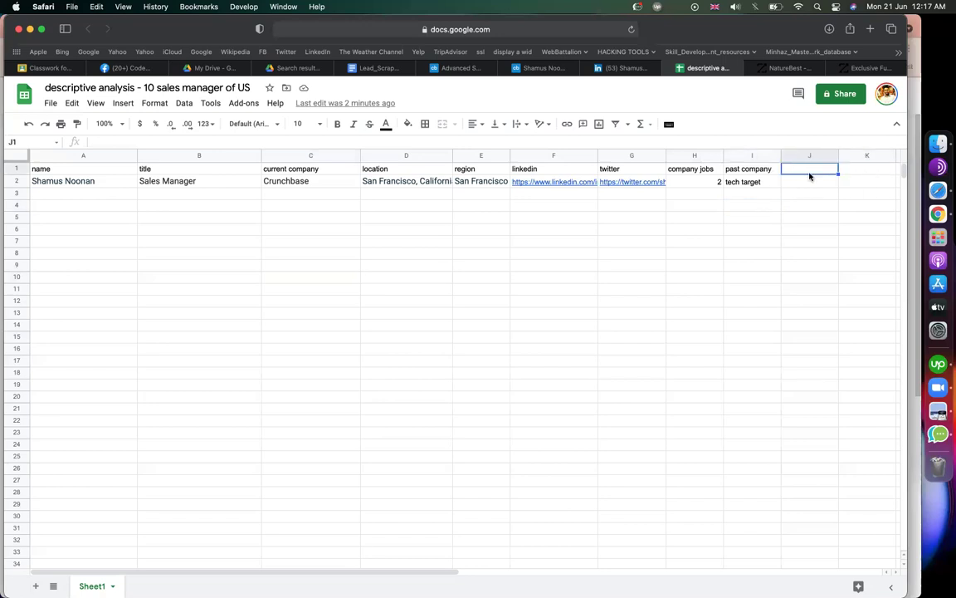
type("recent event")
key("Tab")
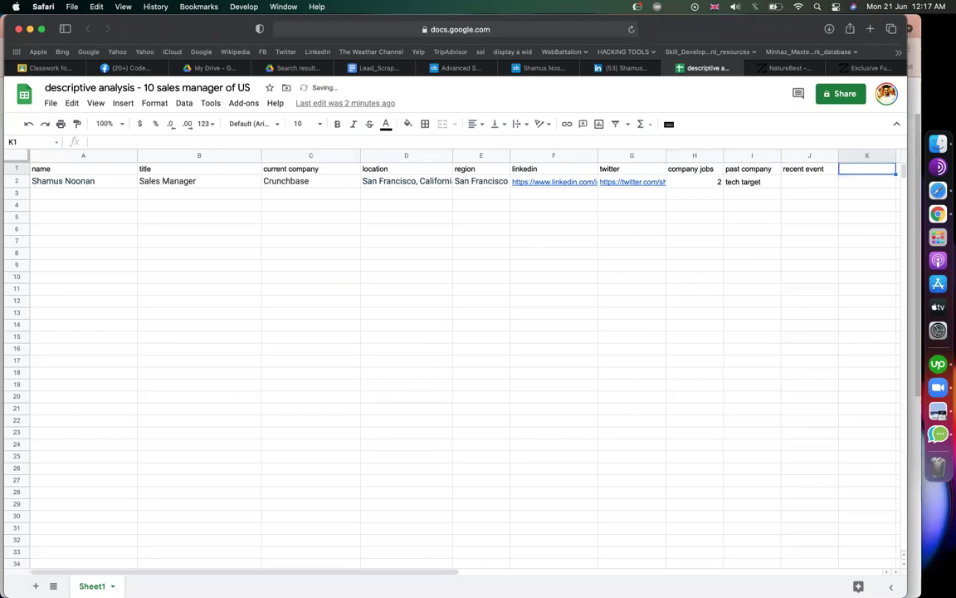
left_click(784, 253)
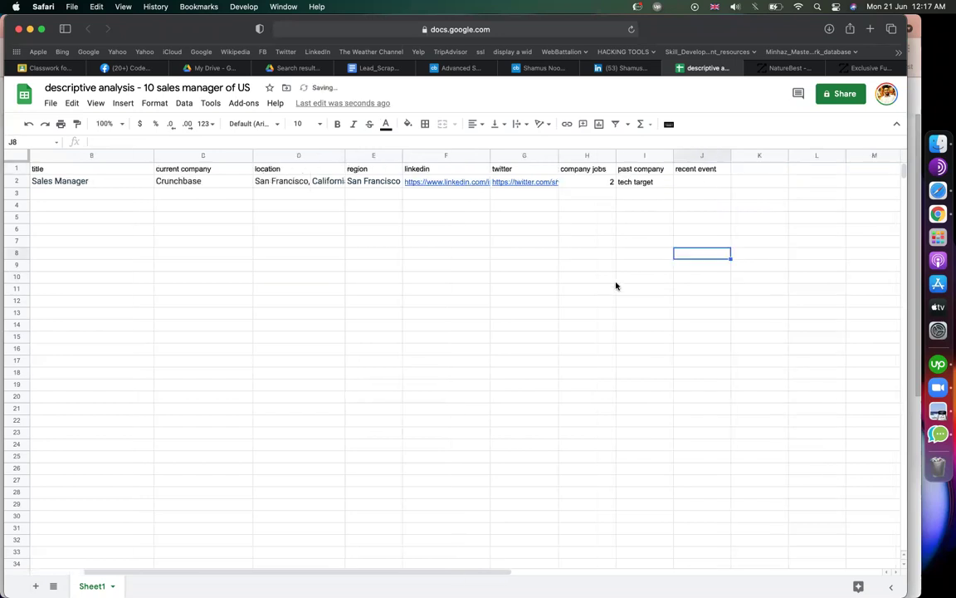
Narrow the title column of the lead sheet slightly
left_click(864, 169)
left_click(427, 255)
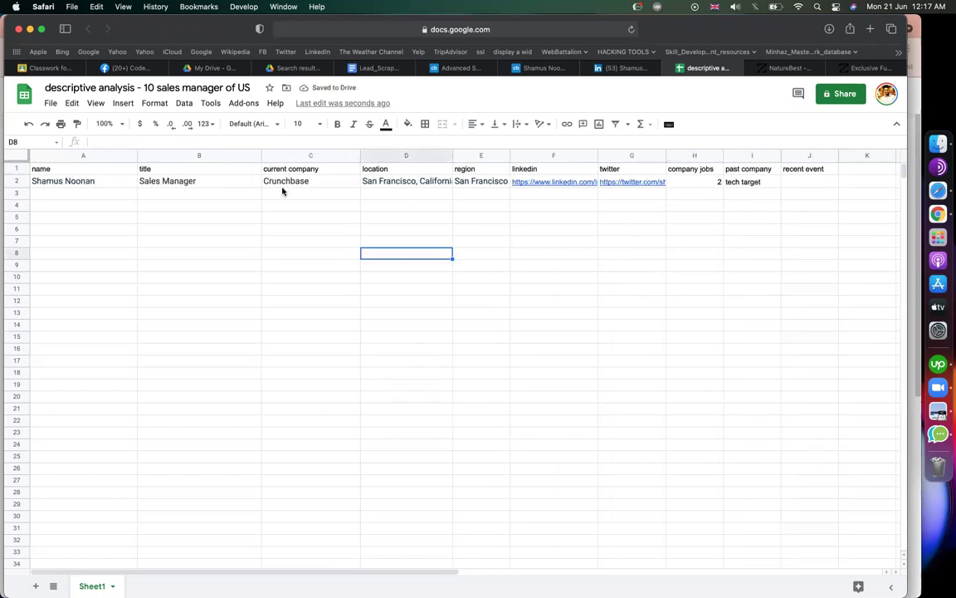
left_click_drag(260, 156, 235, 156)
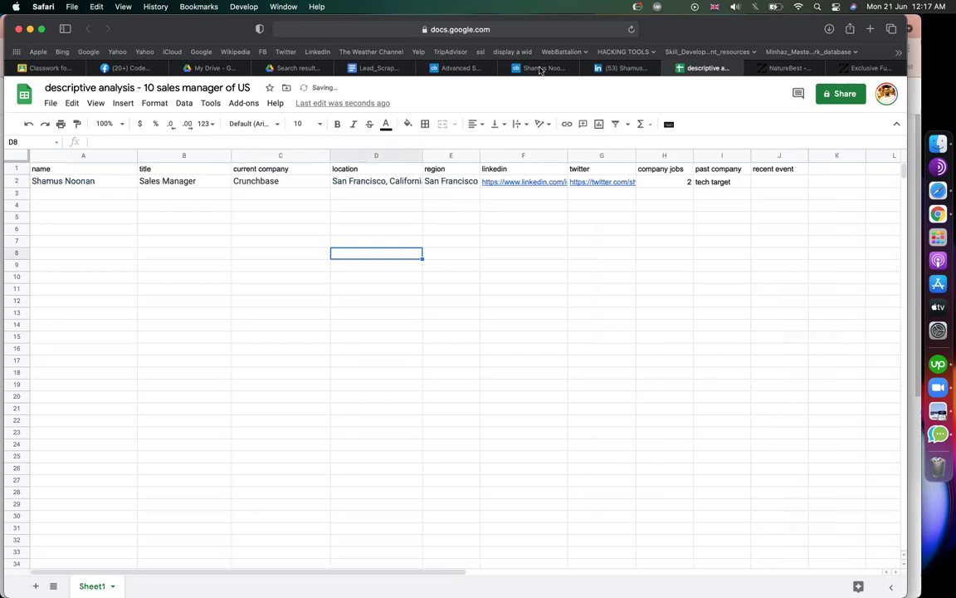
Copy the CB Rank from the Crunchbase profile, add a "CB rank" header in K1 and paste 38,833 into K2
left_click(543, 67)
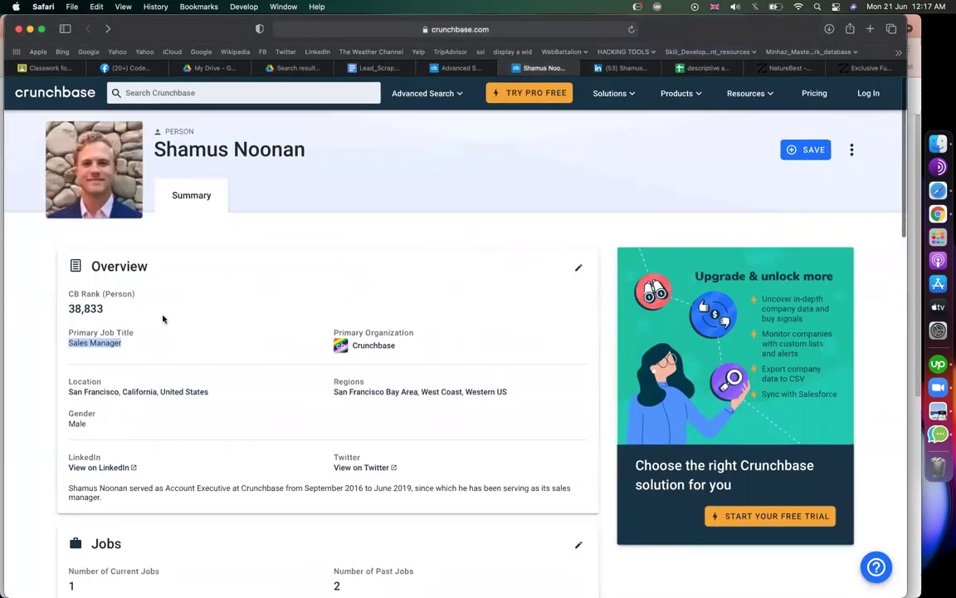
left_click_drag(123, 311, 61, 309)
key("super+c")
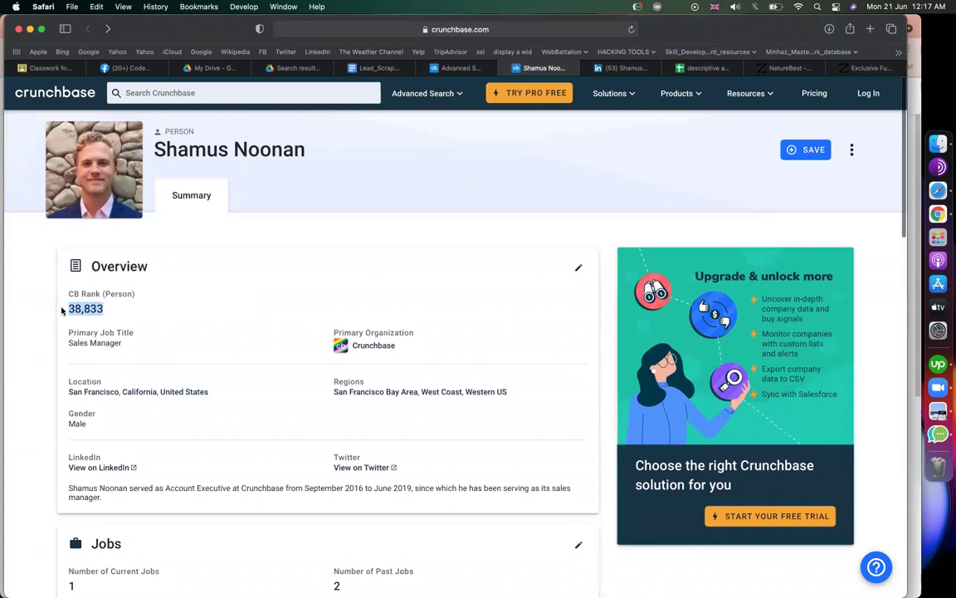
left_click(702, 67)
left_click(838, 169)
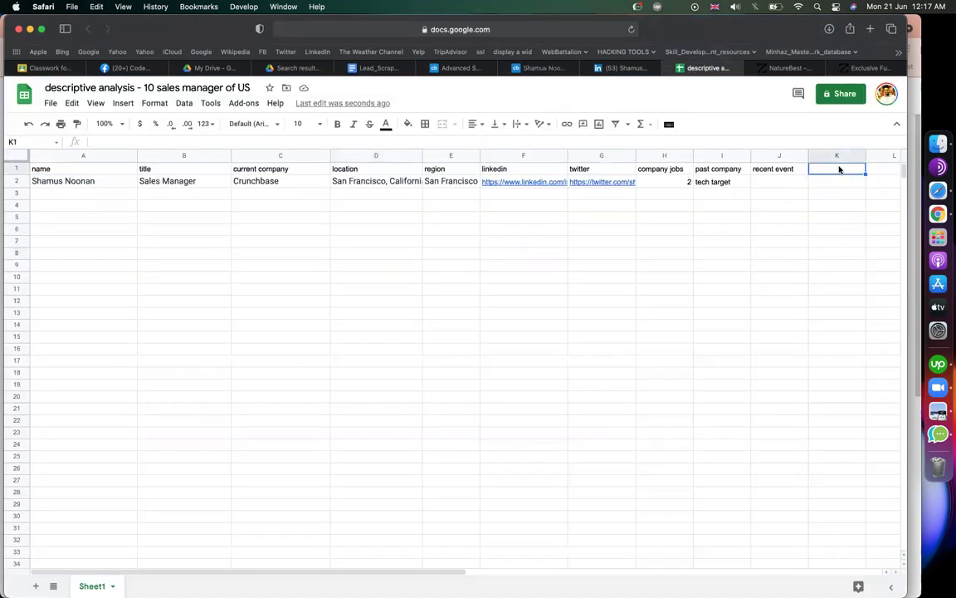
type("CM")
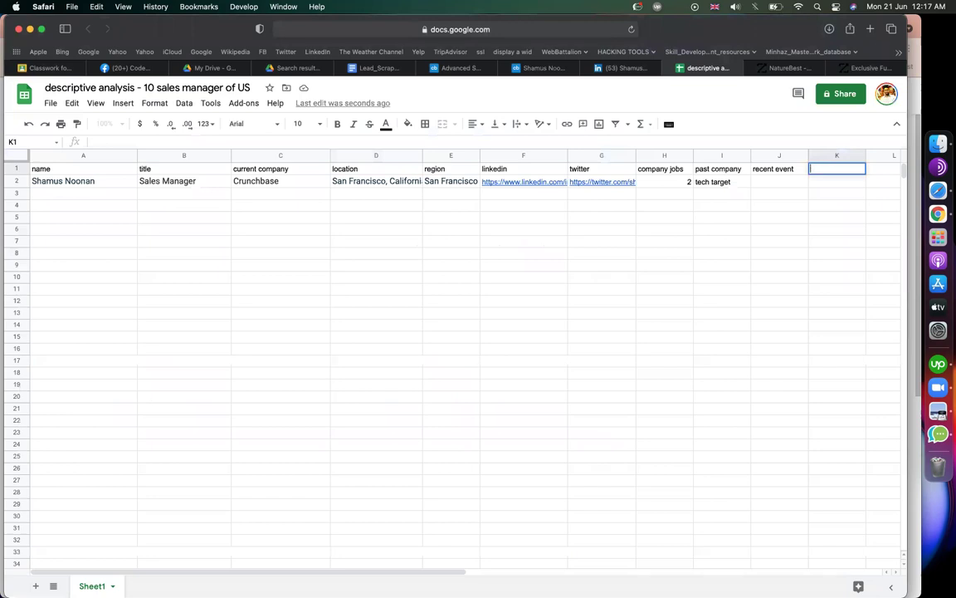
key("BackSpace")
type("B rank")
key("Return")
key("super+v")
left_click(829, 232)
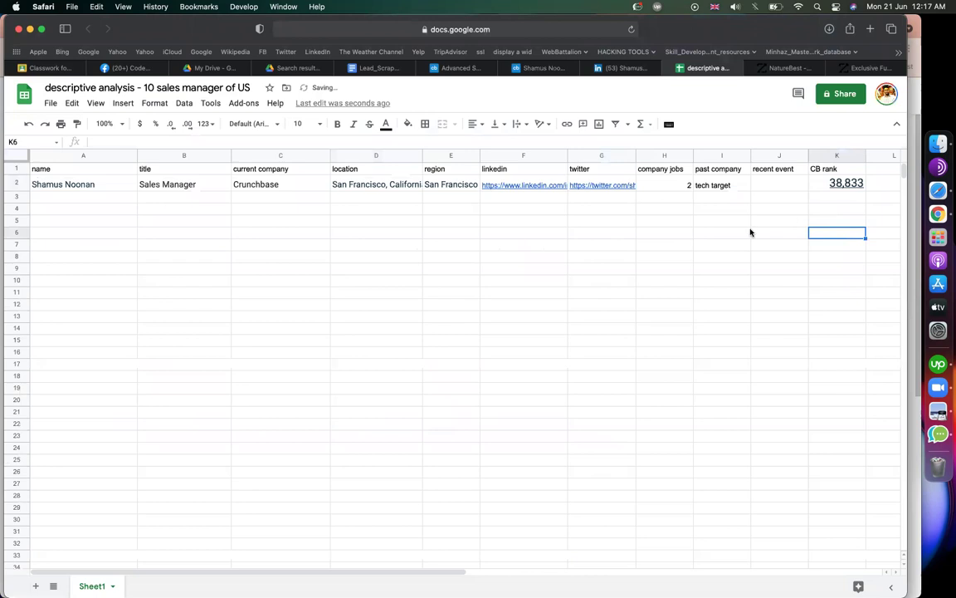
Highlight the empty cells A4:A10 in the name column, and close the untitled browser tab
left_click(598, 304)
left_click(93, 208)
left_click(91, 292, "shift")
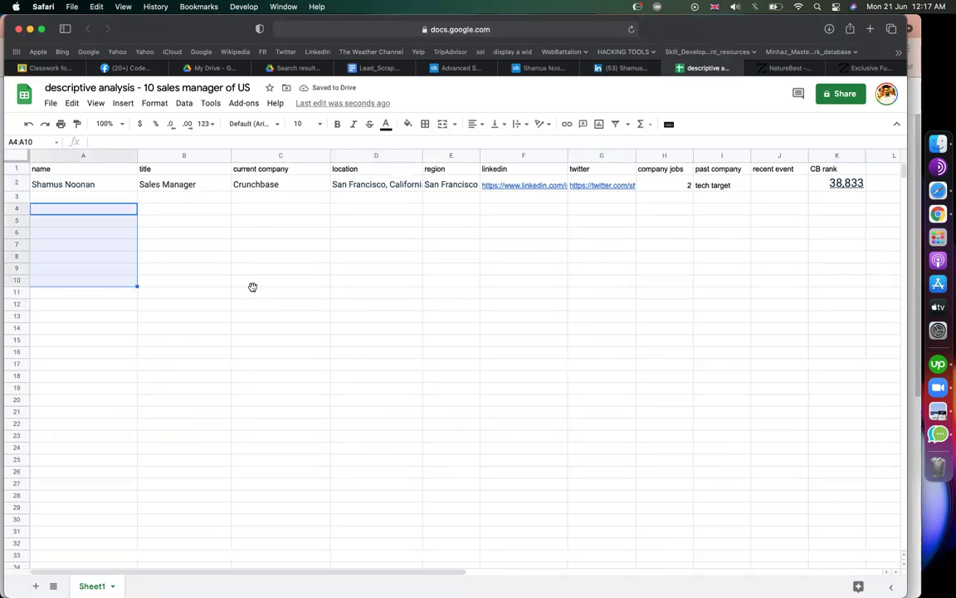
left_click(253, 290)
left_click(482, 322)
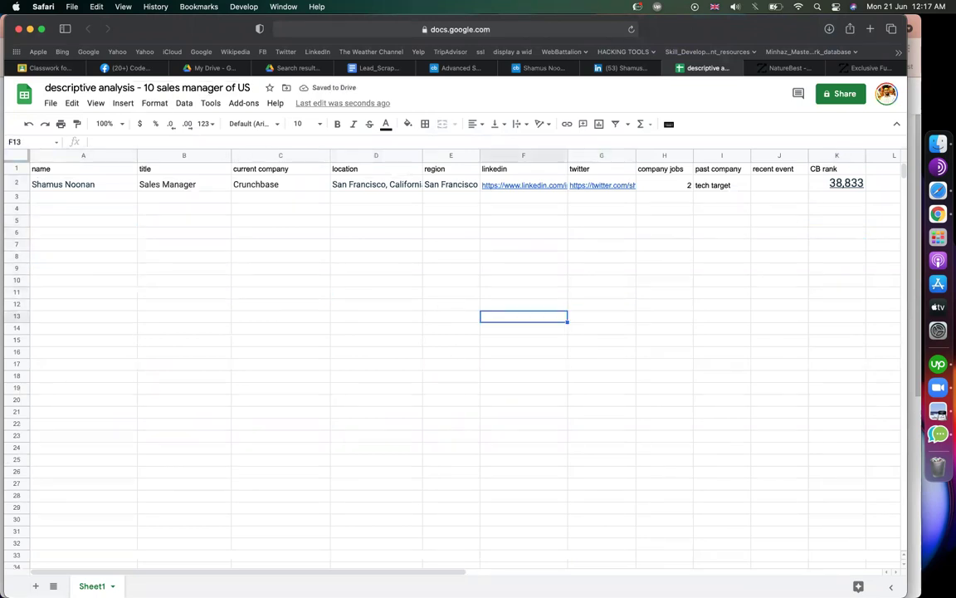
left_click(569, 377)
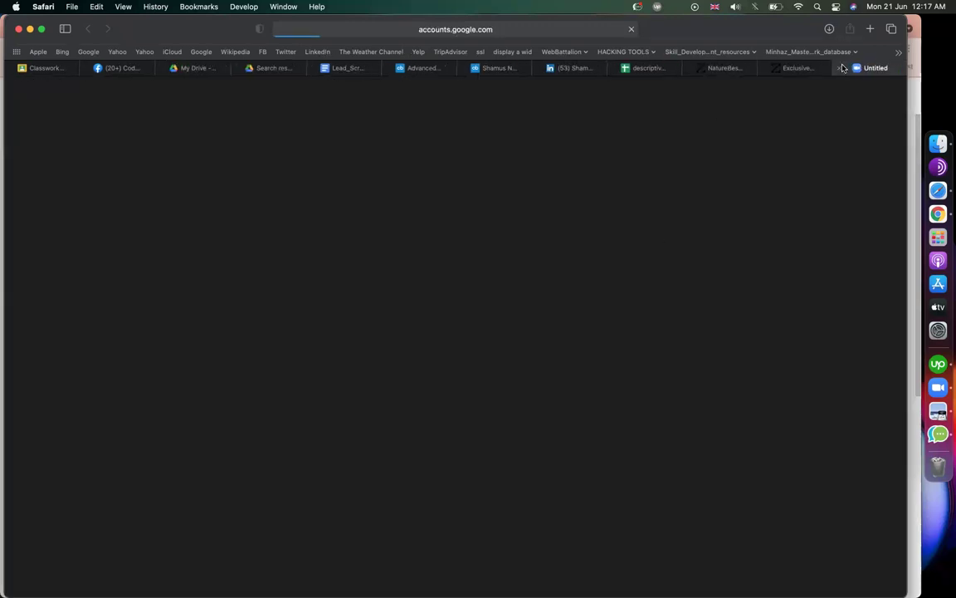
left_click(840, 68)
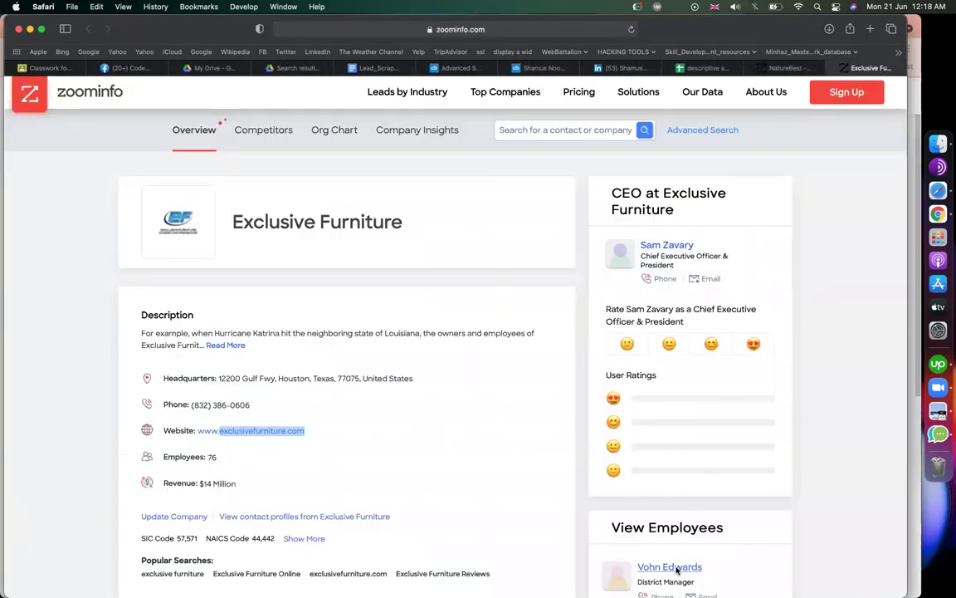